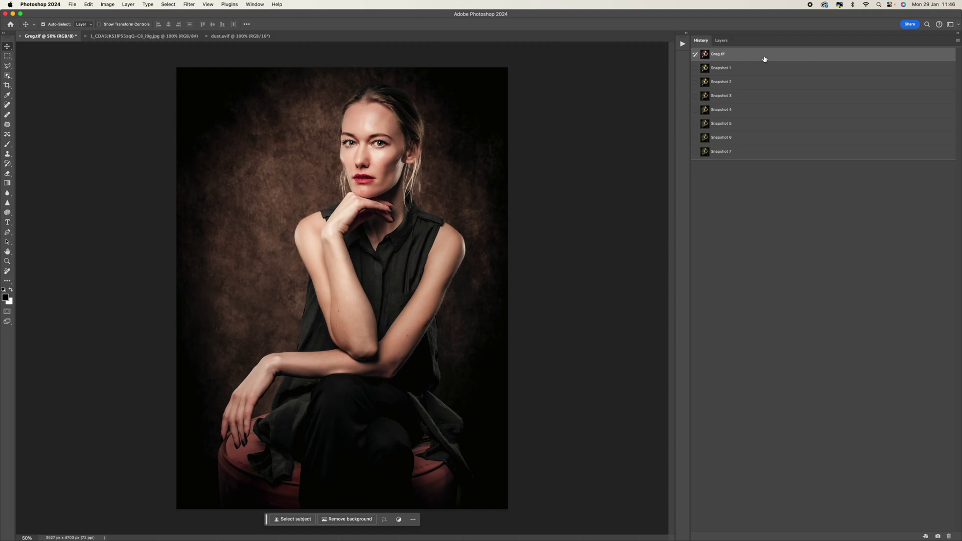
Compare the portrait's original opened state with the finished version in Snapshot 7.
{"action": "left_click", "coordinate": [737, 153]}
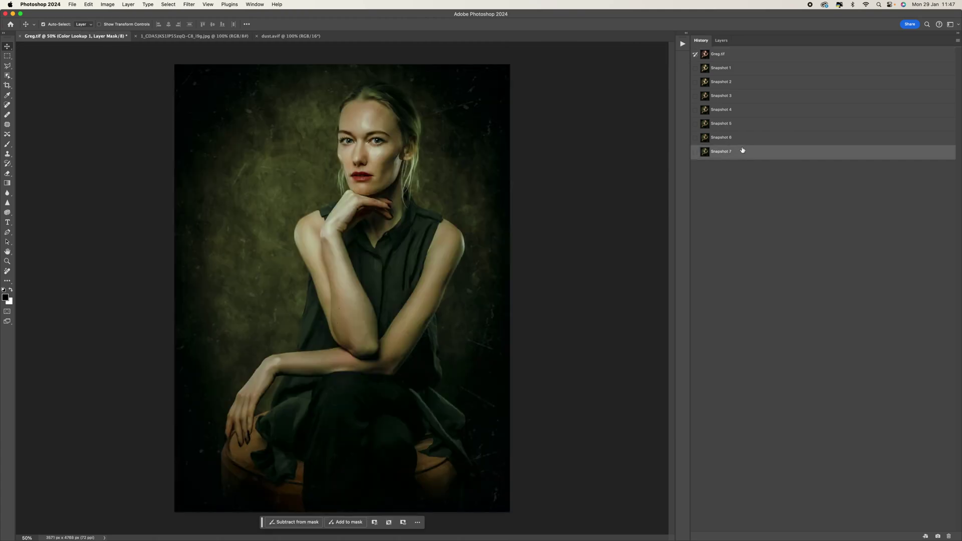
{"action": "left_click", "coordinate": [741, 55]}
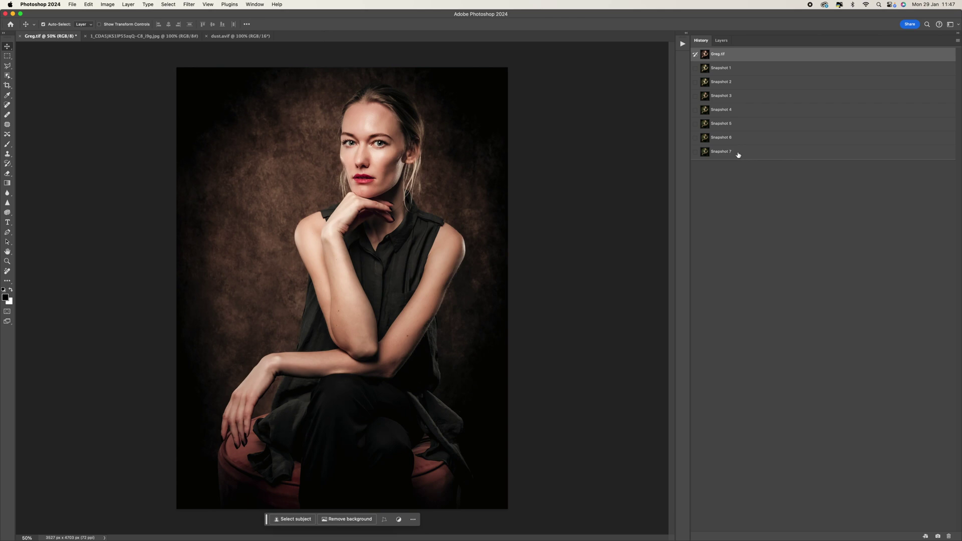
{"action": "left_click", "coordinate": [739, 155]}
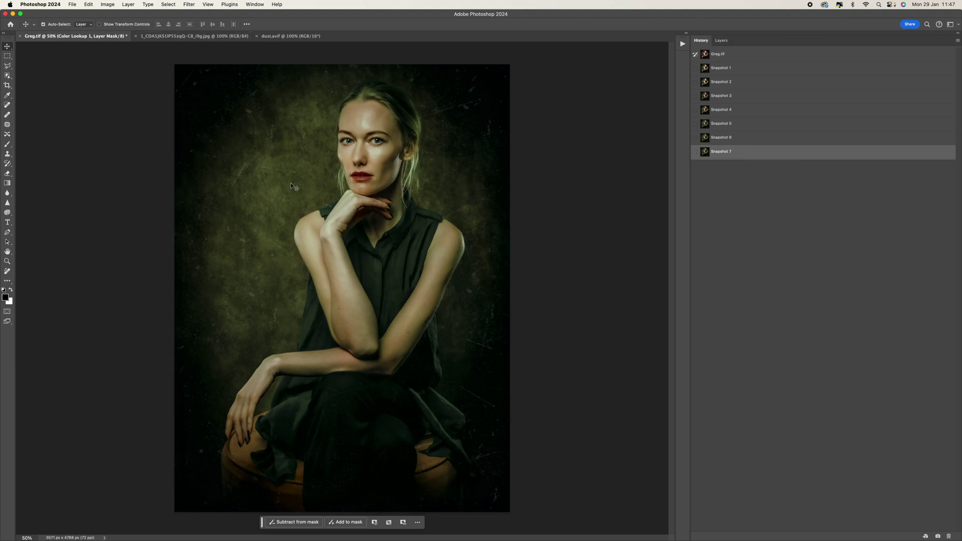
View the reference photo of the two seated men and the dust.avif texture, and return to the portrait.
{"action": "left_click", "coordinate": [181, 38]}
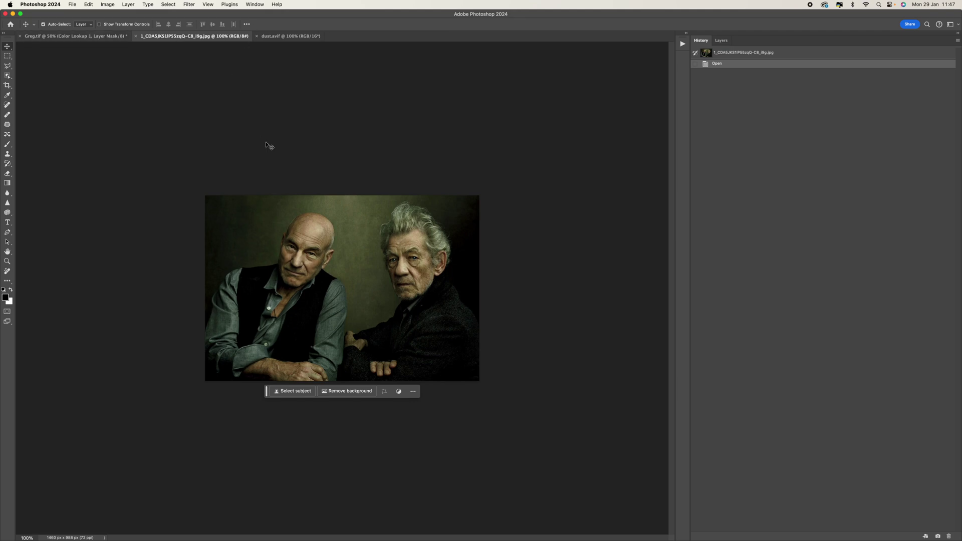
{"action": "left_click", "coordinate": [269, 36]}
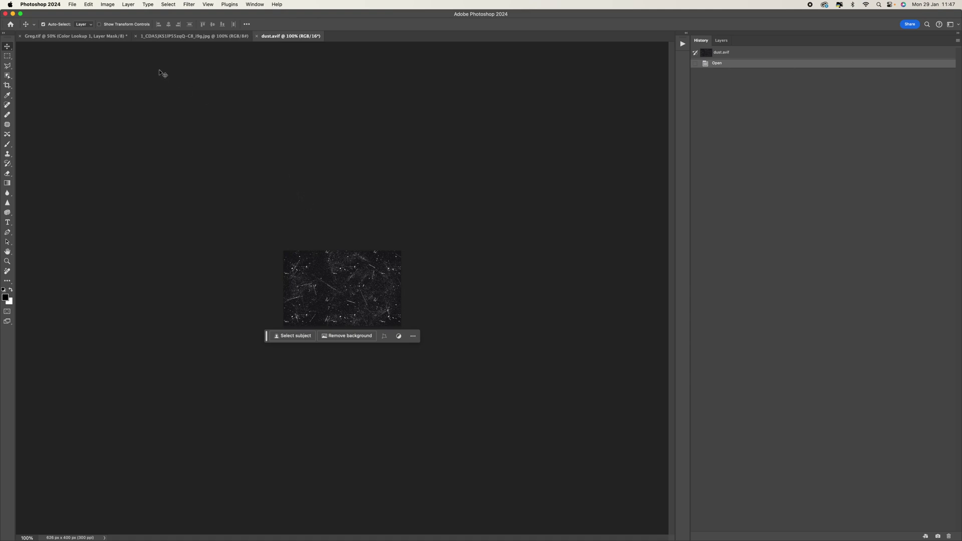
{"action": "left_click", "coordinate": [105, 37]}
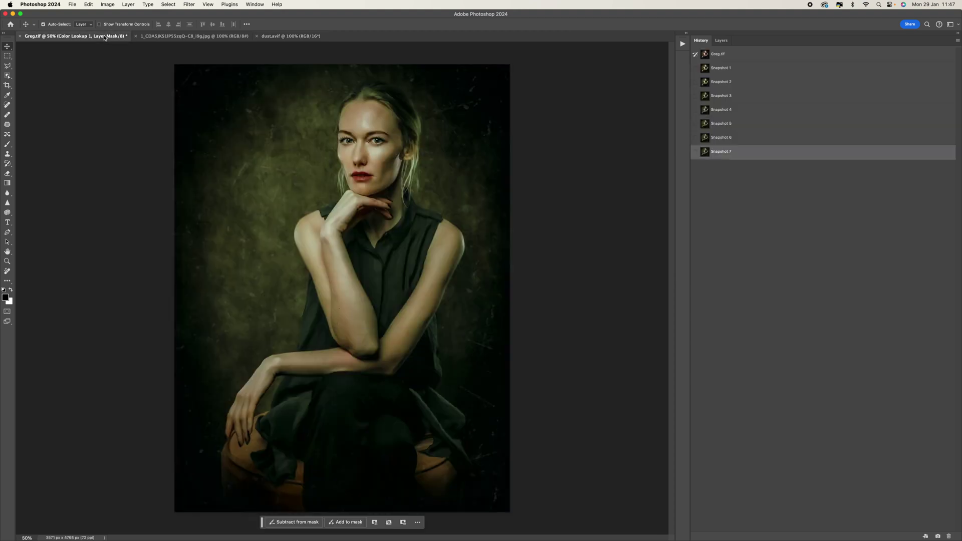
Look over the available filters and the layer stack of the finished portrait.
{"action": "left_click", "coordinate": [189, 4]}
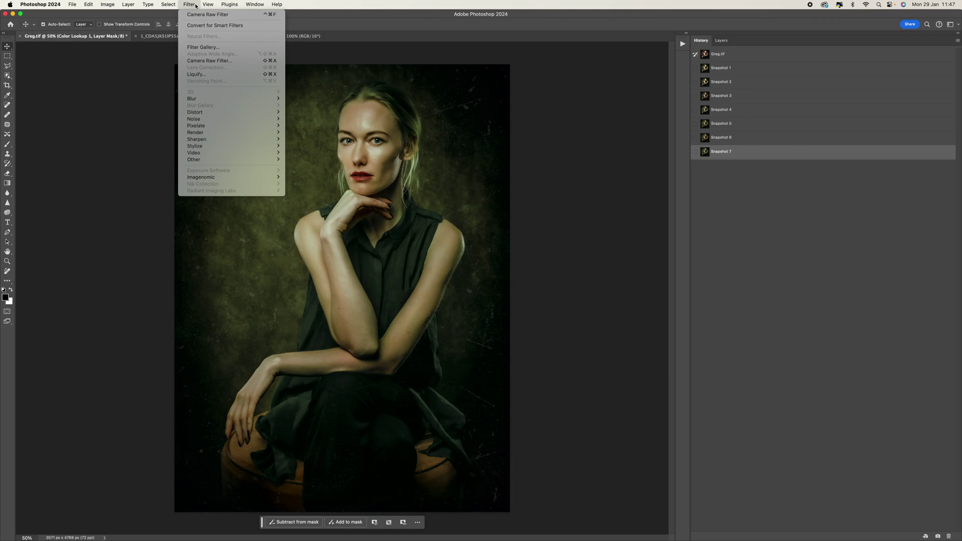
{"action": "left_click", "coordinate": [196, 6]}
{"action": "left_click", "coordinate": [723, 41]}
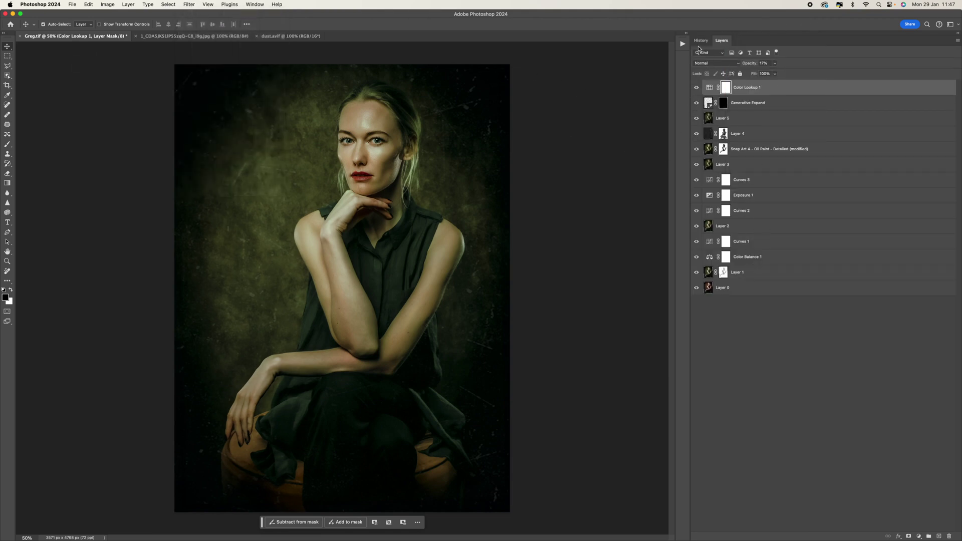
{"action": "left_click", "coordinate": [701, 41]}
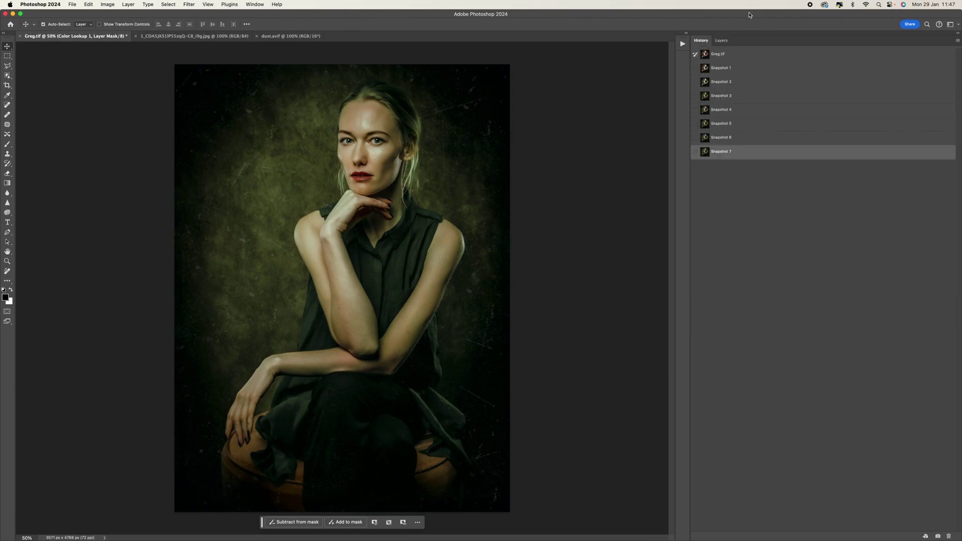
Revert the portrait to its original opened state, show its layers and check the reference photo again.
{"action": "left_click", "coordinate": [714, 56]}
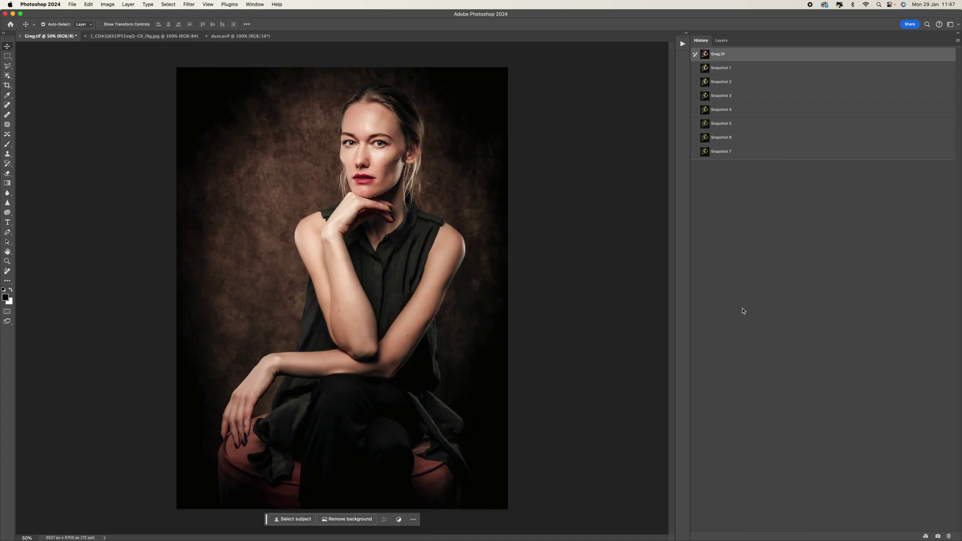
{"action": "left_click", "coordinate": [721, 40]}
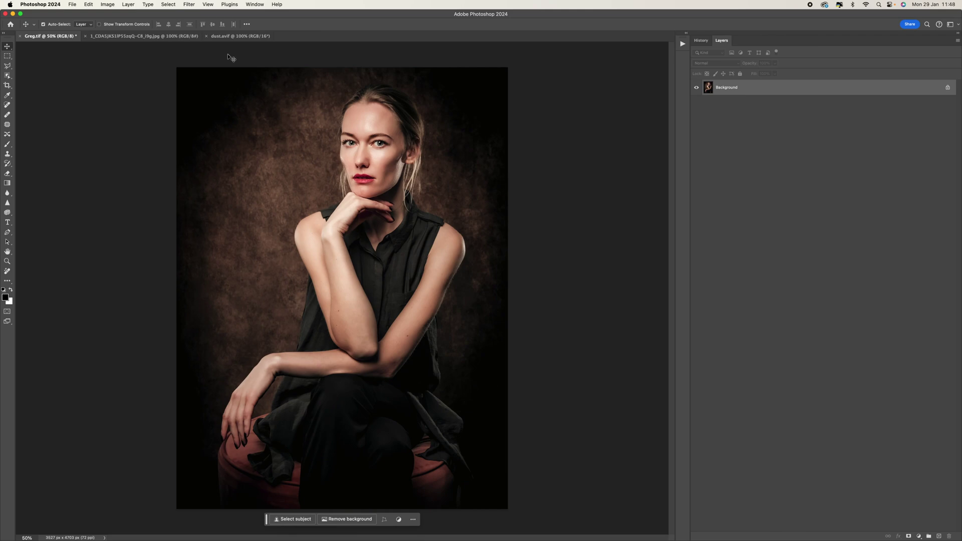
{"action": "left_click", "coordinate": [152, 38]}
{"action": "left_click", "coordinate": [50, 36]}
Enable the Color Transfer neural filter on the portrait, using the open photo of the two men as custom reference image.
{"action": "left_click", "coordinate": [187, 4]}
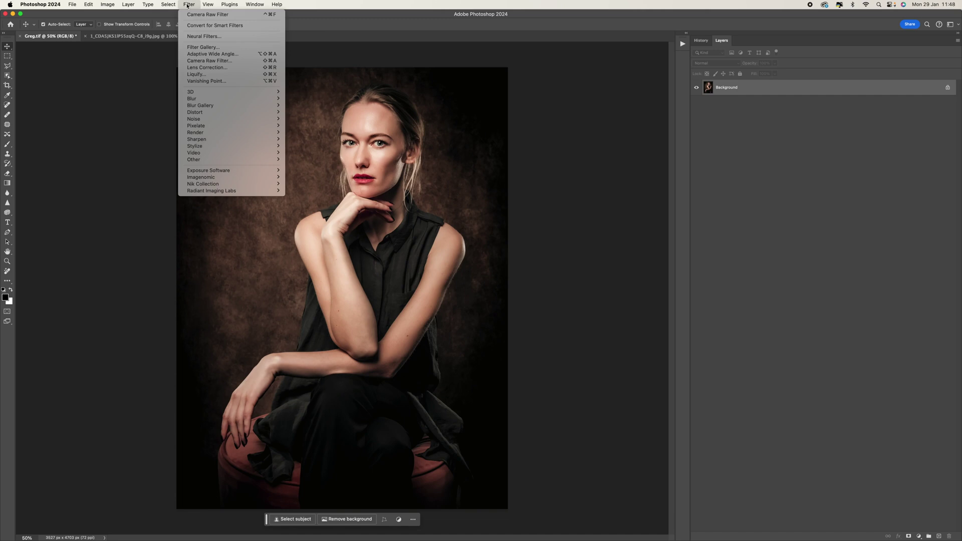
{"action": "left_click", "coordinate": [203, 36]}
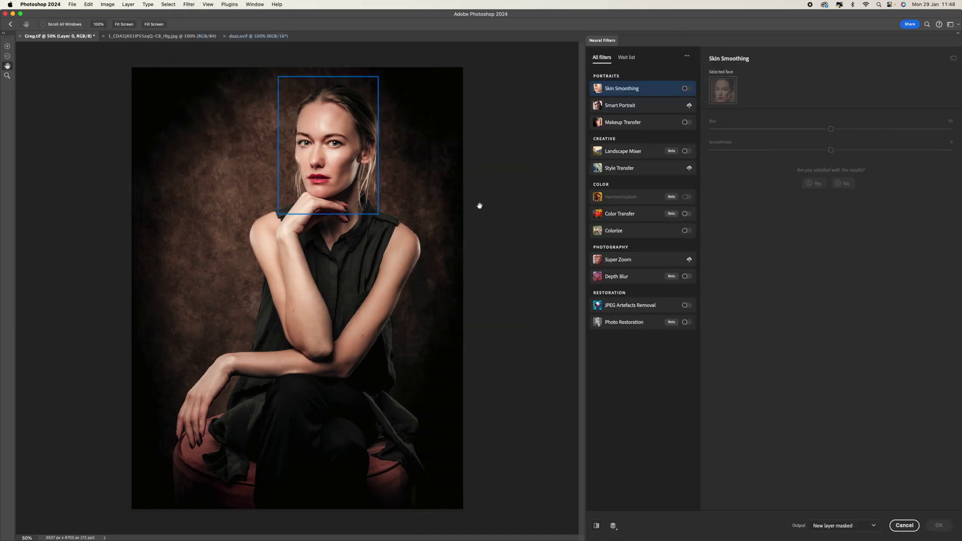
{"action": "mouse_move", "coordinate": [646, 214]}
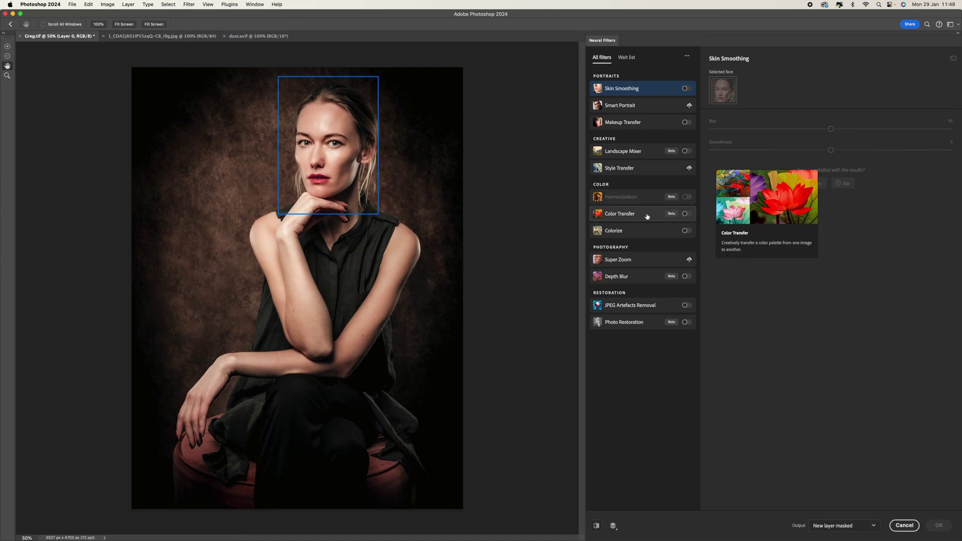
{"action": "left_click", "coordinate": [687, 214]}
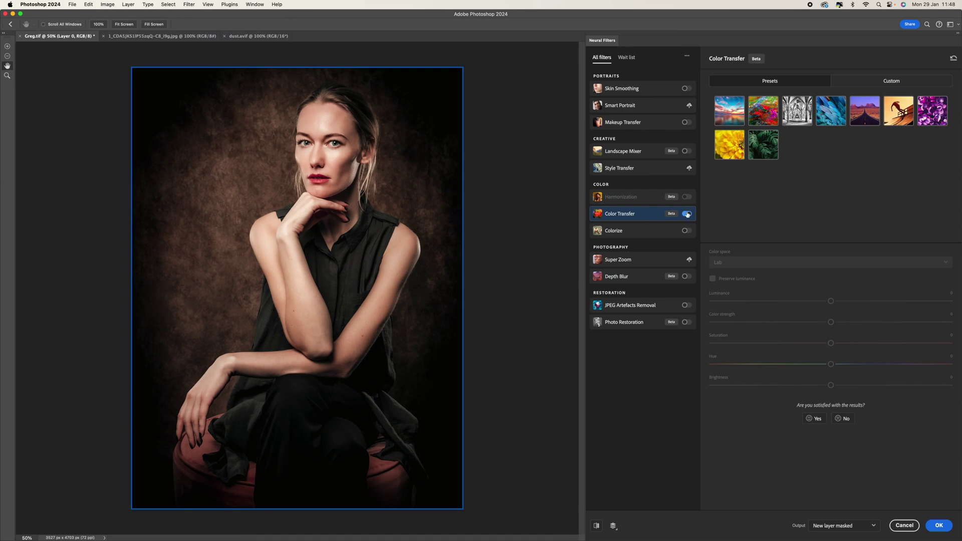
{"action": "left_click", "coordinate": [897, 84]}
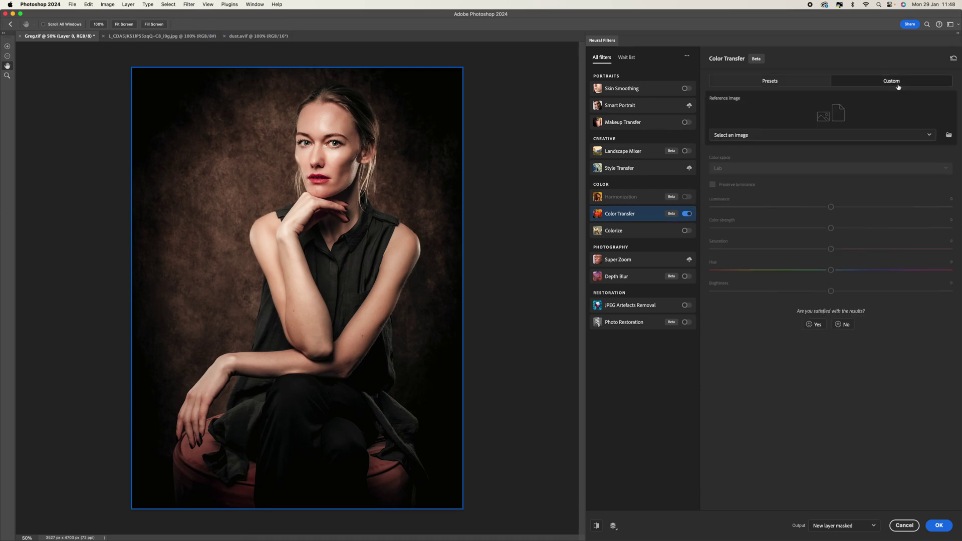
{"action": "left_click", "coordinate": [806, 137]}
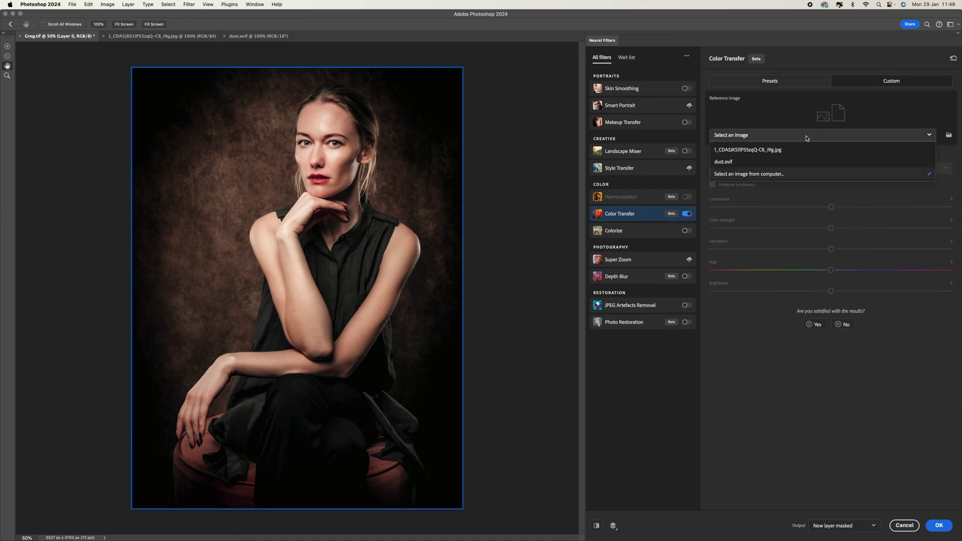
{"action": "left_click", "coordinate": [784, 151]}
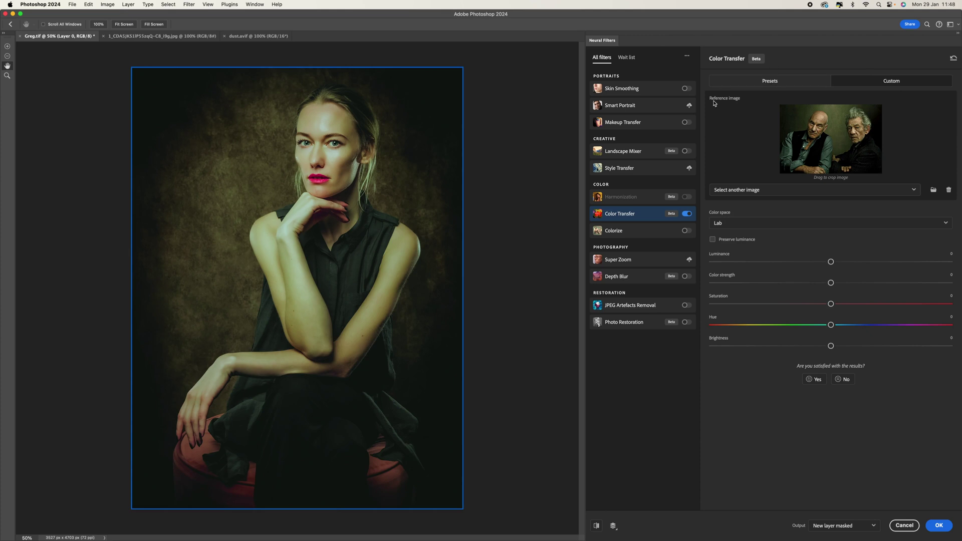
Keep the color space at Lab and compare the color transfer with and without Preserve luminance.
{"action": "left_click", "coordinate": [743, 226]}
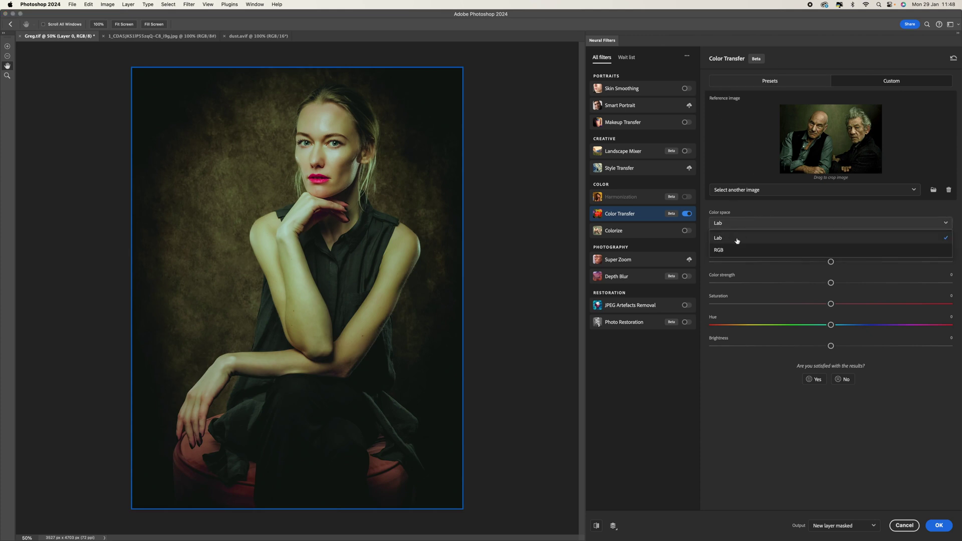
{"action": "left_click", "coordinate": [738, 239]}
{"action": "left_click", "coordinate": [713, 240]}
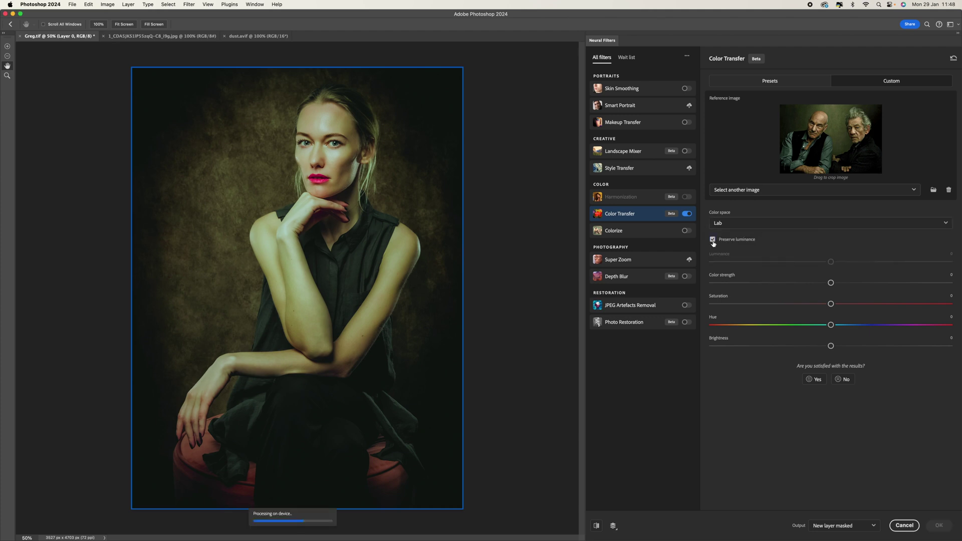
{"action": "left_click", "coordinate": [713, 239]}
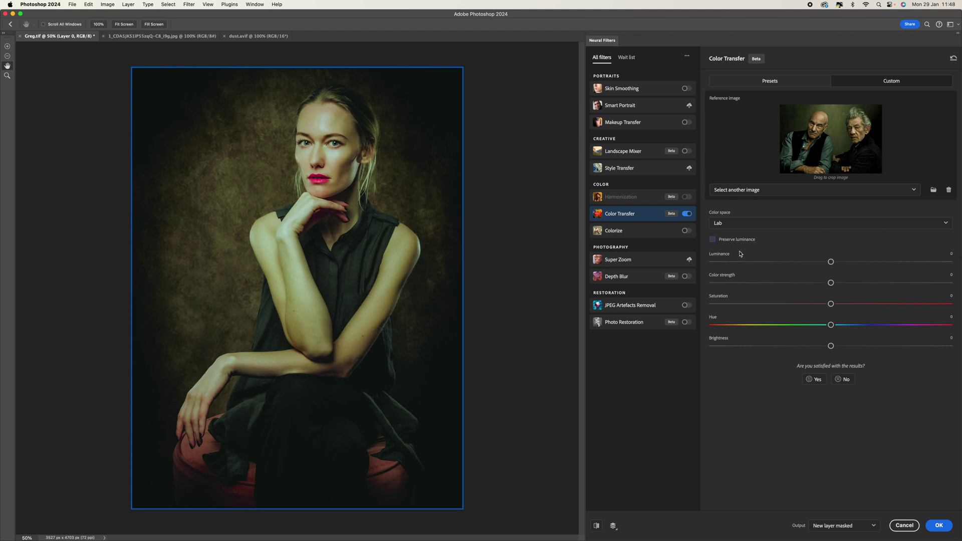
{"action": "left_click", "coordinate": [713, 240]}
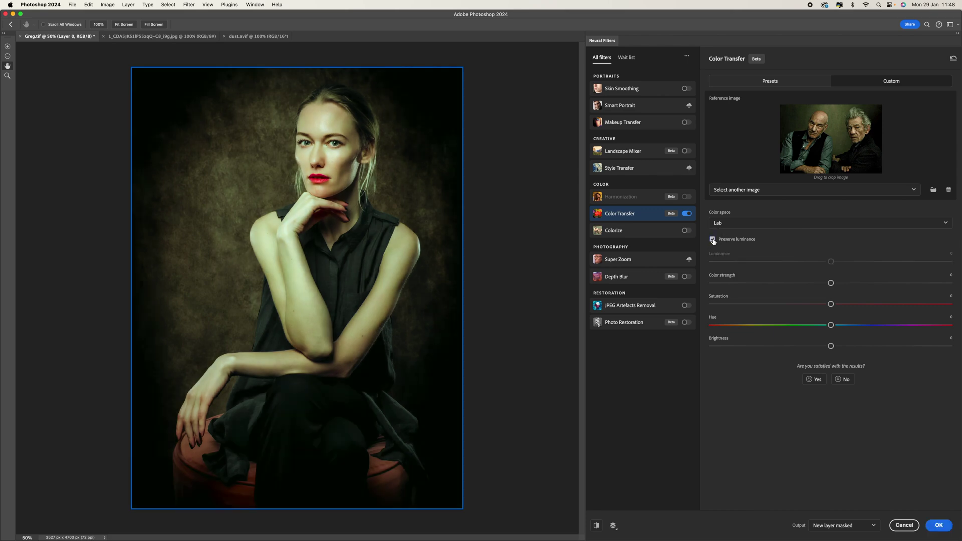
{"action": "left_click", "coordinate": [713, 240]}
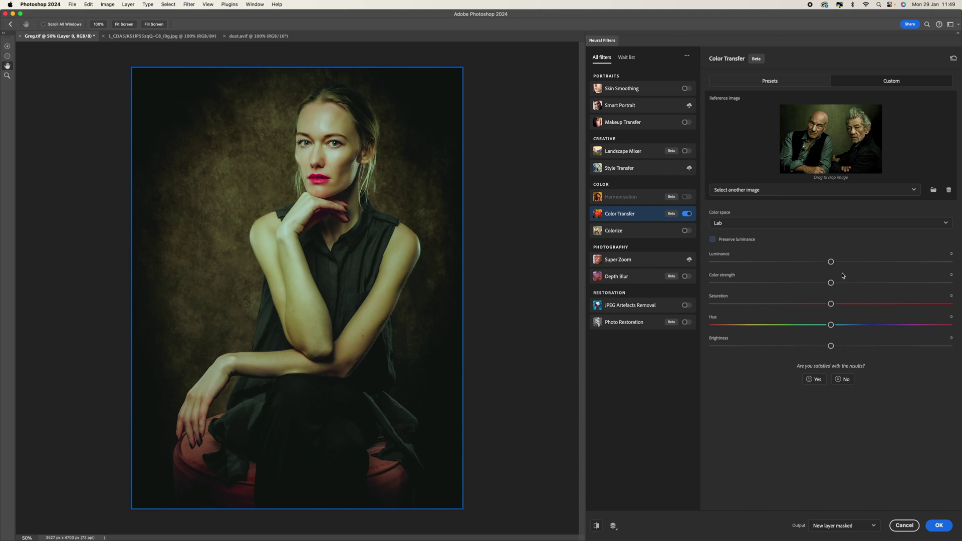
Try a different color strength, reset it to 0, and output the color transfer as a new masked layer.
{"action": "left_click", "coordinate": [856, 284]}
{"action": "left_click", "coordinate": [831, 283]}
{"action": "left_click", "coordinate": [848, 526]}
{"action": "left_click", "coordinate": [848, 509]}
{"action": "left_click", "coordinate": [940, 526]}
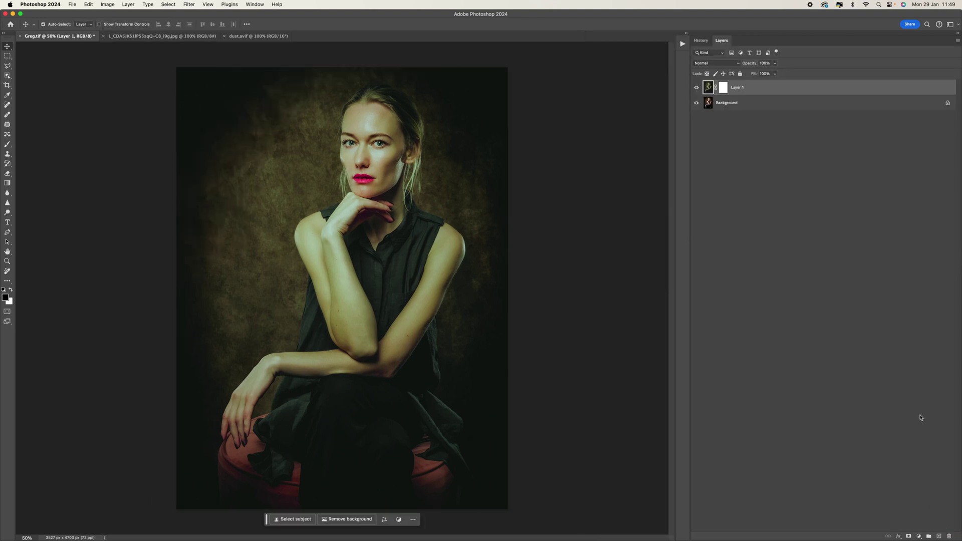
Compare the portrait with and without the color transfer layer and against the reference photo.
{"action": "left_click", "coordinate": [697, 87]}
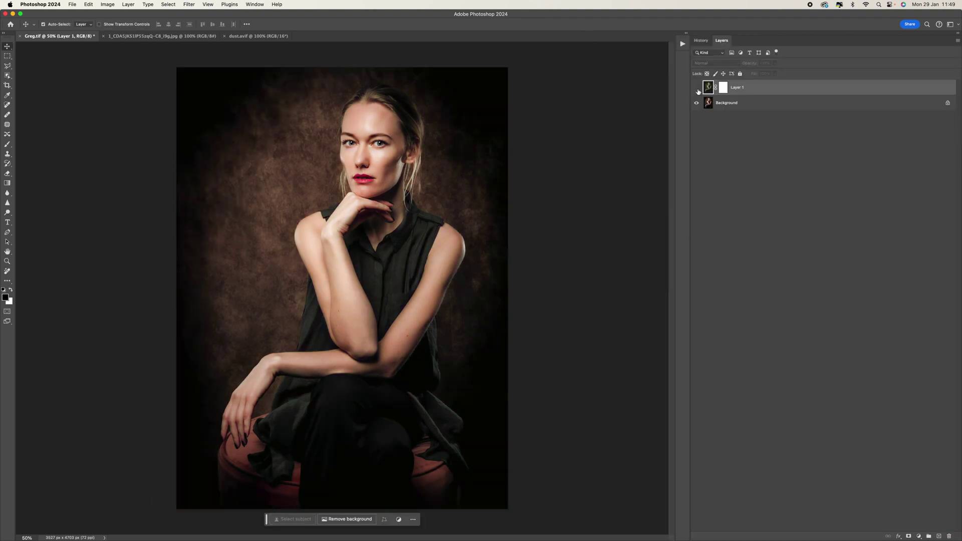
{"action": "left_click", "coordinate": [697, 88]}
{"action": "left_click", "coordinate": [160, 35]}
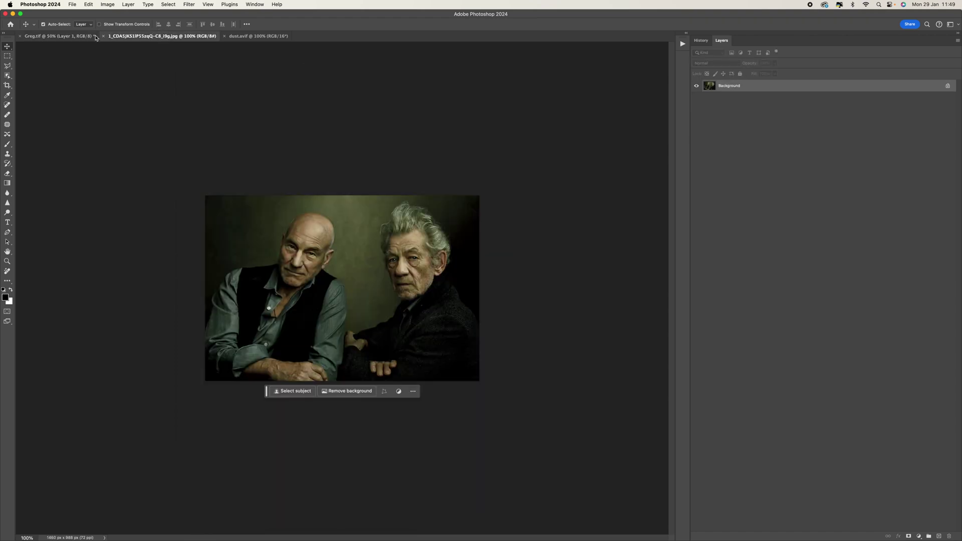
{"action": "left_click", "coordinate": [52, 36]}
{"action": "left_click", "coordinate": [697, 87]}
{"action": "left_click", "coordinate": [696, 88]}
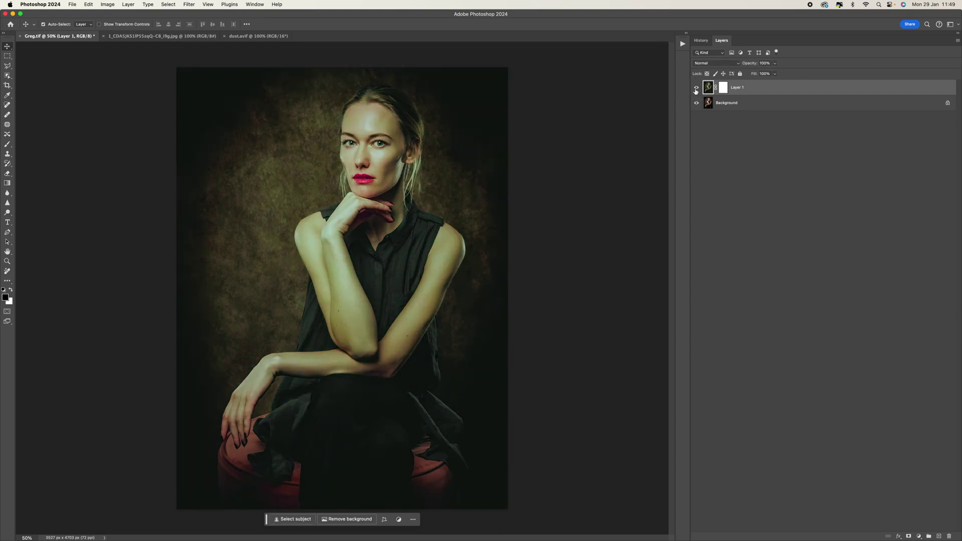
Try painting black on Layer 1's mask over the woman's shoulder with an enlarged brush at about 81% opacity.
{"action": "left_click", "coordinate": [726, 92]}
{"action": "left_click", "coordinate": [8, 145]}
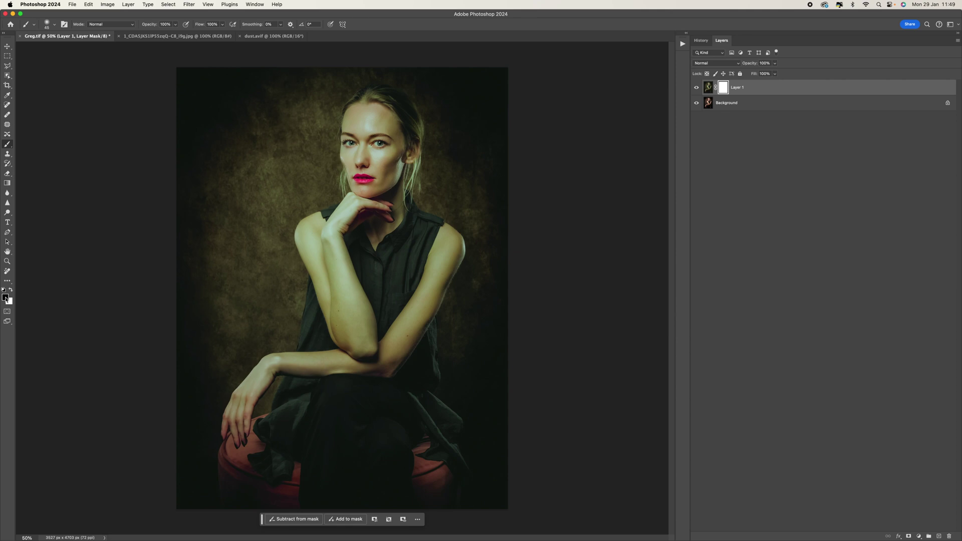
{"action": "left_click", "coordinate": [174, 25]}
{"action": "left_click_drag", "start_coordinate": [177, 33], "coordinate": [155, 37]}
{"action": "key", "text": "super+equal"}
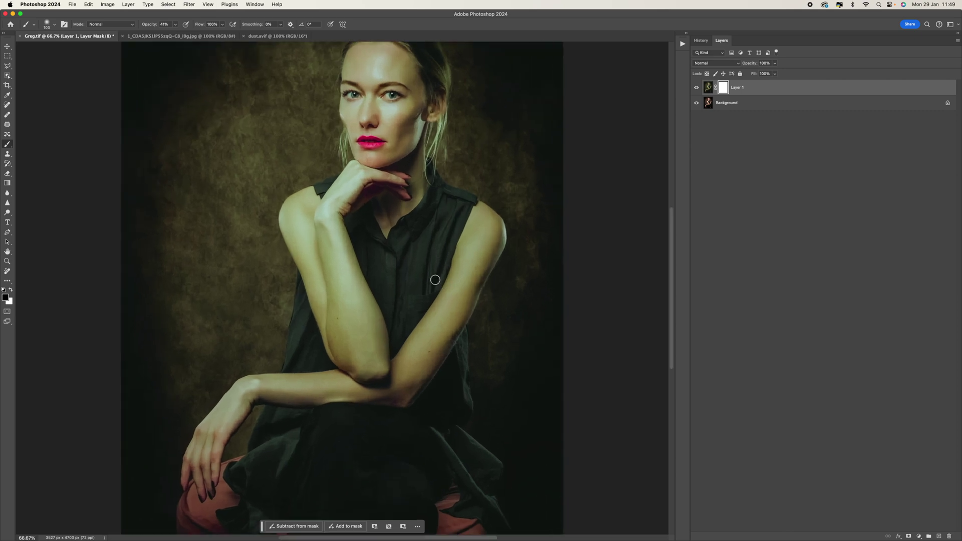
{"action": "key", "text": "bracketright"}
{"action": "key", "text": "bracketright"}
{"action": "key", "text": "bracketright"}
{"action": "key", "text": "bracketright"}
{"action": "key", "text": "bracketright"}
{"action": "mouse_move", "coordinate": [473, 223]}
{"action": "left_mouse_down"}
{"action": "mouse_move", "coordinate": [471, 249]}
{"action": "mouse_move", "coordinate": [478, 213]}
{"action": "mouse_move", "coordinate": [493, 245]}
{"action": "left_mouse_up"}
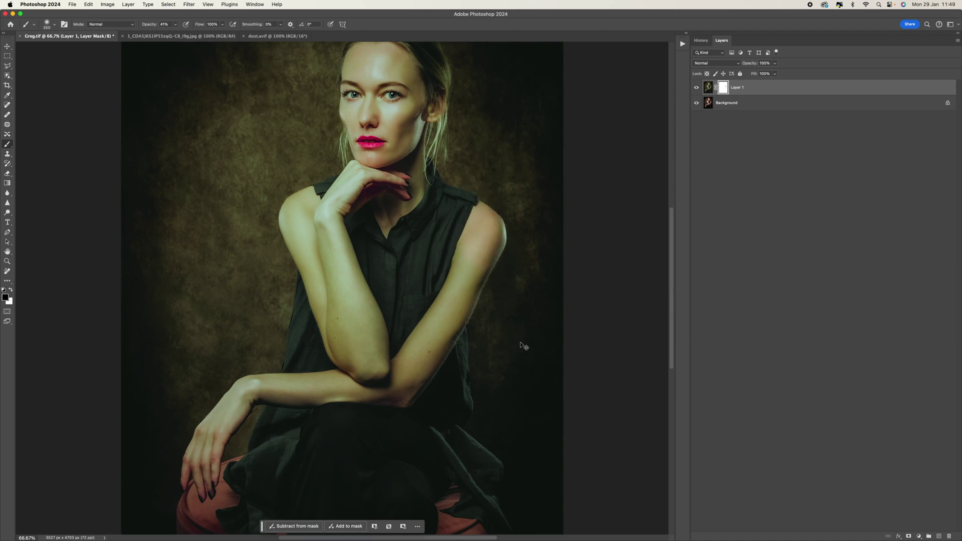
Lower the brush opacity to 17% and paint black on Layer 1's mask over the woman's skin.
{"action": "left_click", "coordinate": [175, 24]}
{"action": "left_click_drag", "start_coordinate": [177, 35], "coordinate": [168, 38]}
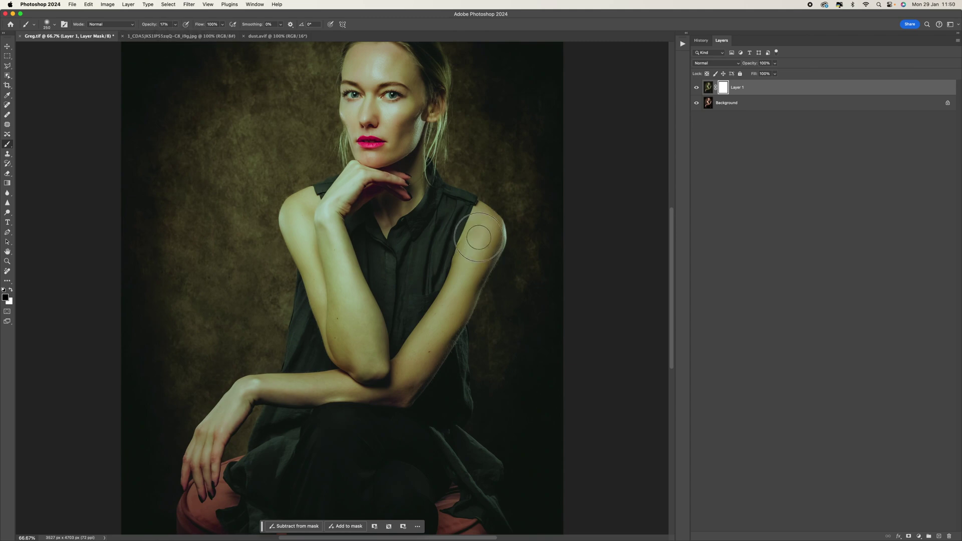
{"action": "mouse_move", "coordinate": [477, 216]}
{"action": "left_mouse_down"}
{"action": "mouse_move", "coordinate": [470, 279]}
{"action": "mouse_move", "coordinate": [483, 221]}
{"action": "mouse_move", "coordinate": [484, 249]}
{"action": "mouse_move", "coordinate": [440, 340]}
{"action": "mouse_move", "coordinate": [463, 279]}
{"action": "mouse_move", "coordinate": [411, 354]}
{"action": "mouse_move", "coordinate": [430, 336]}
{"action": "mouse_move", "coordinate": [411, 379]}
{"action": "mouse_move", "coordinate": [481, 255]}
{"action": "mouse_move", "coordinate": [385, 414]}
{"action": "mouse_move", "coordinate": [372, 416]}
{"action": "mouse_move", "coordinate": [390, 387]}
{"action": "mouse_move", "coordinate": [257, 391]}
{"action": "mouse_move", "coordinate": [207, 426]}
{"action": "mouse_move", "coordinate": [186, 473]}
{"action": "mouse_move", "coordinate": [205, 482]}
{"action": "mouse_move", "coordinate": [282, 384]}
{"action": "mouse_move", "coordinate": [337, 372]}
{"action": "mouse_move", "coordinate": [348, 345]}
{"action": "mouse_move", "coordinate": [335, 214]}
{"action": "mouse_move", "coordinate": [367, 356]}
{"action": "mouse_move", "coordinate": [368, 303]}
{"action": "mouse_move", "coordinate": [380, 361]}
{"action": "mouse_move", "coordinate": [300, 231]}
{"action": "mouse_move", "coordinate": [310, 202]}
{"action": "mouse_move", "coordinate": [345, 361]}
{"action": "mouse_move", "coordinate": [314, 273]}
{"action": "mouse_move", "coordinate": [346, 198]}
{"action": "mouse_move", "coordinate": [375, 173]}
{"action": "mouse_move", "coordinate": [415, 173]}
{"action": "mouse_move", "coordinate": [397, 206]}
{"action": "mouse_move", "coordinate": [396, 166]}
{"action": "mouse_move", "coordinate": [355, 157]}
{"action": "mouse_move", "coordinate": [409, 183]}
{"action": "mouse_move", "coordinate": [402, 210]}
{"action": "mouse_move", "coordinate": [347, 212]}
{"action": "mouse_move", "coordinate": [381, 240]}
{"action": "mouse_move", "coordinate": [380, 251]}
{"action": "mouse_move", "coordinate": [400, 254]}
{"action": "mouse_move", "coordinate": [417, 210]}
{"action": "mouse_move", "coordinate": [394, 305]}
{"action": "left_mouse_up"}
{"action": "scroll", "coordinate": [398, 200], "scroll_direction": "up", "scroll_amount": 4}
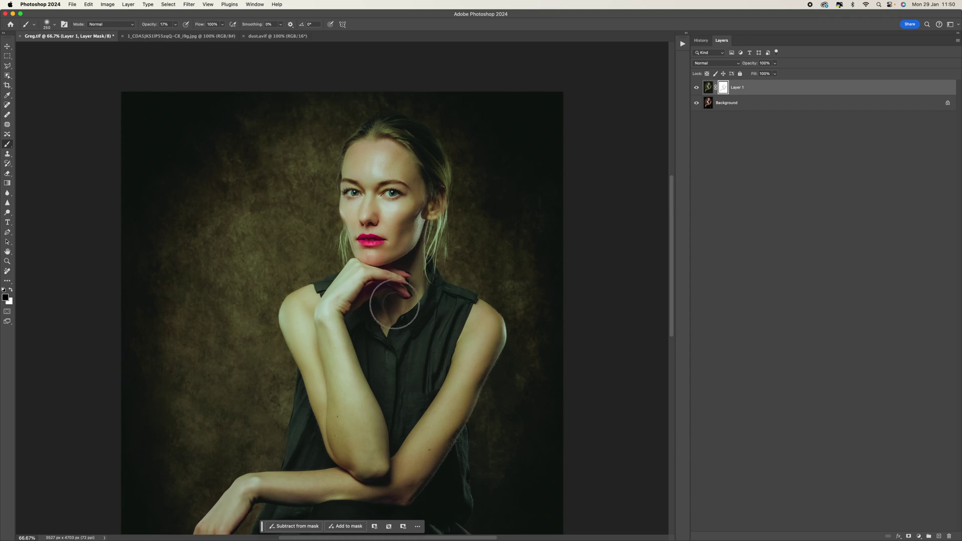
Compare the portrait with Layer 1 hidden and shown, and examine the masked skin tones down to the seat.
{"action": "left_click", "coordinate": [698, 89]}
{"action": "left_click", "coordinate": [697, 89]}
{"action": "left_click", "coordinate": [698, 89]}
{"action": "left_click", "coordinate": [697, 88]}
{"action": "scroll", "coordinate": [548, 204], "scroll_direction": "down", "scroll_amount": 5}
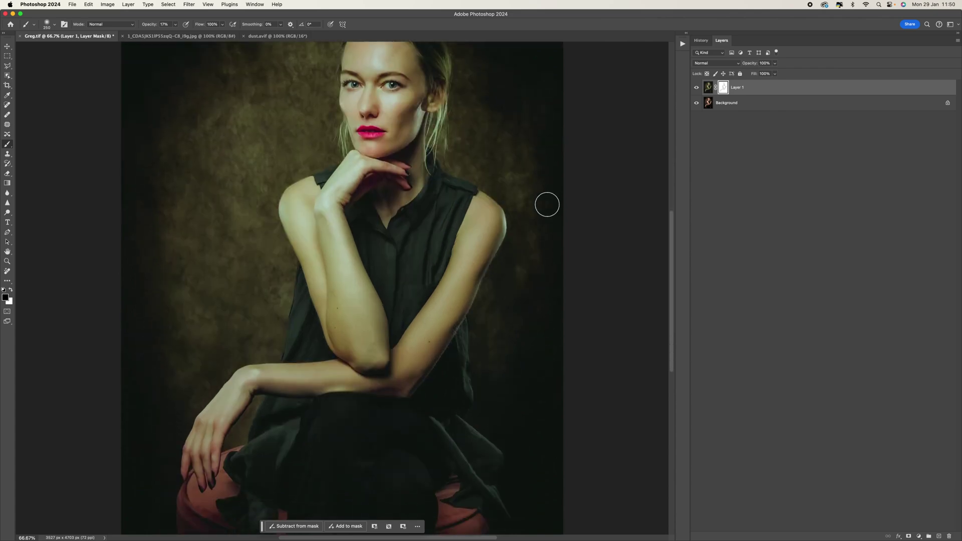
{"action": "scroll", "coordinate": [399, 379], "scroll_direction": "down", "scroll_amount": 4}
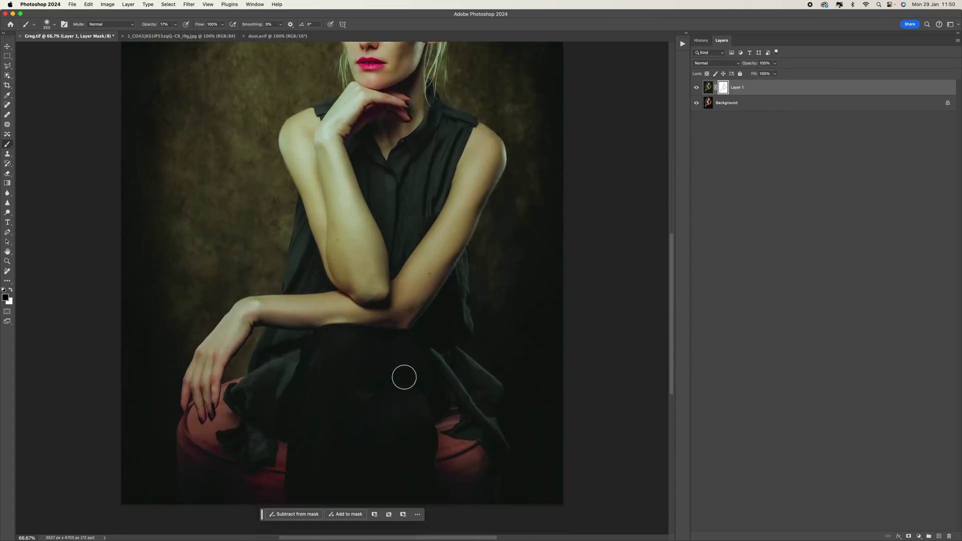
{"action": "scroll", "coordinate": [401, 376], "scroll_direction": "up", "scroll_amount": 2}
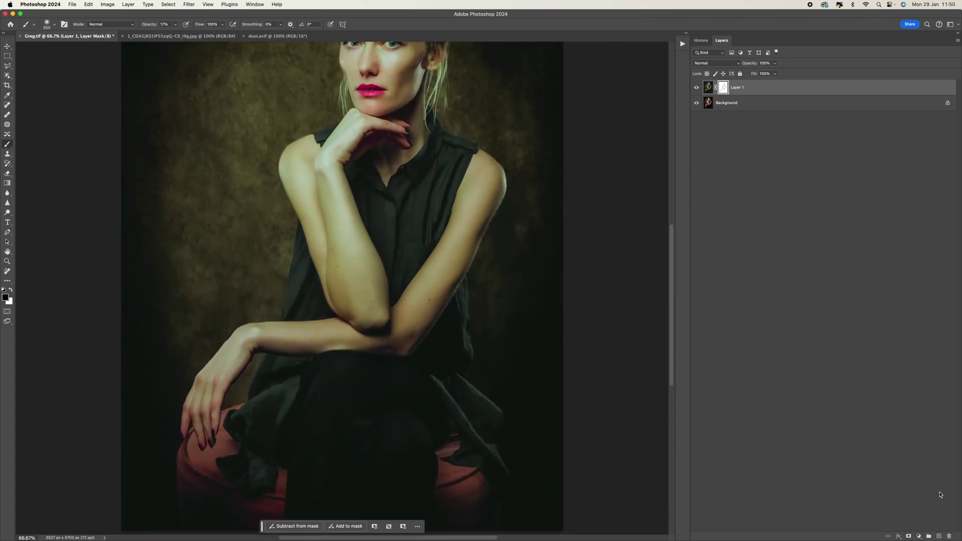
Add a Color Balance adjustment above Layer 1 with midtones at red +3, green +2 and yellow about -6.
{"action": "left_click", "coordinate": [920, 537]}
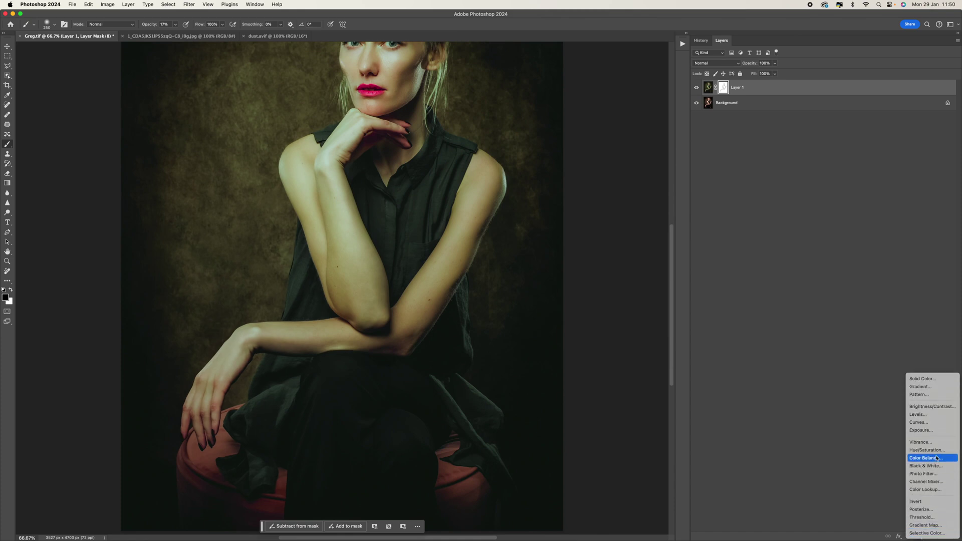
{"action": "left_click", "coordinate": [937, 458]}
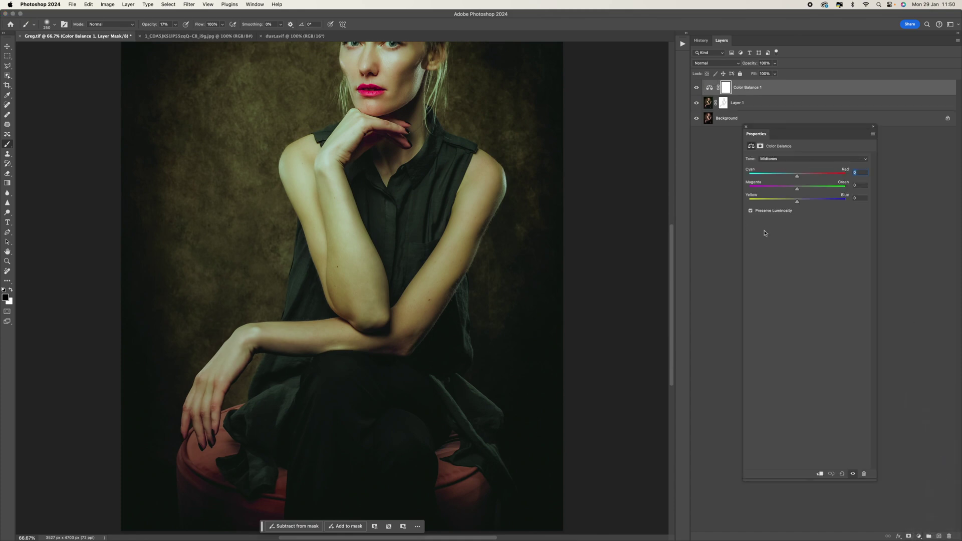
{"action": "left_click", "coordinate": [800, 191]}
{"action": "left_click_drag", "start_coordinate": [798, 178], "coordinate": [799, 179]}
{"action": "left_click_drag", "start_coordinate": [801, 189], "coordinate": [803, 190]}
{"action": "left_click_drag", "start_coordinate": [802, 189], "coordinate": [800, 190]}
{"action": "left_click_drag", "start_coordinate": [801, 189], "coordinate": [796, 204]}
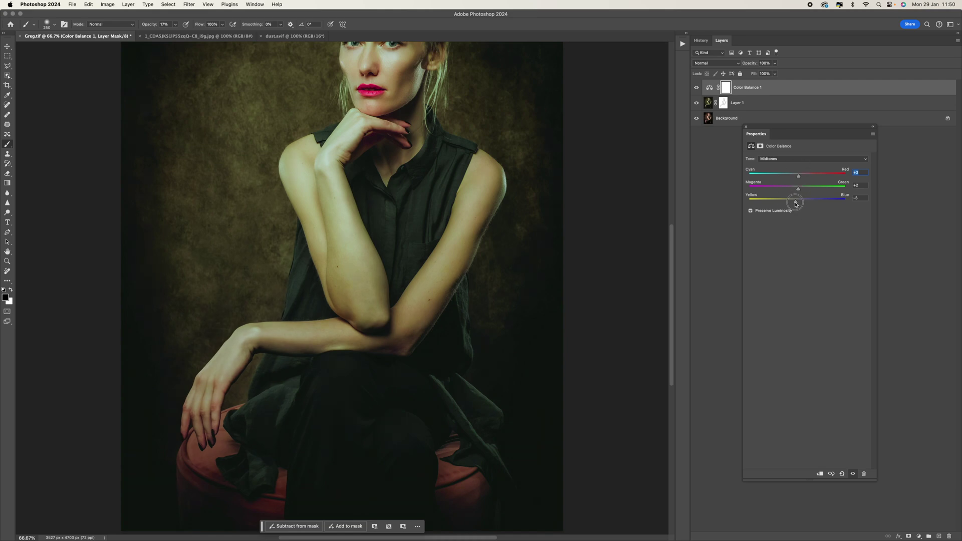
{"action": "left_click", "coordinate": [795, 159]}
{"action": "left_click", "coordinate": [795, 159]}
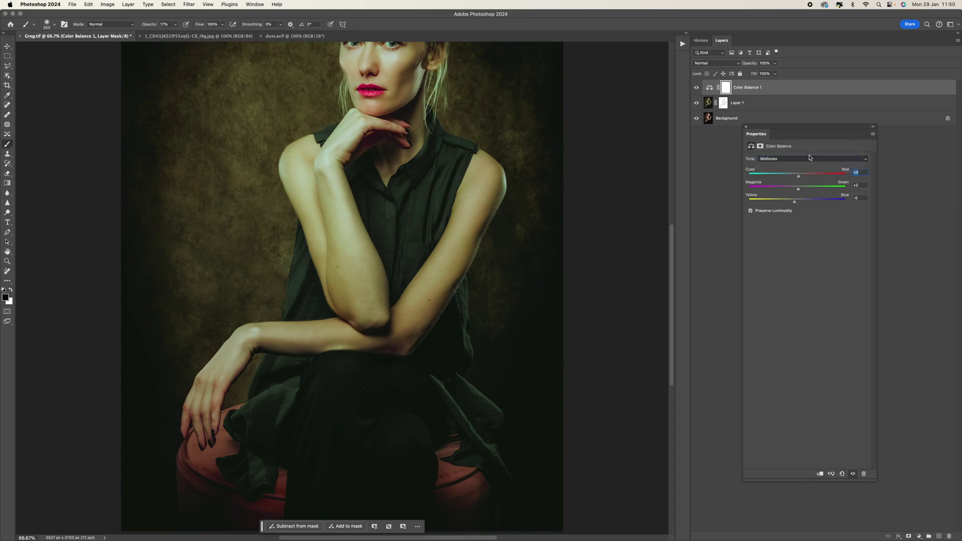
{"action": "left_click", "coordinate": [746, 128]}
{"action": "scroll", "coordinate": [561, 189], "scroll_direction": "up", "scroll_amount": 5}
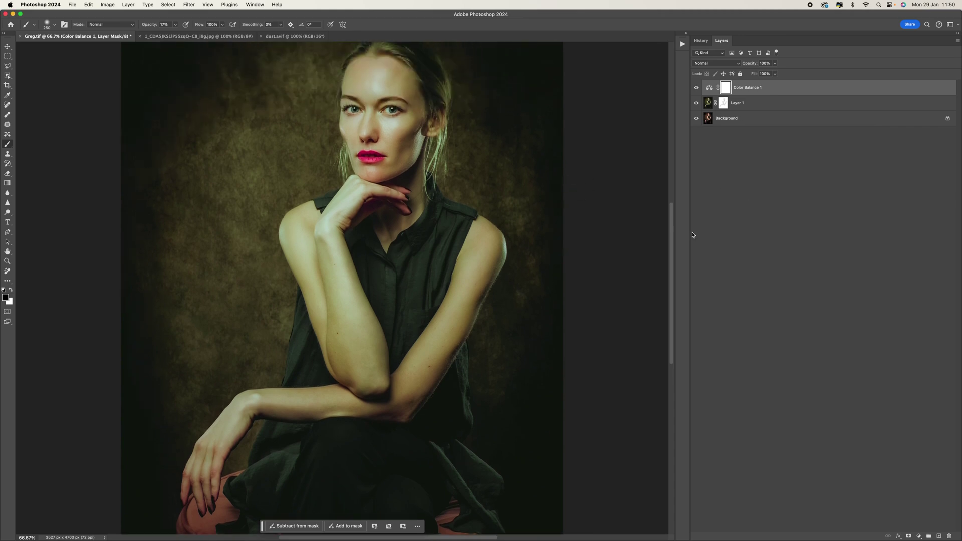
Add a Curves adjustment with a highlight anchor, the shadows lowered from 64 to about 59 and the midpoint pulled slightly down.
{"action": "left_click", "coordinate": [919, 536]}
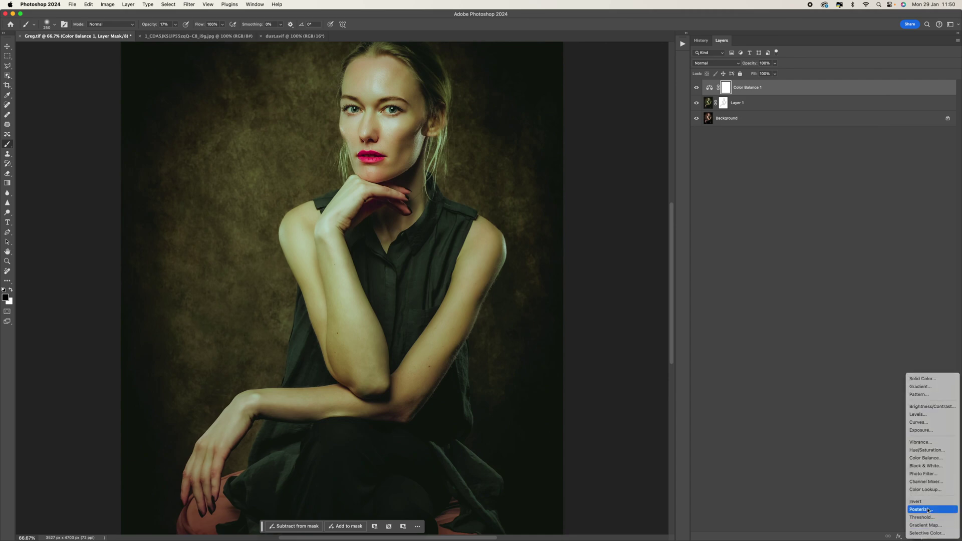
{"action": "left_click", "coordinate": [928, 423]}
{"action": "left_click", "coordinate": [838, 200]}
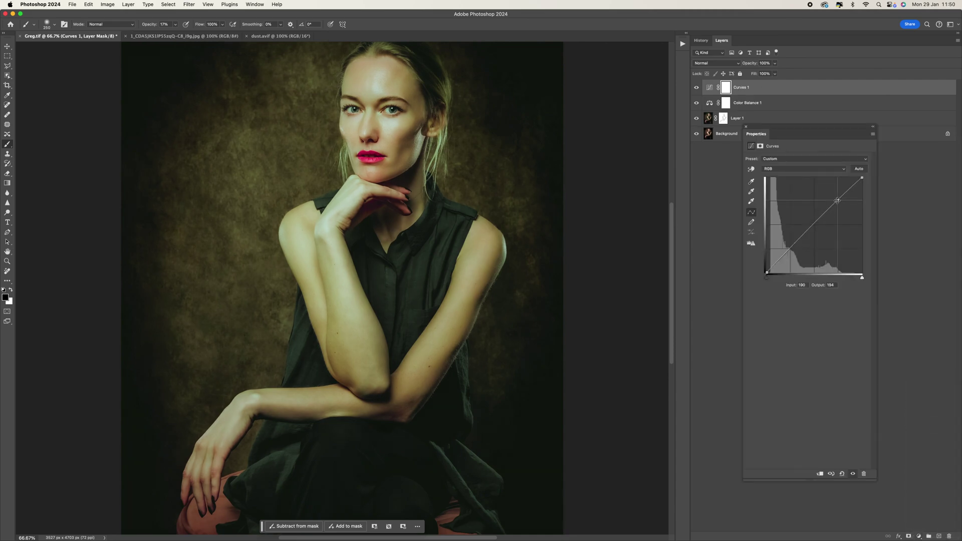
{"action": "left_click", "coordinate": [814, 225]}
{"action": "left_click_drag", "start_coordinate": [794, 246], "coordinate": [791, 250]}
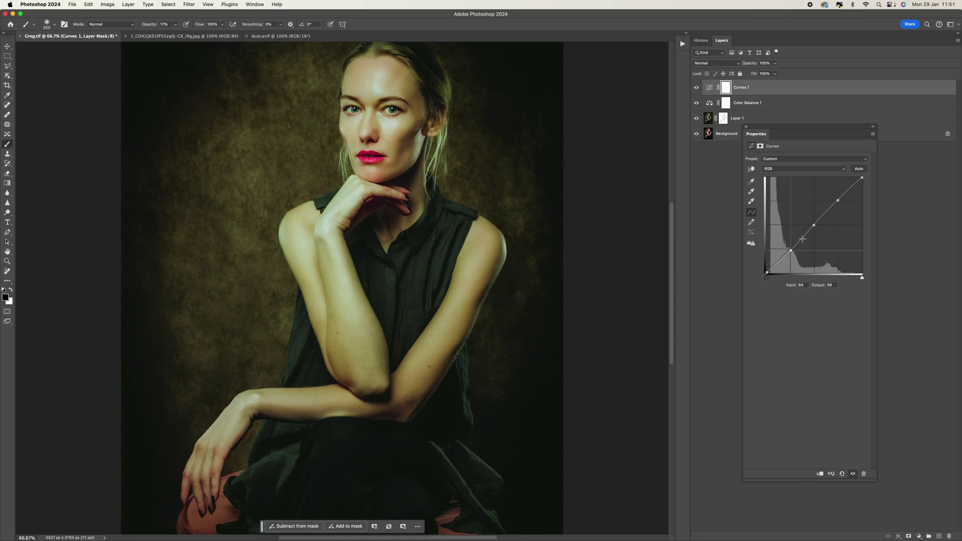
{"action": "left_click", "coordinate": [813, 225]}
{"action": "mouse_move", "coordinate": [814, 225]}
{"action": "left_mouse_down"}
{"action": "mouse_move", "coordinate": [836, 200]}
{"action": "mouse_move", "coordinate": [815, 227]}
{"action": "left_mouse_up"}
{"action": "left_click", "coordinate": [746, 127]}
Add an Exposure adjustment above the Curves layer and darken the portrait with an exposure of about -0.28.
{"action": "key", "text": "super+minus"}
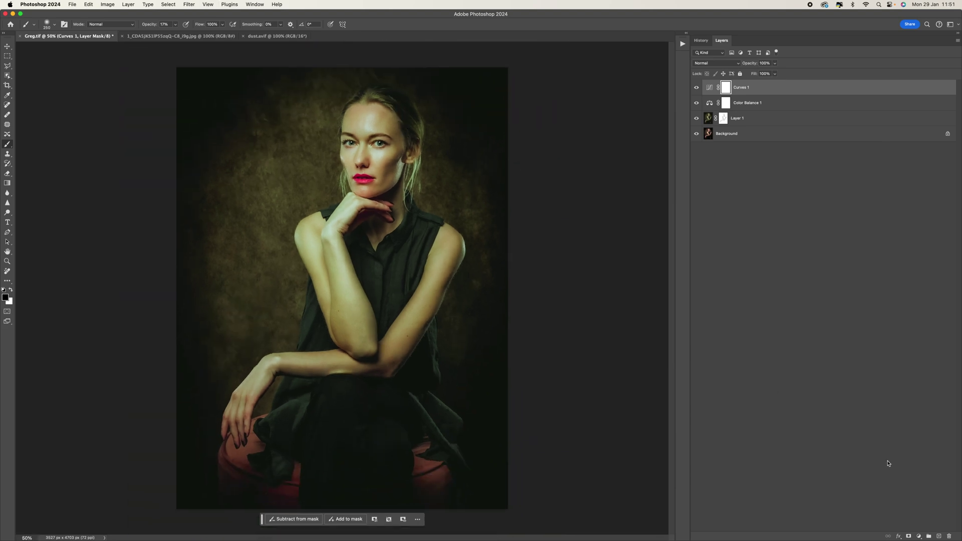
{"action": "left_click", "coordinate": [921, 536]}
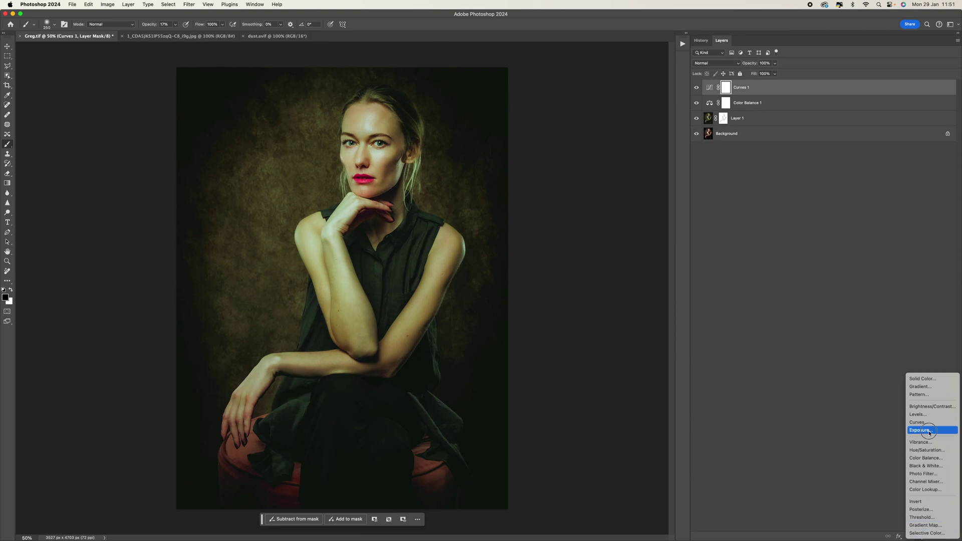
{"action": "left_click", "coordinate": [920, 430]}
{"action": "left_click_drag", "start_coordinate": [811, 182], "coordinate": [808, 181]}
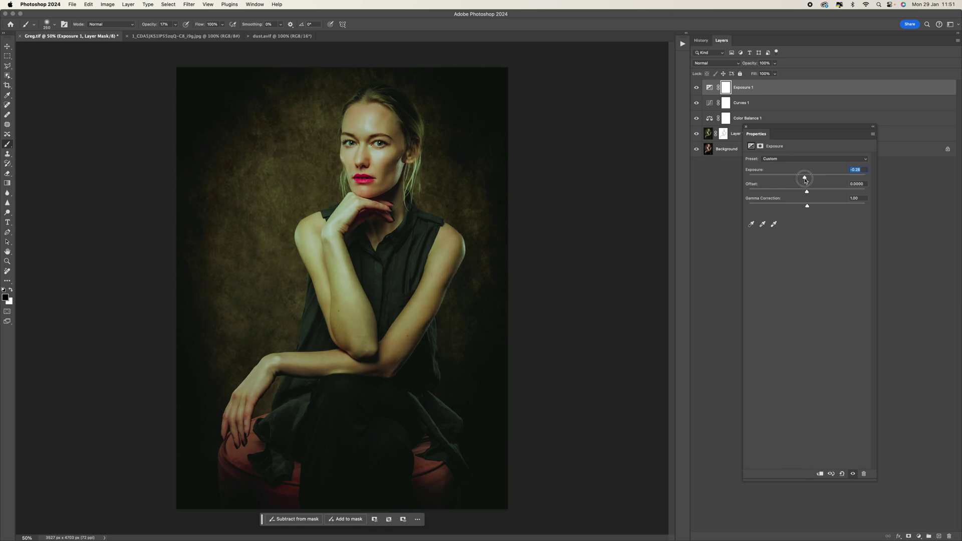
{"action": "left_click", "coordinate": [746, 128]}
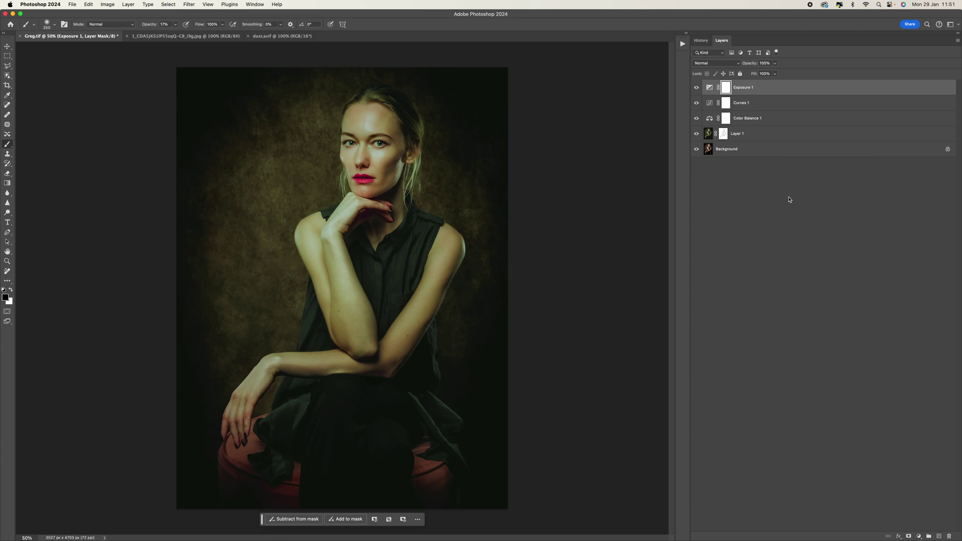
Merge all visible layers into a new top layer and open it in the Exposure Software Snap Art 4 filter.
{"action": "key", "text": "super+alt+shift+e"}
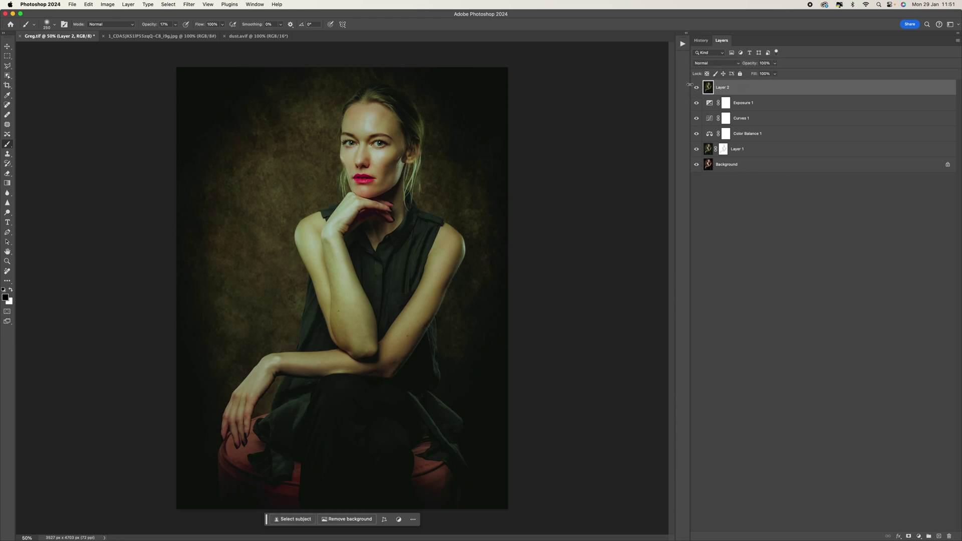
{"action": "left_click", "coordinate": [188, 4]}
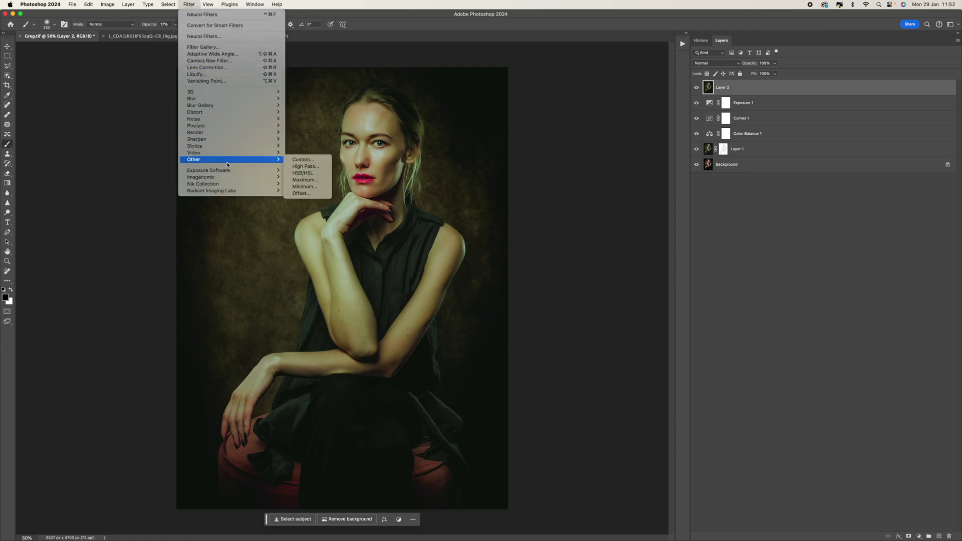
{"action": "mouse_move", "coordinate": [233, 171]}
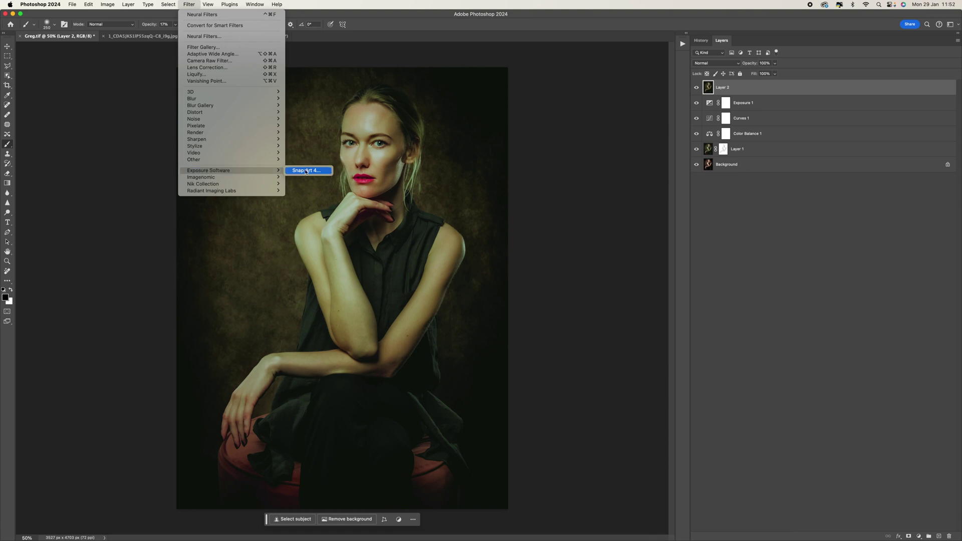
{"action": "left_click", "coordinate": [306, 171]}
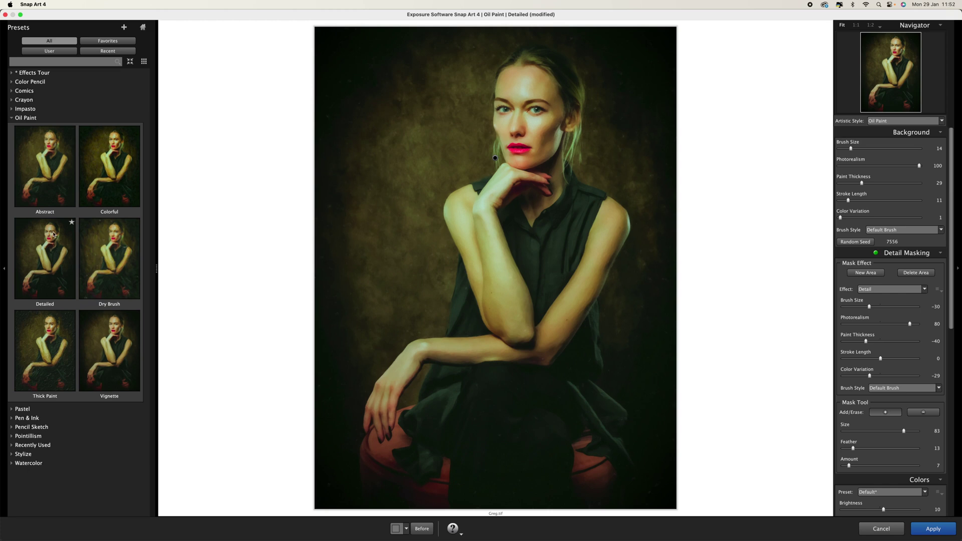
Apply the Detailed oil paint preset and set the background Photorealism to 96 and Paint Thickness to 93.
{"action": "left_click", "coordinate": [55, 265]}
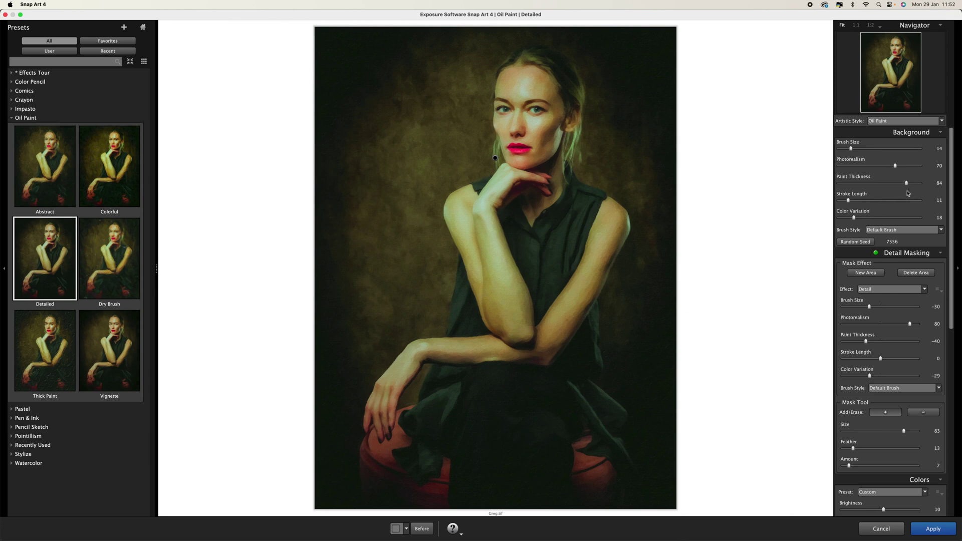
{"action": "left_click", "coordinate": [910, 166]}
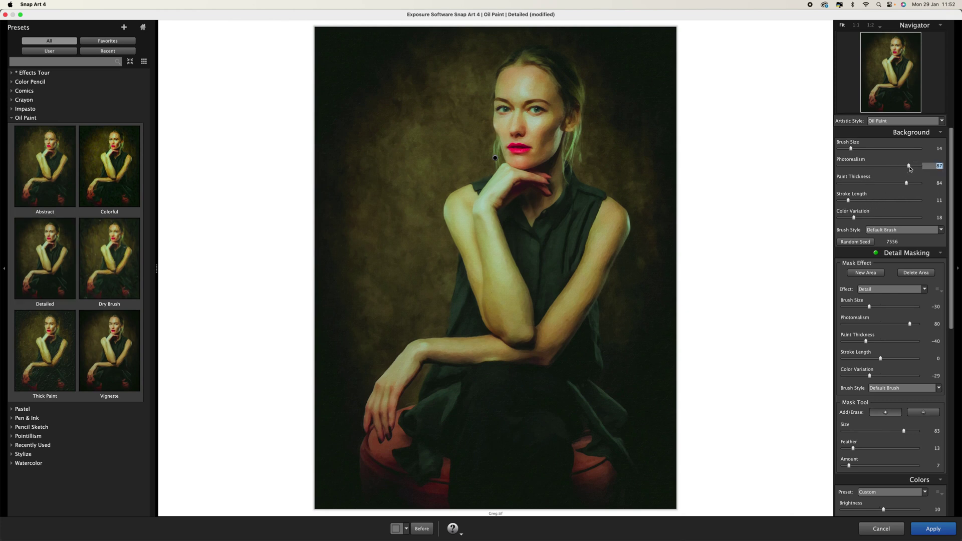
{"action": "left_click_drag", "start_coordinate": [915, 168], "coordinate": [918, 169]}
{"action": "left_click", "coordinate": [914, 183]}
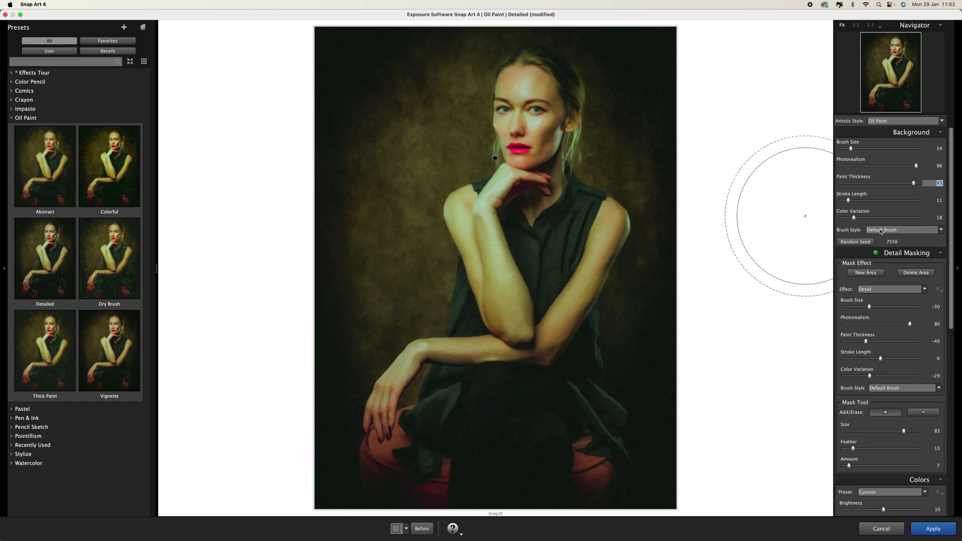
Set the lighting direction to 32 and the highlight color to a dark green, about 11600a.
{"action": "scroll", "coordinate": [905, 211], "scroll_direction": "down", "scroll_amount": 10}
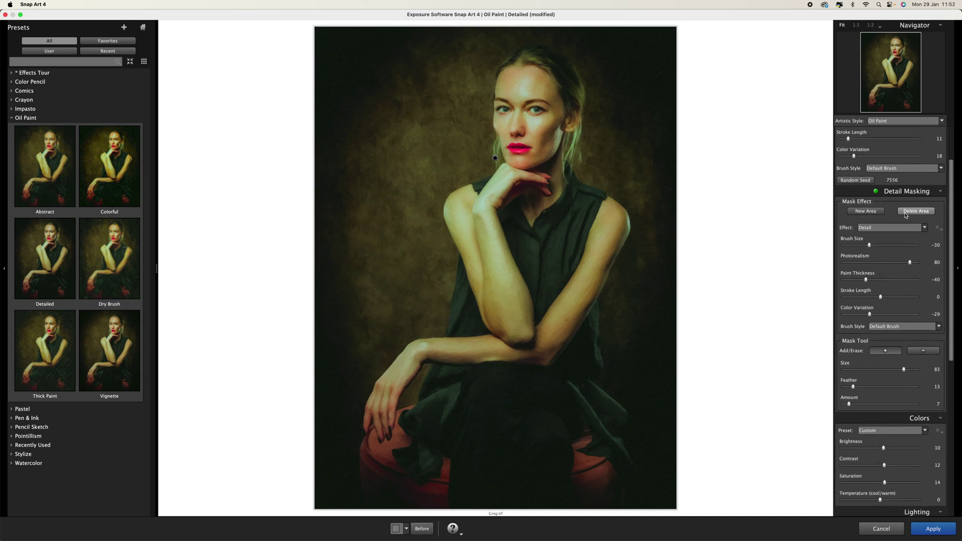
{"action": "scroll", "coordinate": [905, 216], "scroll_direction": "down", "scroll_amount": 5}
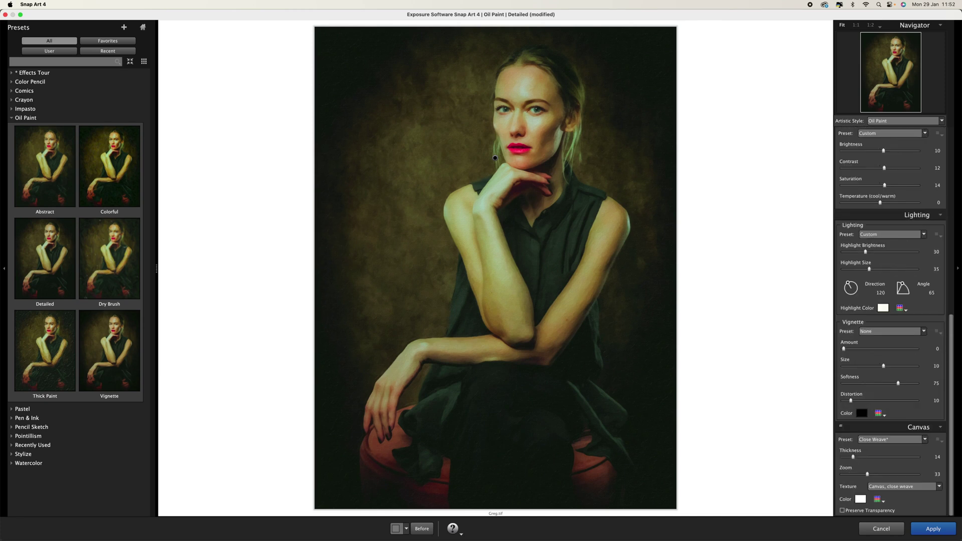
{"action": "left_click_drag", "start_coordinate": [849, 285], "coordinate": [860, 286]}
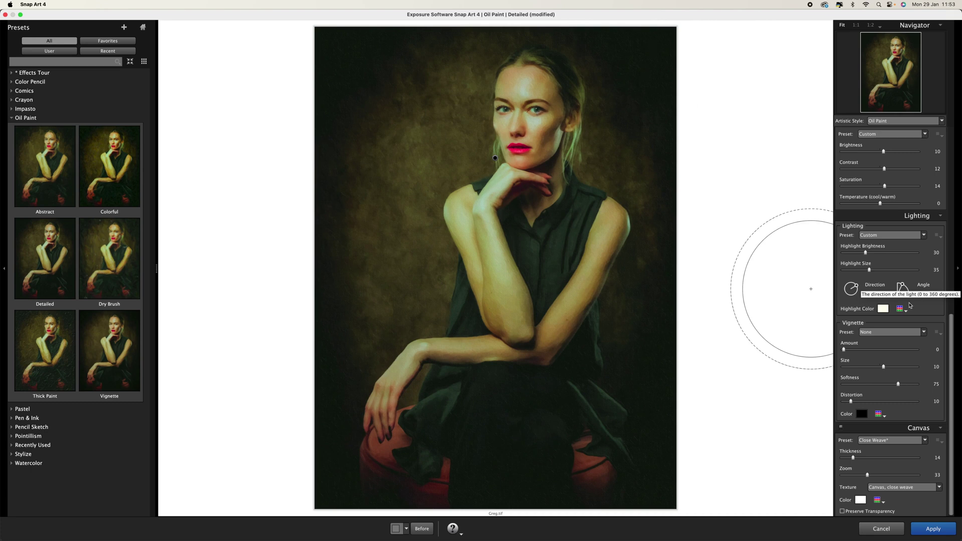
{"action": "left_click", "coordinate": [885, 309]}
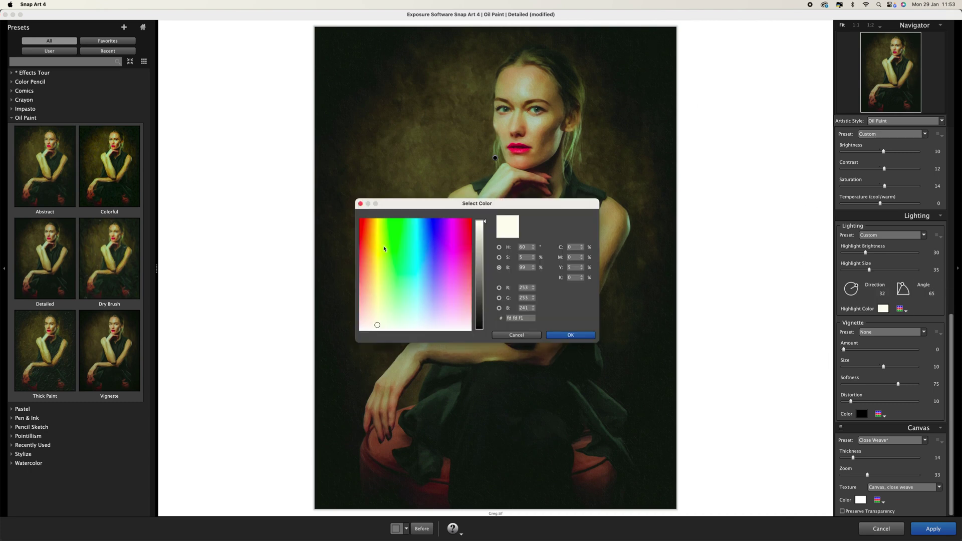
{"action": "mouse_move", "coordinate": [410, 230]}
{"action": "left_mouse_down"}
{"action": "mouse_move", "coordinate": [408, 283]}
{"action": "mouse_move", "coordinate": [395, 230]}
{"action": "left_mouse_up"}
{"action": "left_click_drag", "start_coordinate": [487, 223], "coordinate": [485, 284]}
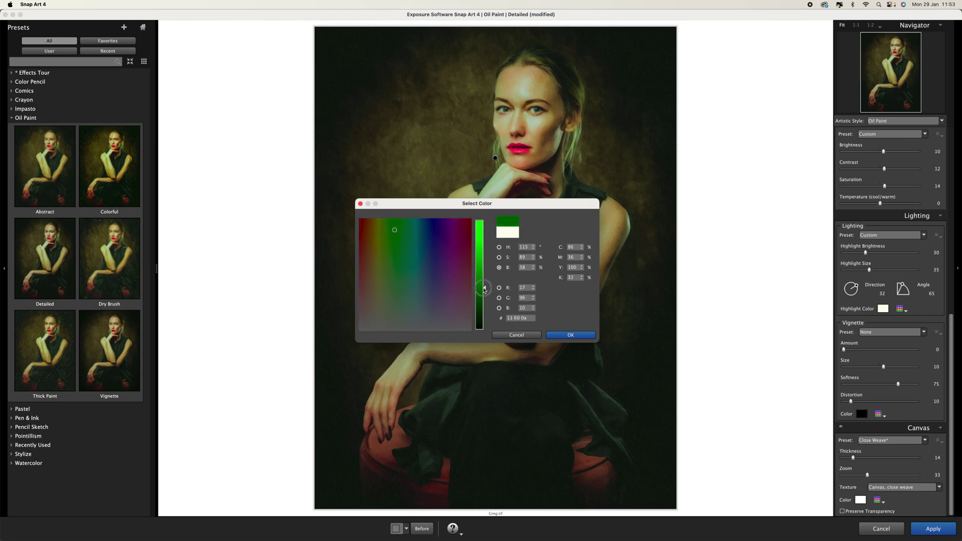
{"action": "left_click", "coordinate": [569, 335]}
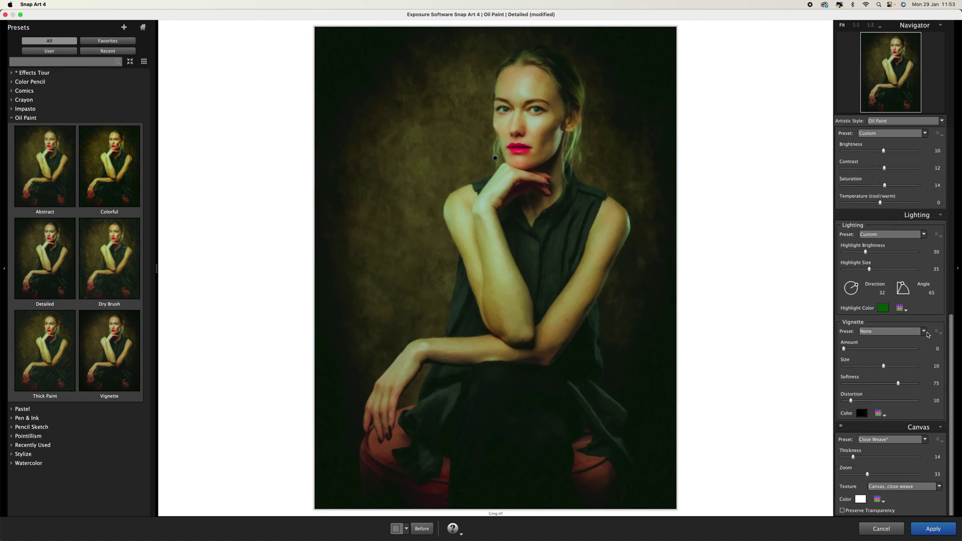
Give the painting a Round vignette with its softness raised to 86.
{"action": "left_click", "coordinate": [925, 333]}
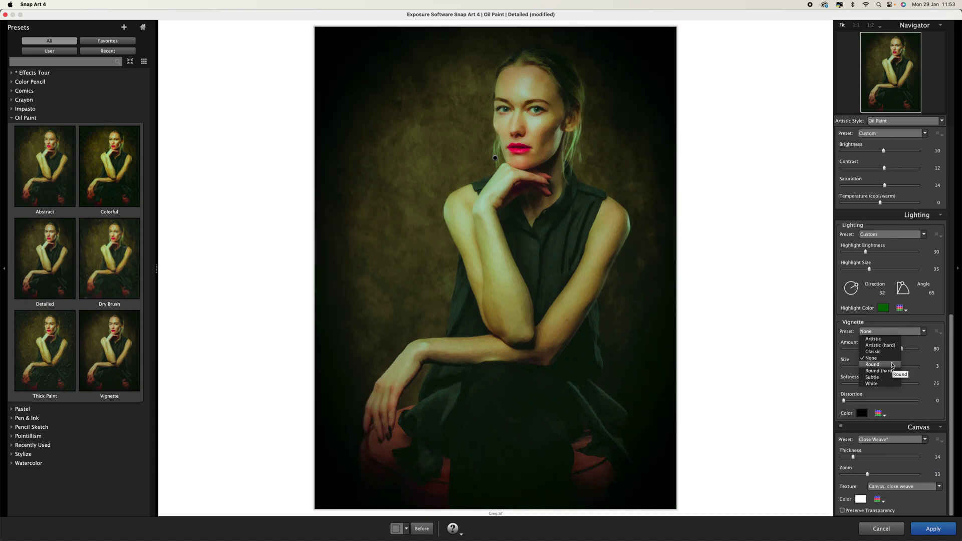
{"action": "left_click", "coordinate": [893, 365]}
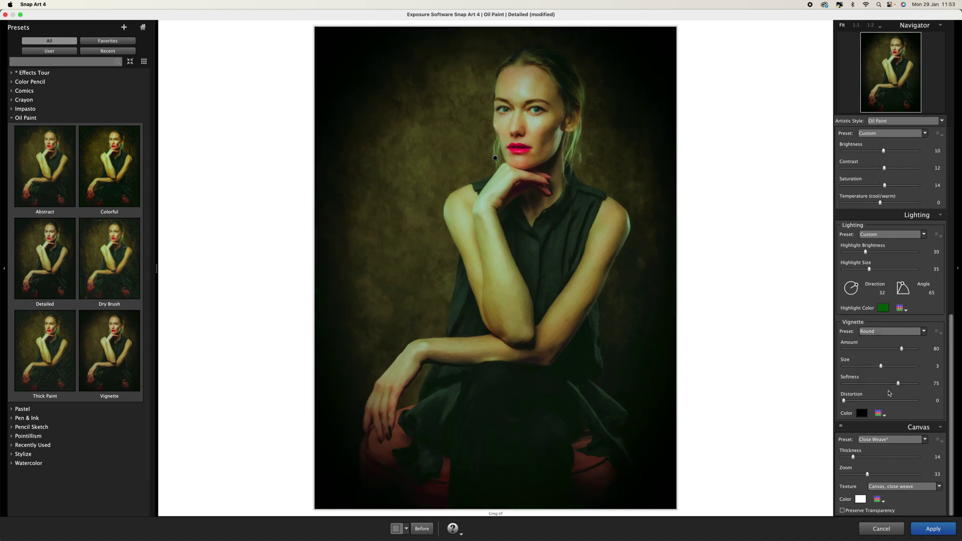
{"action": "left_click", "coordinate": [906, 384]}
Choose the Rough Weave canvas preset, reduce its thickness, and apply the Snap Art effect to the portrait.
{"action": "left_click", "coordinate": [883, 441]}
{"action": "left_click", "coordinate": [883, 441]}
{"action": "left_click", "coordinate": [900, 443]}
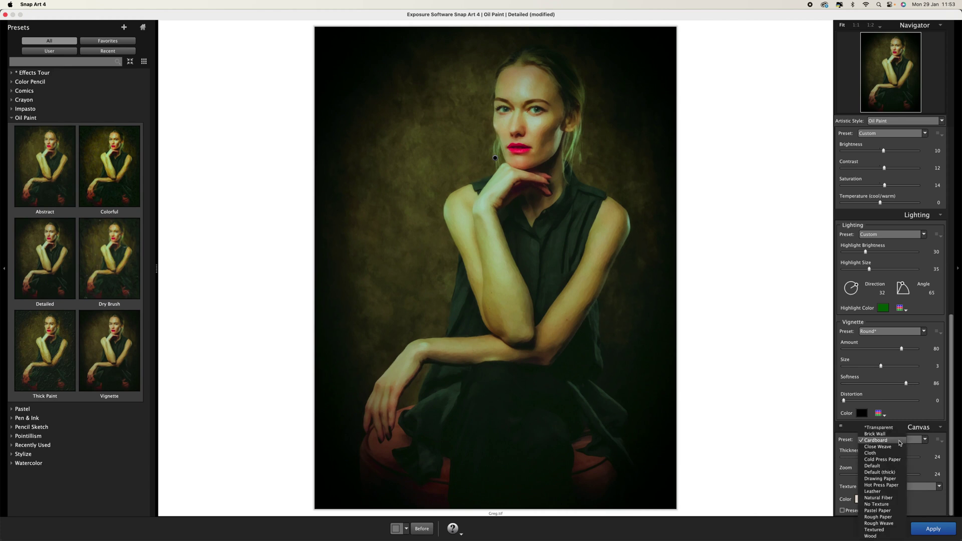
{"action": "left_click", "coordinate": [878, 523]}
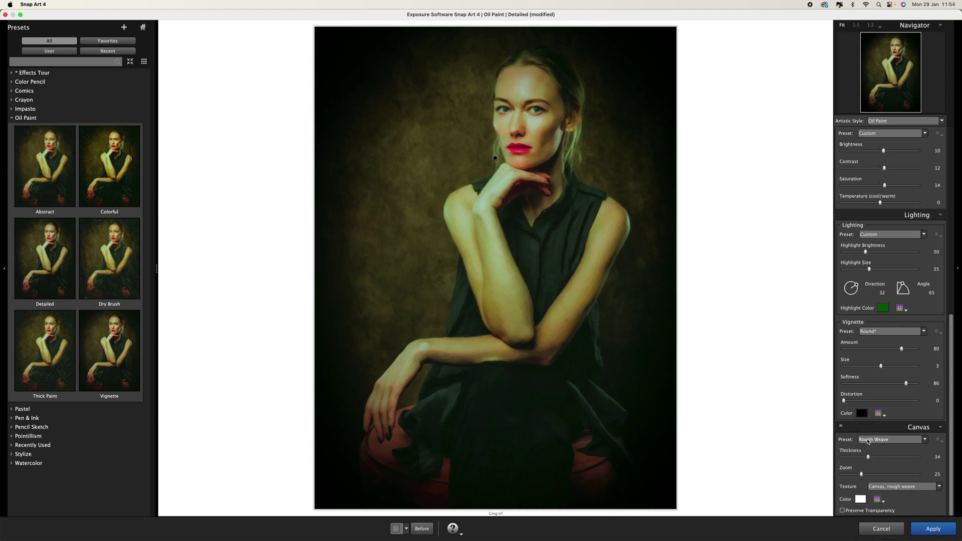
{"action": "left_click", "coordinate": [852, 458]}
{"action": "left_click_drag", "start_coordinate": [851, 458], "coordinate": [859, 458]}
{"action": "left_click", "coordinate": [931, 531]}
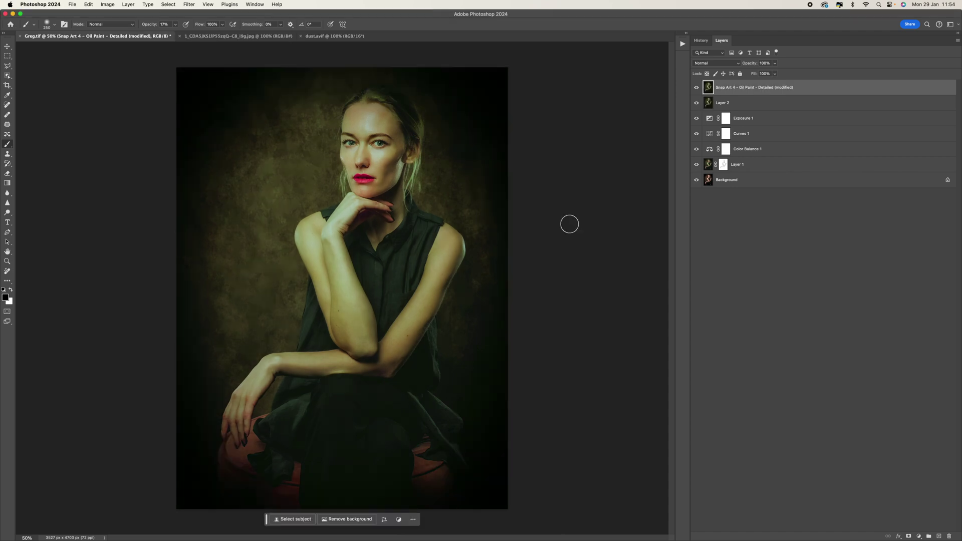
Examine the oil paint texture up close on the woman's face, arms, clothing and the background.
{"action": "key", "text": "super+equal"}
{"action": "key", "text": "super+equal"}
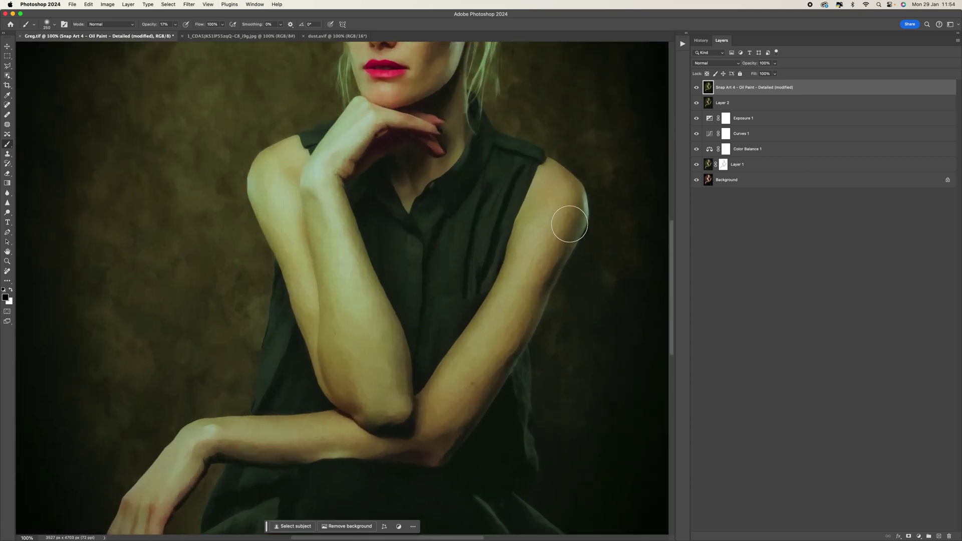
{"action": "scroll", "coordinate": [534, 250], "scroll_direction": "up", "scroll_amount": 5}
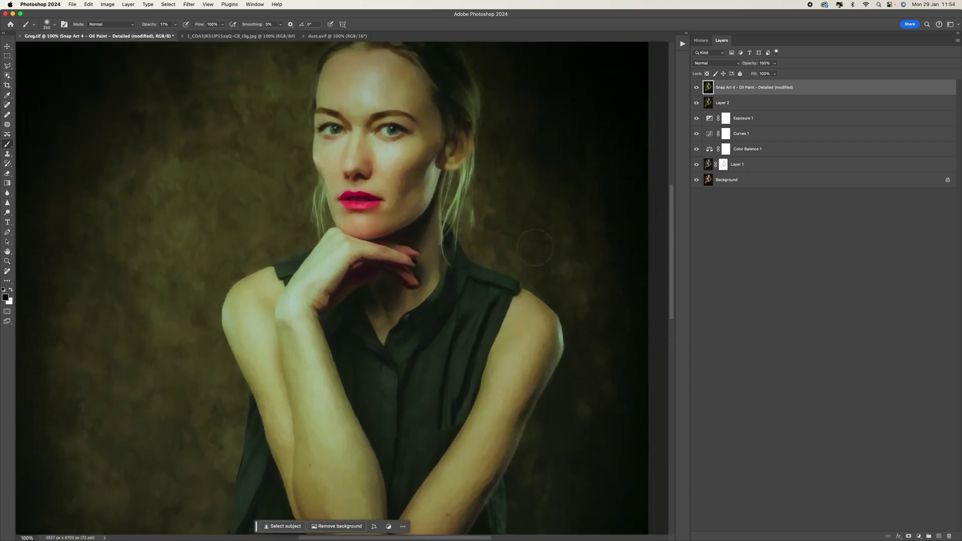
{"action": "scroll", "coordinate": [535, 249], "scroll_direction": "up", "scroll_amount": 2}
{"action": "scroll", "coordinate": [535, 248], "scroll_direction": "down", "scroll_amount": 10}
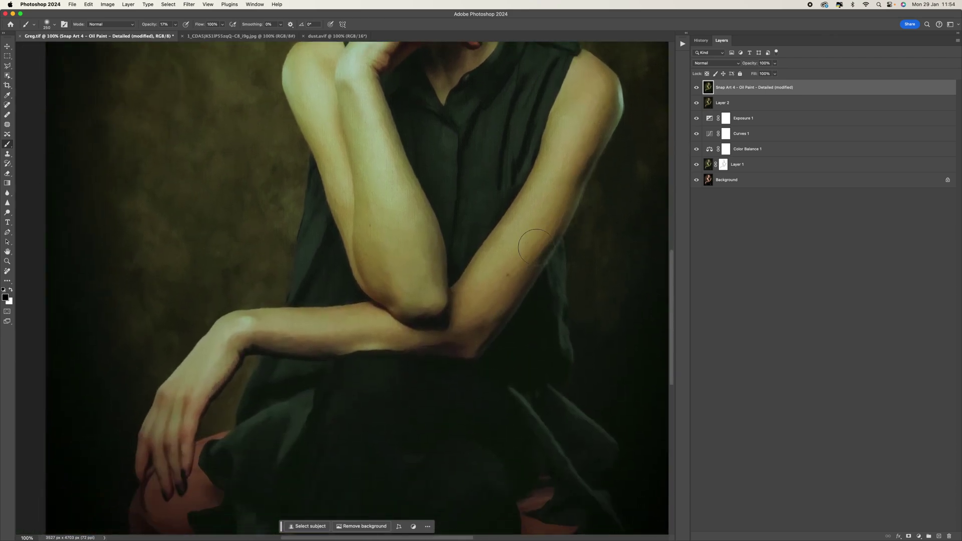
{"action": "scroll", "coordinate": [535, 248], "scroll_direction": "up", "scroll_amount": 6}
{"action": "scroll", "coordinate": [454, 191], "scroll_direction": "up", "scroll_amount": 4}
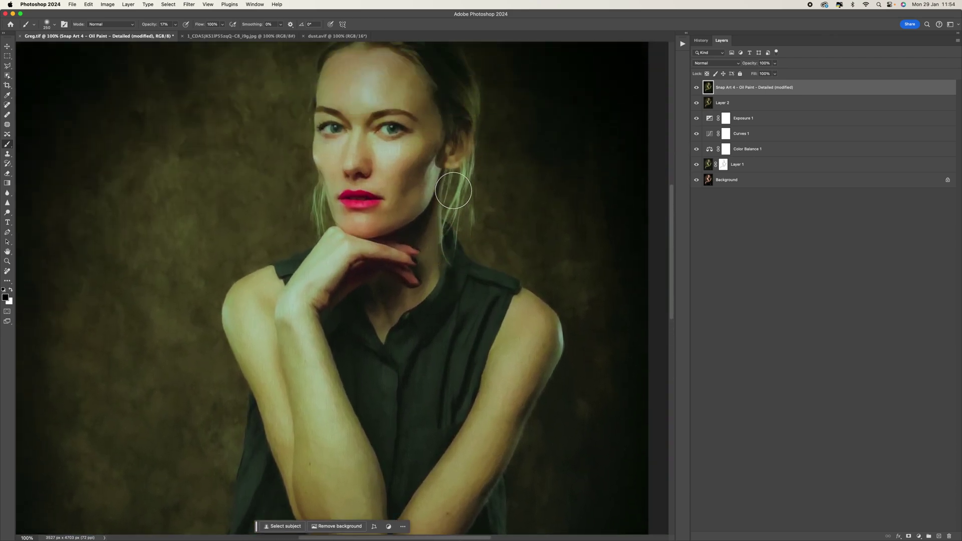
{"action": "scroll", "coordinate": [454, 191], "scroll_direction": "left", "scroll_amount": 2}
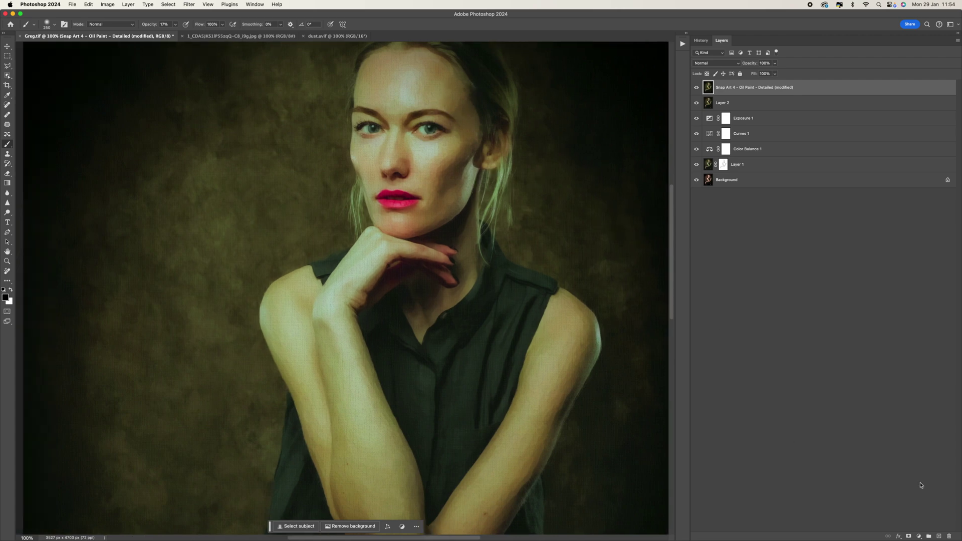
Add a layer mask to the Snap Art oil paint layer and set up a soft round brush at 100% opacity.
{"action": "left_click", "coordinate": [909, 537]}
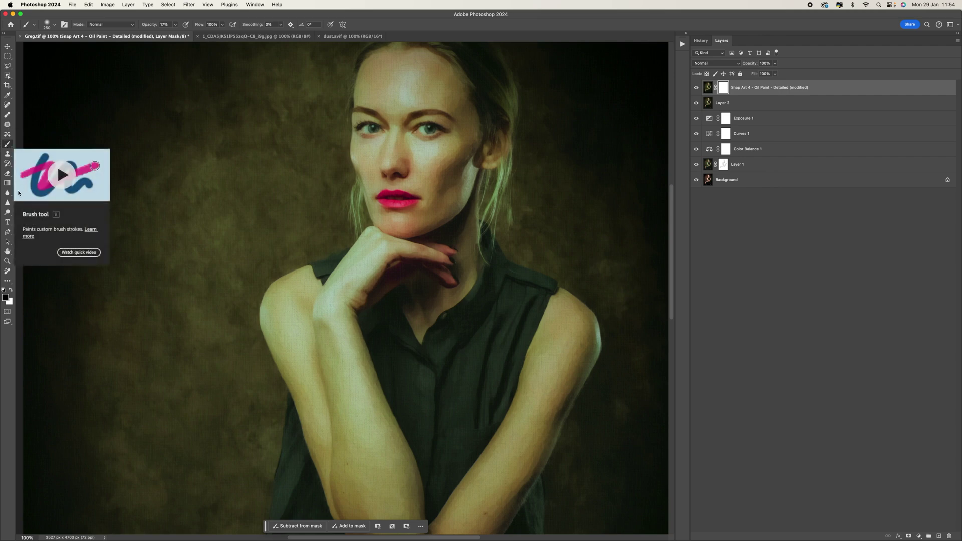
{"action": "mouse_move", "coordinate": [176, 24]}
{"action": "left_mouse_down"}
{"action": "mouse_move", "coordinate": [193, 62]}
{"action": "mouse_move", "coordinate": [216, 59]}
{"action": "left_mouse_up"}
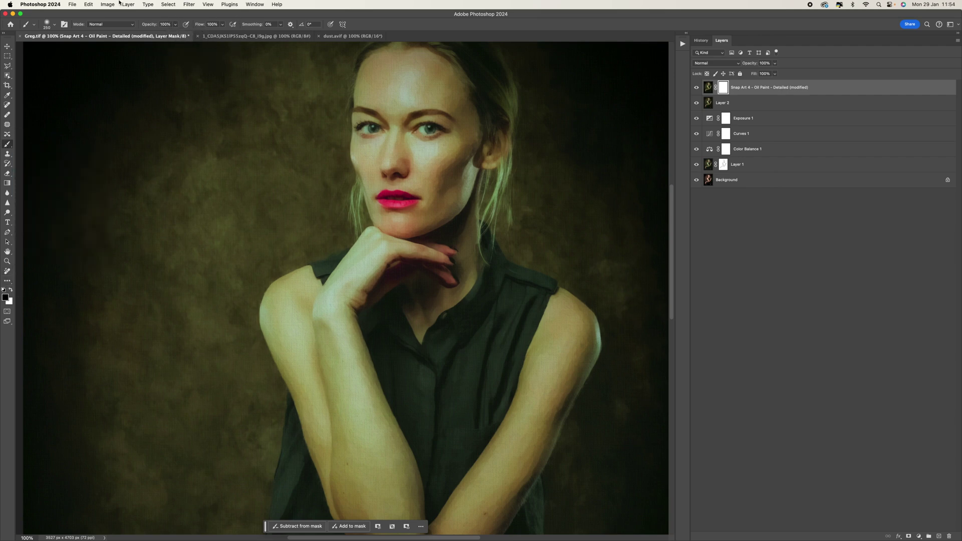
{"action": "left_click", "coordinate": [54, 25]}
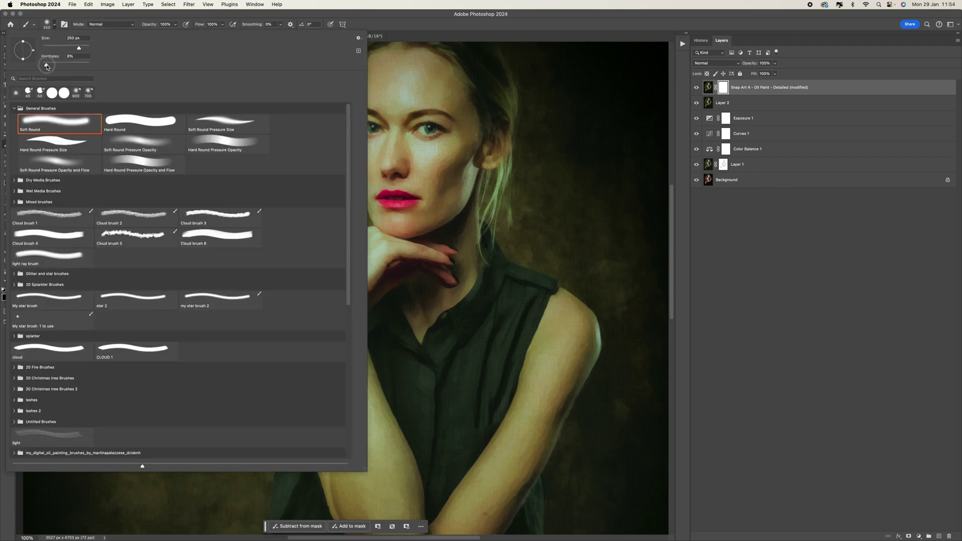
{"action": "left_click_drag", "start_coordinate": [41, 67], "coordinate": [40, 66]}
{"action": "key", "text": "Return"}
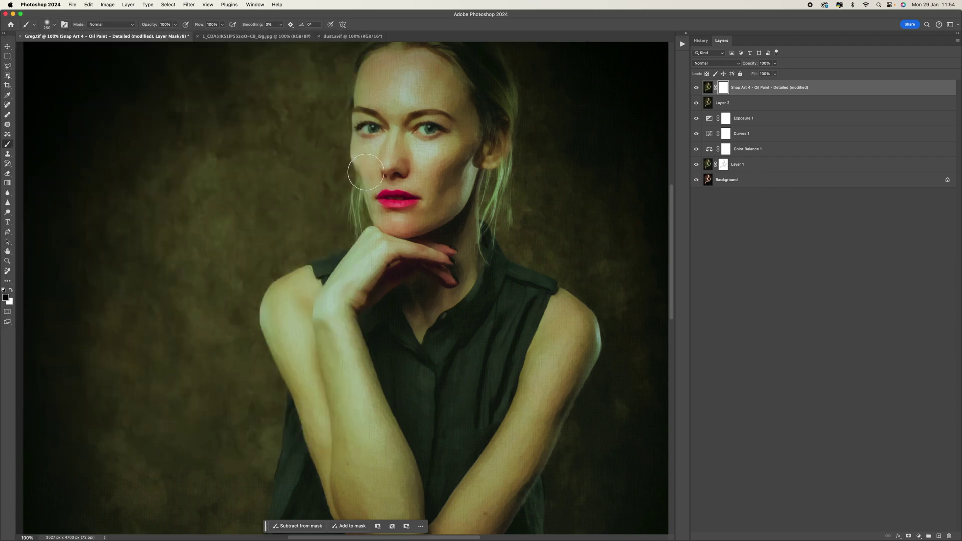
Paint black on the Snap Art layer's mask over the woman's face, arms and hands to remove the oil paint effect from her skin.
{"action": "scroll", "coordinate": [398, 88], "scroll_direction": "up", "scroll_amount": 2}
{"action": "mouse_move", "coordinate": [419, 121]}
{"action": "left_mouse_down"}
{"action": "mouse_move", "coordinate": [400, 108]}
{"action": "mouse_move", "coordinate": [380, 117]}
{"action": "mouse_move", "coordinate": [373, 159]}
{"action": "mouse_move", "coordinate": [388, 181]}
{"action": "mouse_move", "coordinate": [426, 145]}
{"action": "mouse_move", "coordinate": [436, 117]}
{"action": "mouse_move", "coordinate": [443, 171]}
{"action": "mouse_move", "coordinate": [463, 152]}
{"action": "mouse_move", "coordinate": [453, 141]}
{"action": "mouse_move", "coordinate": [445, 232]}
{"action": "mouse_move", "coordinate": [411, 253]}
{"action": "mouse_move", "coordinate": [397, 232]}
{"action": "mouse_move", "coordinate": [392, 254]}
{"action": "mouse_move", "coordinate": [369, 210]}
{"action": "mouse_move", "coordinate": [372, 157]}
{"action": "mouse_move", "coordinate": [418, 143]}
{"action": "mouse_move", "coordinate": [446, 211]}
{"action": "mouse_move", "coordinate": [422, 262]}
{"action": "mouse_move", "coordinate": [443, 268]}
{"action": "mouse_move", "coordinate": [460, 302]}
{"action": "mouse_move", "coordinate": [462, 221]}
{"action": "mouse_move", "coordinate": [495, 178]}
{"action": "mouse_move", "coordinate": [456, 236]}
{"action": "mouse_move", "coordinate": [493, 211]}
{"action": "left_mouse_up"}
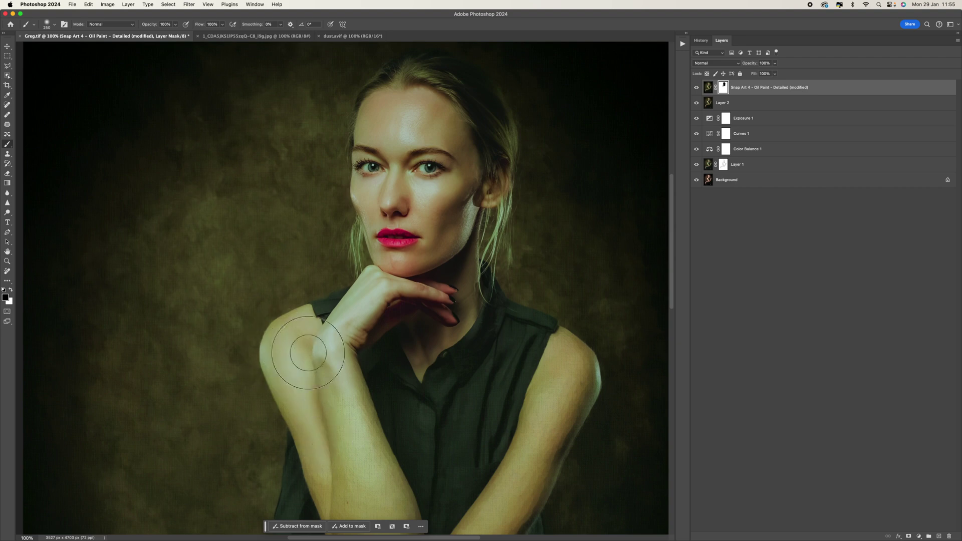
{"action": "scroll", "coordinate": [362, 419], "scroll_direction": "down", "scroll_amount": 5}
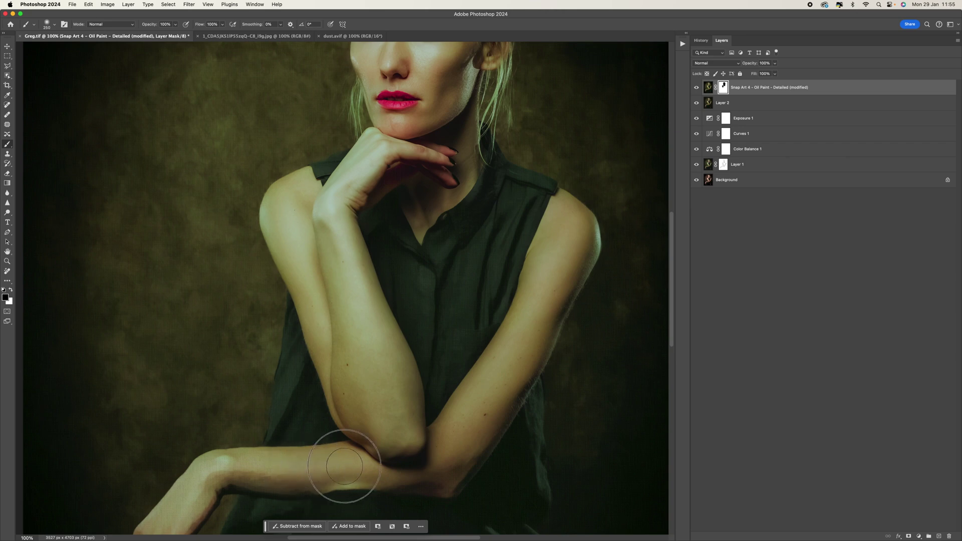
{"action": "scroll", "coordinate": [317, 421], "scroll_direction": "down", "scroll_amount": 3}
{"action": "scroll", "coordinate": [335, 353], "scroll_direction": "down", "scroll_amount": 8}
{"action": "scroll", "coordinate": [335, 353], "scroll_direction": "left", "scroll_amount": 2}
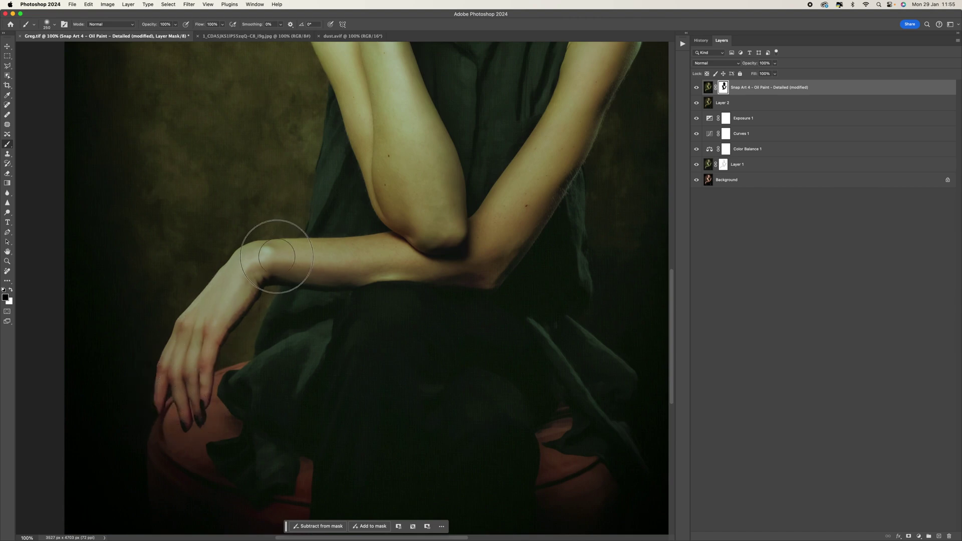
{"action": "scroll", "coordinate": [444, 251], "scroll_direction": "up", "scroll_amount": 12}
{"action": "scroll", "coordinate": [445, 251], "scroll_direction": "right", "scroll_amount": 1}
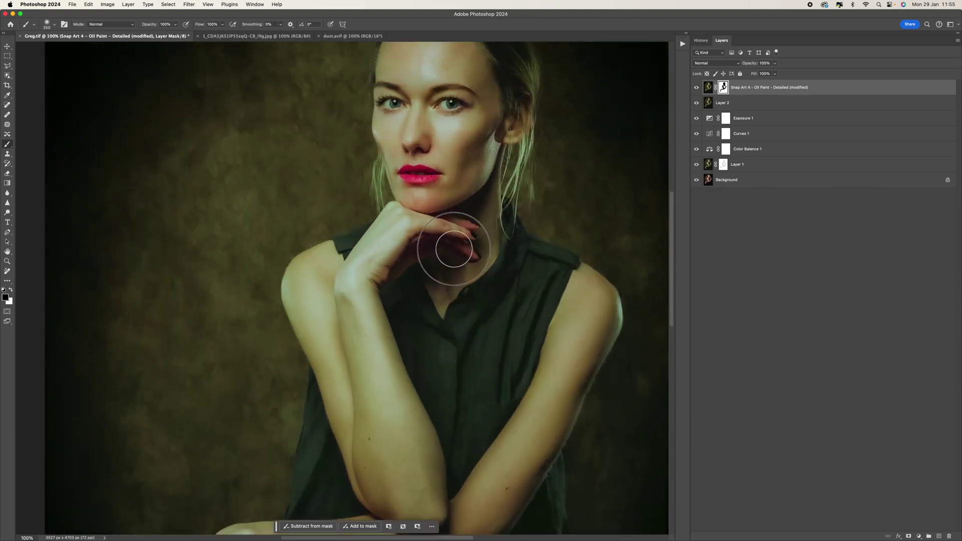
{"action": "scroll", "coordinate": [453, 238], "scroll_direction": "up", "scroll_amount": 5}
{"action": "scroll", "coordinate": [454, 238], "scroll_direction": "right", "scroll_amount": 1}
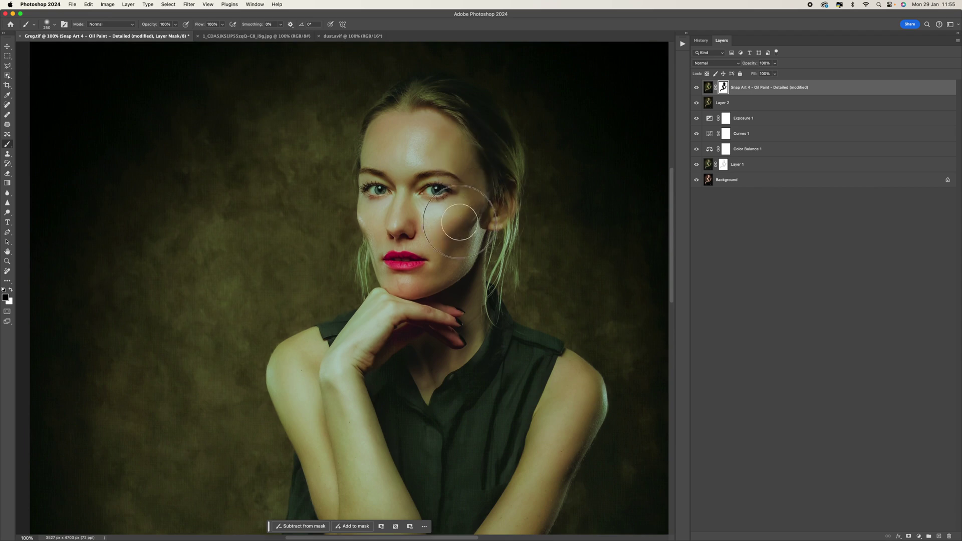
{"action": "scroll", "coordinate": [301, 200], "scroll_direction": "down", "scroll_amount": 4}
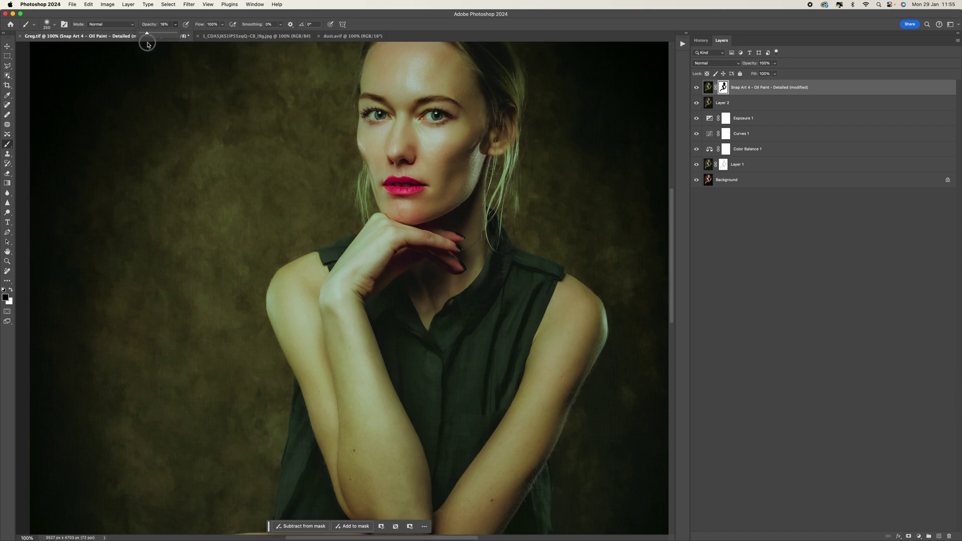
Lower the brush opacity to 18% and partly mask the oil paint effect over the woman's blouse.
{"action": "left_click_drag", "start_coordinate": [146, 44], "coordinate": [146, 44]}
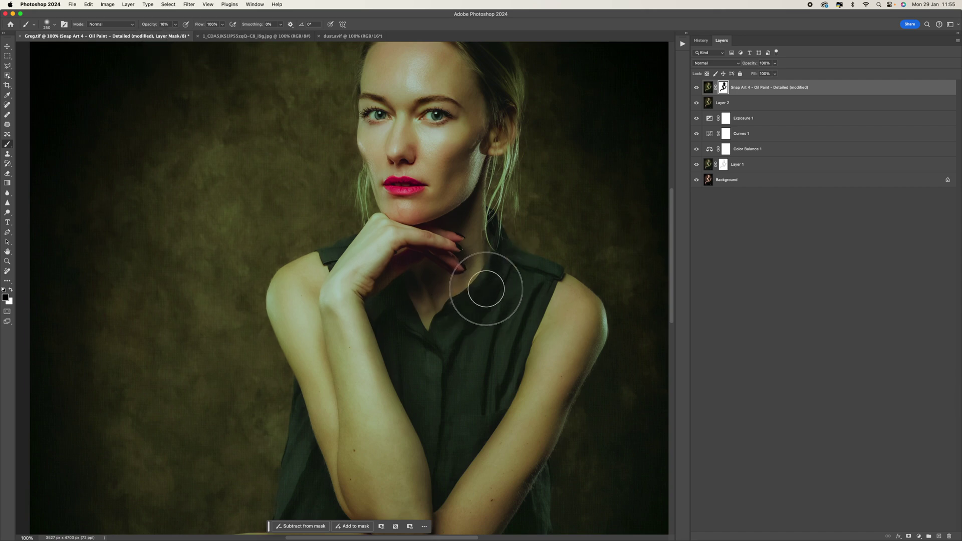
{"action": "mouse_move", "coordinate": [445, 335]}
{"action": "left_mouse_down"}
{"action": "mouse_move", "coordinate": [410, 380]}
{"action": "mouse_move", "coordinate": [456, 413]}
{"action": "mouse_move", "coordinate": [436, 415]}
{"action": "mouse_move", "coordinate": [514, 351]}
{"action": "mouse_move", "coordinate": [482, 370]}
{"action": "mouse_move", "coordinate": [535, 285]}
{"action": "mouse_move", "coordinate": [509, 262]}
{"action": "mouse_move", "coordinate": [453, 364]}
{"action": "mouse_move", "coordinate": [430, 354]}
{"action": "mouse_move", "coordinate": [437, 444]}
{"action": "mouse_move", "coordinate": [447, 462]}
{"action": "mouse_move", "coordinate": [532, 280]}
{"action": "mouse_move", "coordinate": [430, 402]}
{"action": "left_mouse_up"}
{"action": "scroll", "coordinate": [307, 301], "scroll_direction": "down", "scroll_amount": 5}
{"action": "mouse_move", "coordinate": [308, 301]}
{"action": "left_mouse_down"}
{"action": "mouse_move", "coordinate": [294, 323]}
{"action": "mouse_move", "coordinate": [313, 295]}
{"action": "mouse_move", "coordinate": [307, 279]}
{"action": "left_mouse_up"}
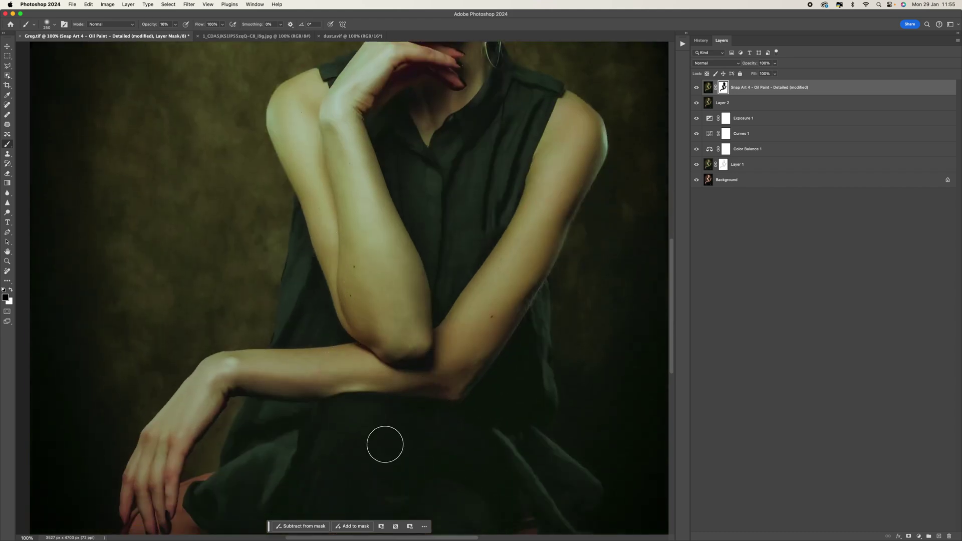
Enlarge the brush to 800 px and soften the oil paint effect over the lower clothing on the mask.
{"action": "key", "text": "bracketright"}
{"action": "key", "text": "bracketright"}
{"action": "key", "text": "bracketright"}
{"action": "key", "text": "bracketright"}
{"action": "key", "text": "bracketright"}
{"action": "key", "text": "bracketright"}
{"action": "key", "text": "bracketright"}
{"action": "key", "text": "bracketright"}
{"action": "key", "text": "bracketright"}
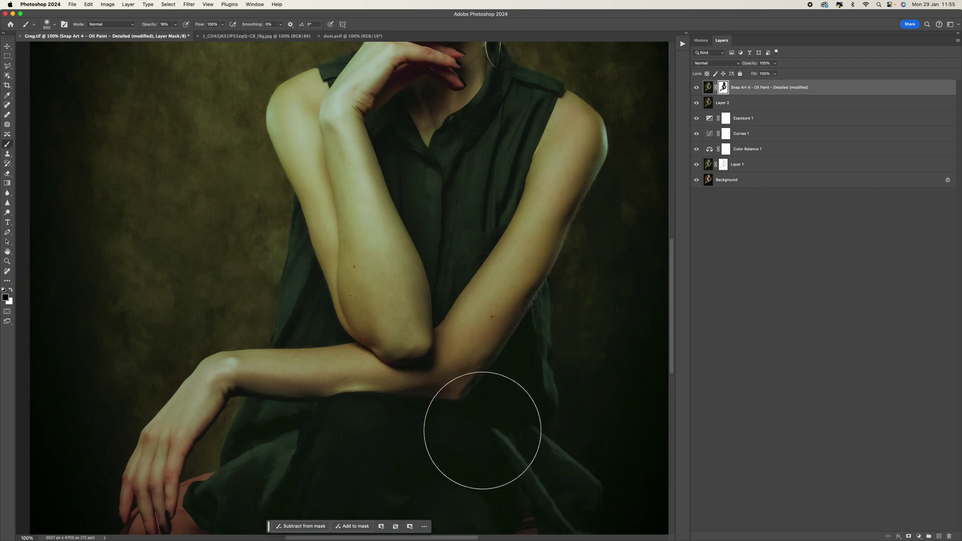
{"action": "scroll", "coordinate": [484, 437], "scroll_direction": "down", "scroll_amount": 3}
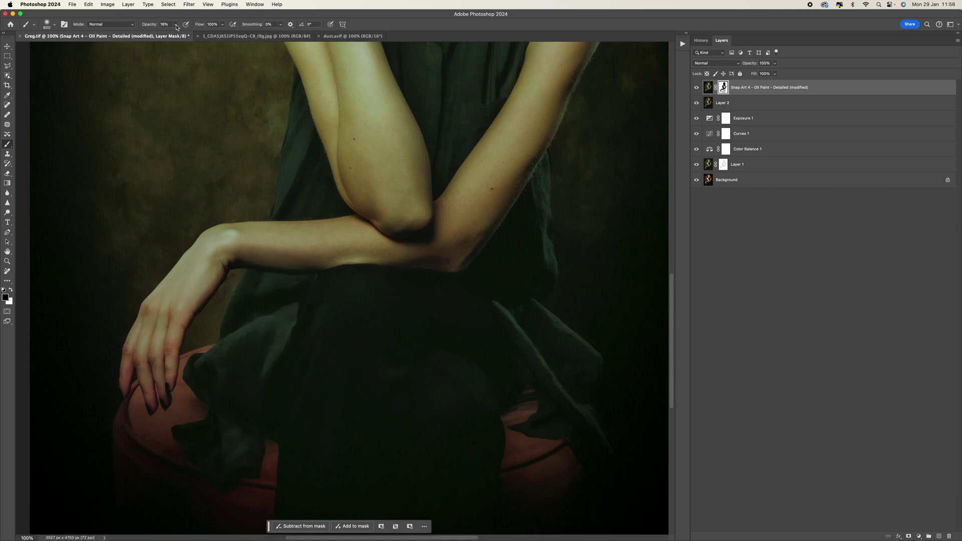
Set the brush to 30% opacity and 300 px, and mask more of the effect over the blouse and hair.
{"action": "left_click_drag", "start_coordinate": [180, 36], "coordinate": [181, 36]}
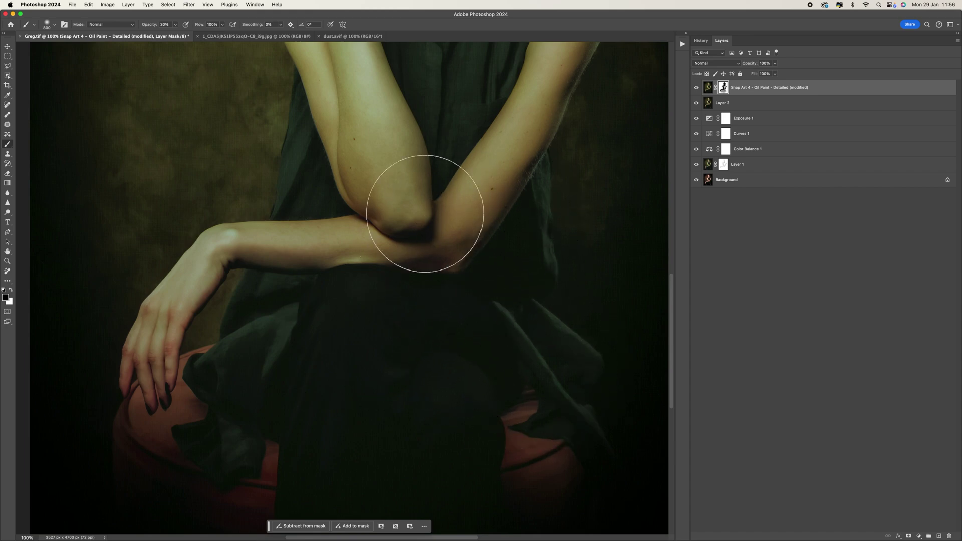
{"action": "scroll", "coordinate": [347, 379], "scroll_direction": "up", "scroll_amount": 5}
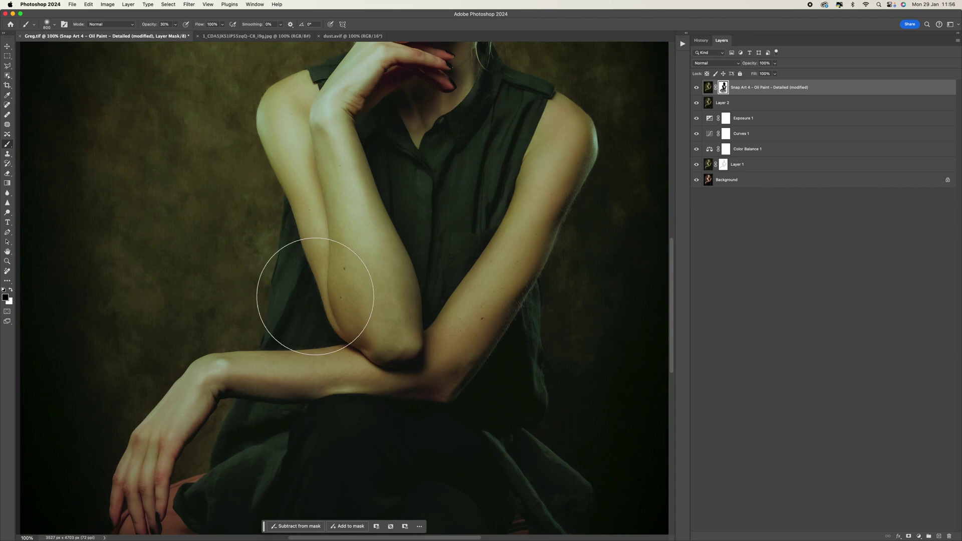
{"action": "scroll", "coordinate": [408, 200], "scroll_direction": "up", "scroll_amount": 3}
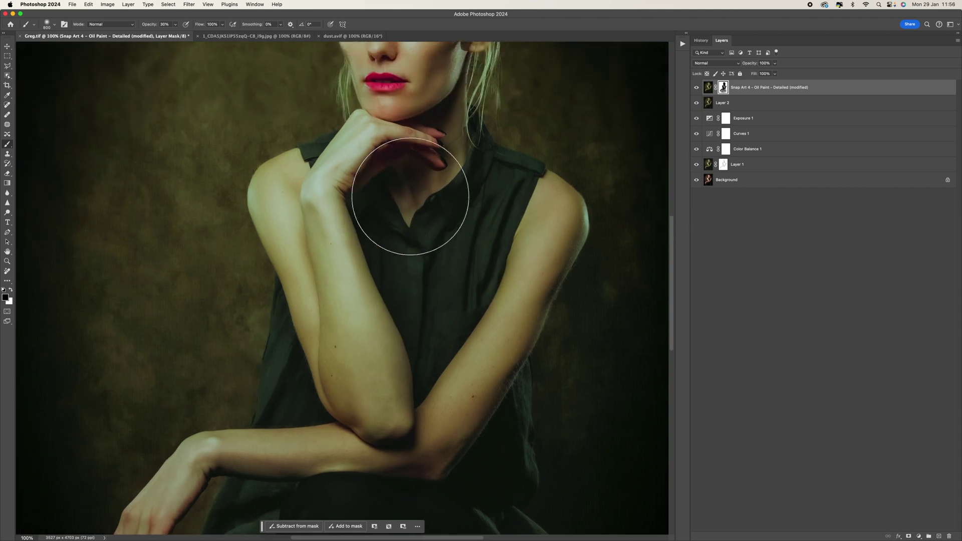
{"action": "key", "text": "bracketleft"}
{"action": "key", "text": "bracketleft"}
{"action": "key", "text": "bracketleft"}
{"action": "key", "text": "bracketleft"}
{"action": "key", "text": "bracketleft"}
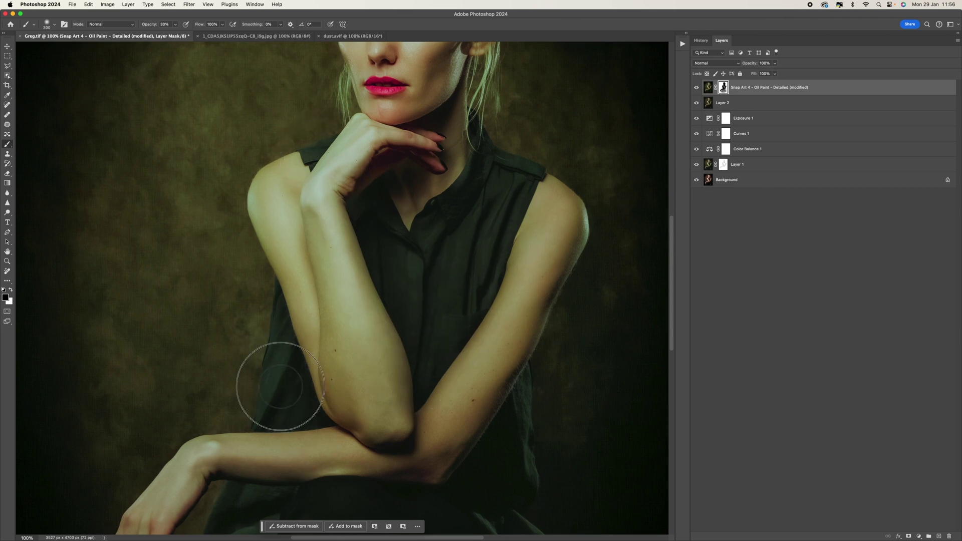
{"action": "scroll", "coordinate": [412, 314], "scroll_direction": "up", "scroll_amount": 5}
{"action": "mouse_move", "coordinate": [412, 314]}
{"action": "left_mouse_down"}
{"action": "mouse_move", "coordinate": [458, 161]}
{"action": "mouse_move", "coordinate": [456, 182]}
{"action": "left_mouse_up"}
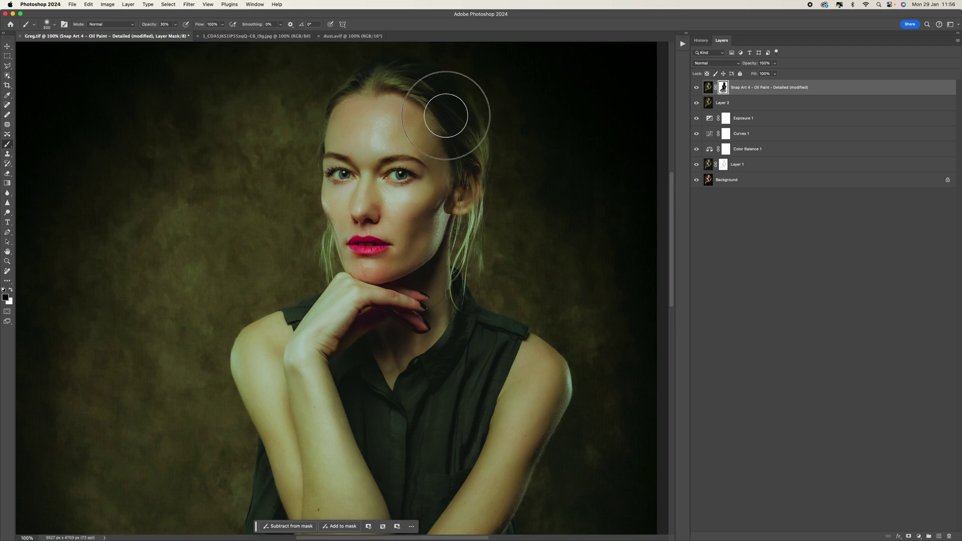
Paint the mask over the skirt folds and the seat at the base of the portrait.
{"action": "scroll", "coordinate": [336, 345], "scroll_direction": "down", "scroll_amount": 13}
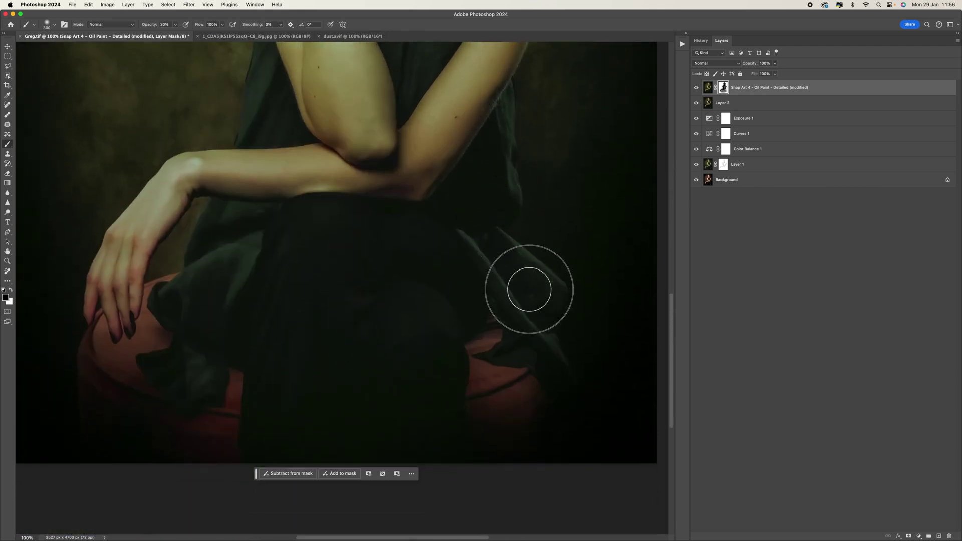
{"action": "mouse_move", "coordinate": [540, 361]}
{"action": "left_mouse_down"}
{"action": "mouse_move", "coordinate": [539, 339]}
{"action": "mouse_move", "coordinate": [401, 271]}
{"action": "mouse_move", "coordinate": [436, 393]}
{"action": "mouse_move", "coordinate": [234, 350]}
{"action": "mouse_move", "coordinate": [195, 393]}
{"action": "mouse_move", "coordinate": [213, 376]}
{"action": "left_mouse_up"}
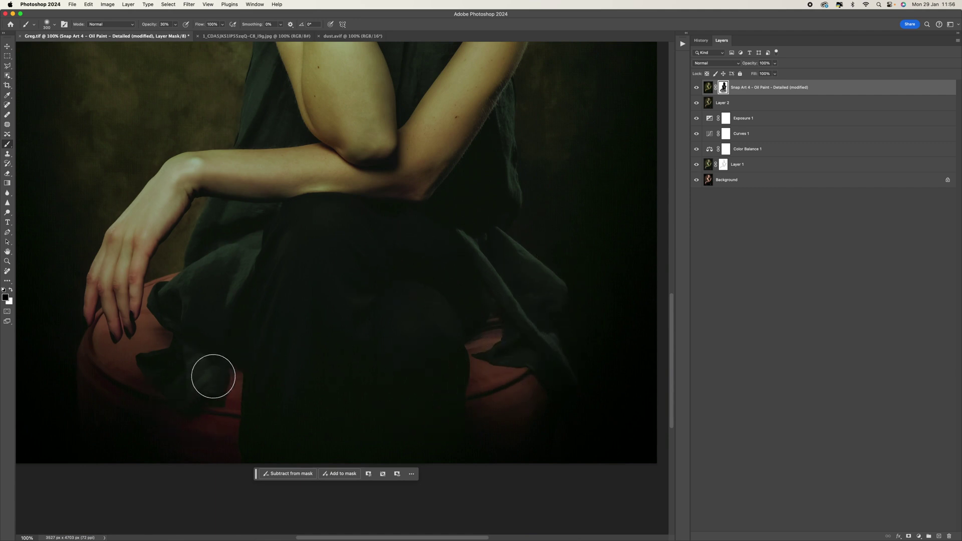
{"action": "scroll", "coordinate": [415, 307], "scroll_direction": "up", "scroll_amount": 10}
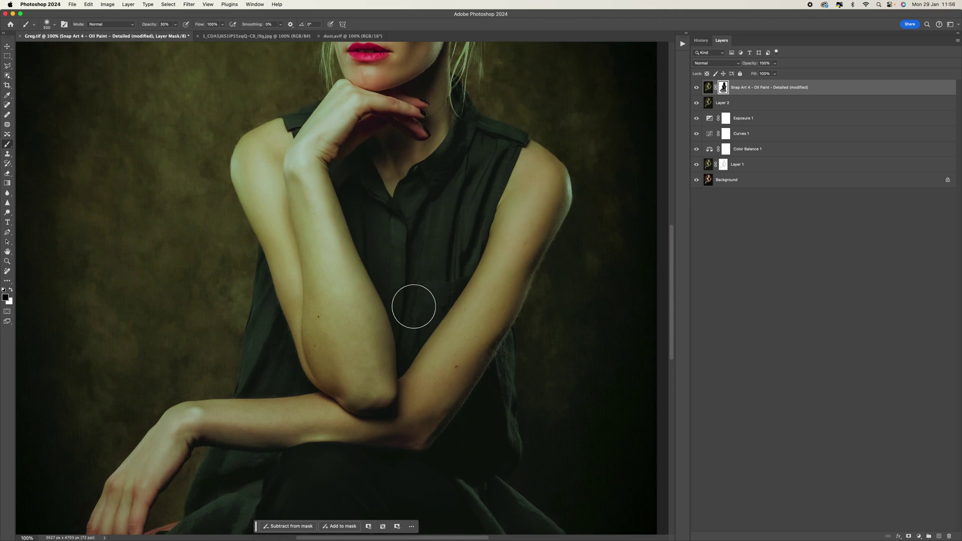
{"action": "scroll", "coordinate": [605, 92], "scroll_direction": "up", "scroll_amount": 5}
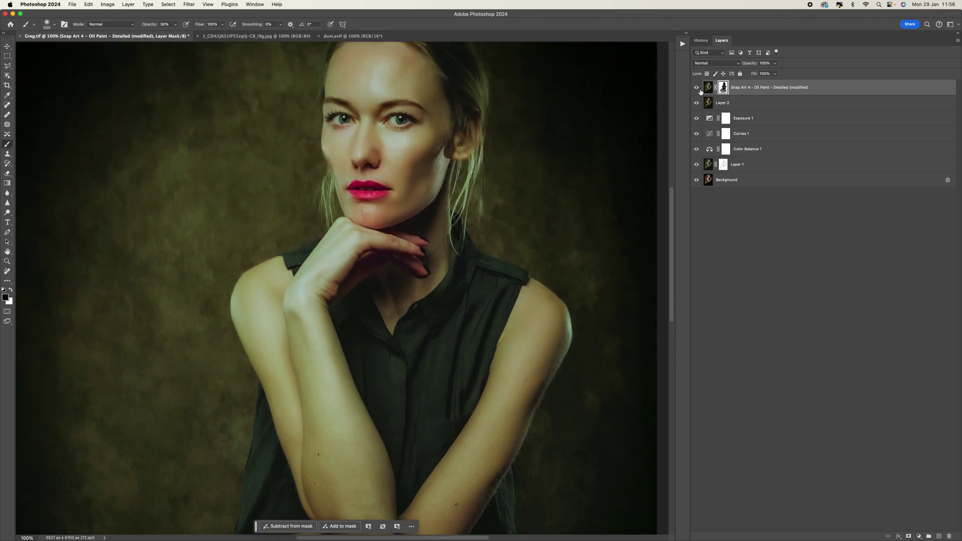
Compare the portrait with and without the masked Snap Art layer, examining the upper body, lower clothing and overall picture.
{"action": "left_click", "coordinate": [698, 89]}
{"action": "left_click", "coordinate": [697, 89]}
{"action": "left_click", "coordinate": [697, 90]}
{"action": "left_click", "coordinate": [697, 89]}
{"action": "left_click", "coordinate": [698, 89]}
{"action": "scroll", "coordinate": [571, 180], "scroll_direction": "down", "scroll_amount": 5}
{"action": "scroll", "coordinate": [656, 118], "scroll_direction": "up", "scroll_amount": 5}
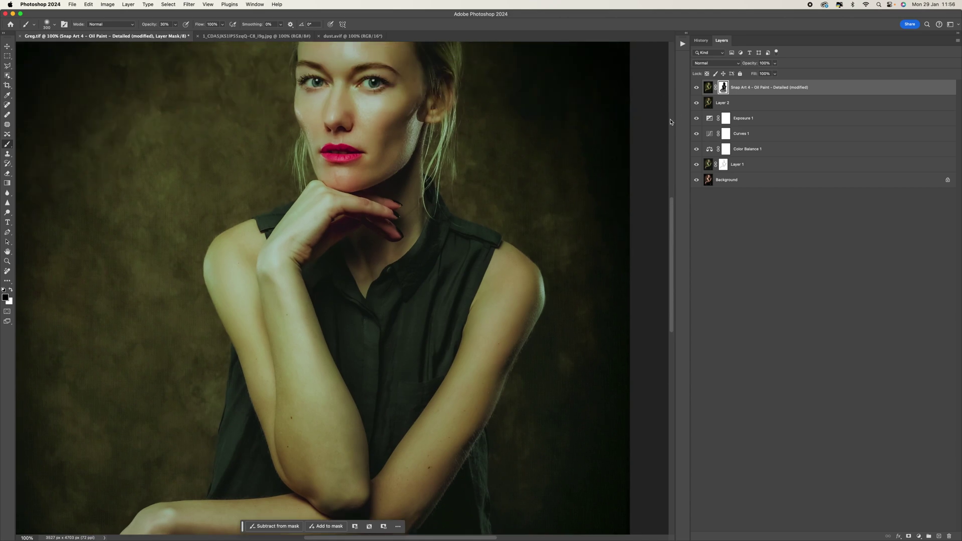
{"action": "left_click", "coordinate": [696, 89]}
{"action": "left_click", "coordinate": [696, 88]}
{"action": "scroll", "coordinate": [608, 136], "scroll_direction": "down", "scroll_amount": 5}
{"action": "left_click", "coordinate": [699, 89]}
{"action": "left_click", "coordinate": [698, 89]}
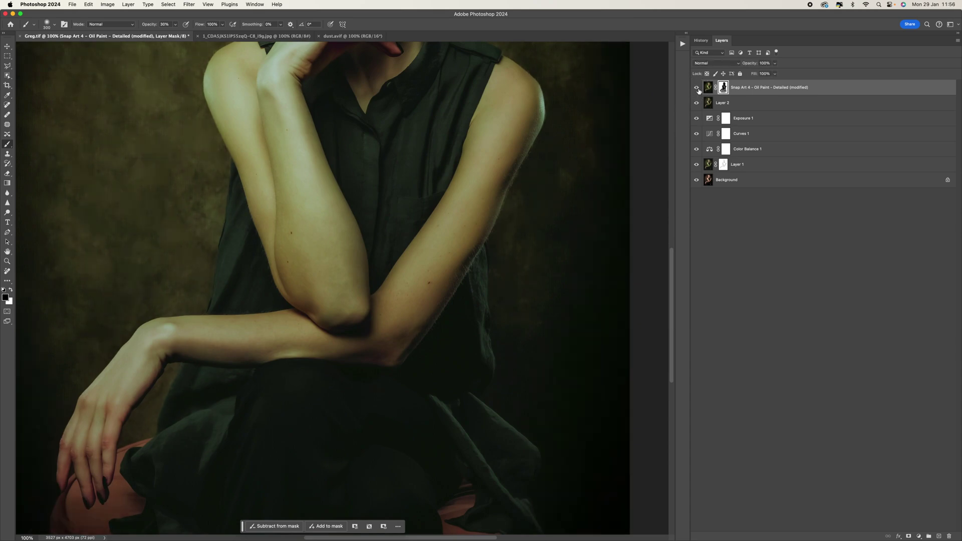
{"action": "left_click", "coordinate": [698, 89]}
{"action": "left_click", "coordinate": [698, 90]}
{"action": "scroll", "coordinate": [592, 125], "scroll_direction": "down", "scroll_amount": 5}
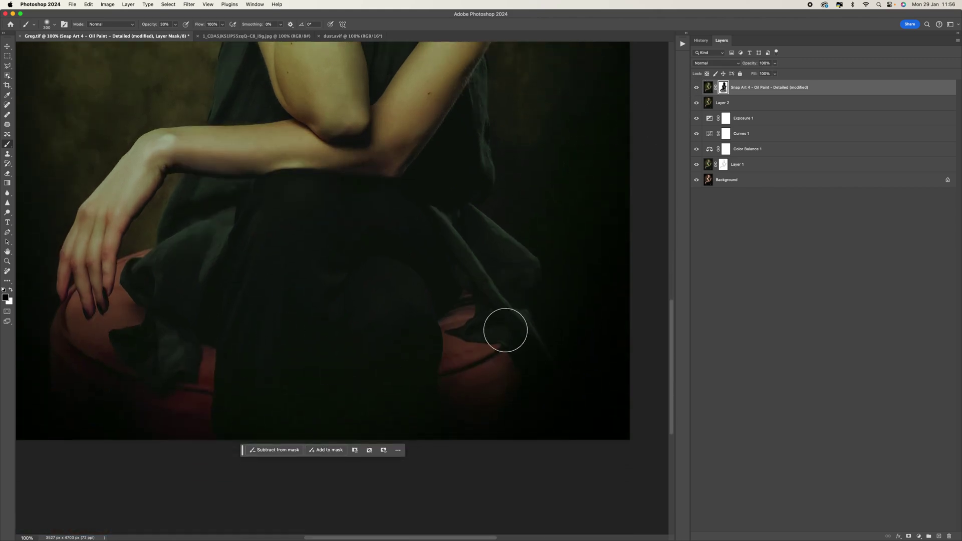
{"action": "key", "text": "super+minus"}
{"action": "key", "text": "super+minus"}
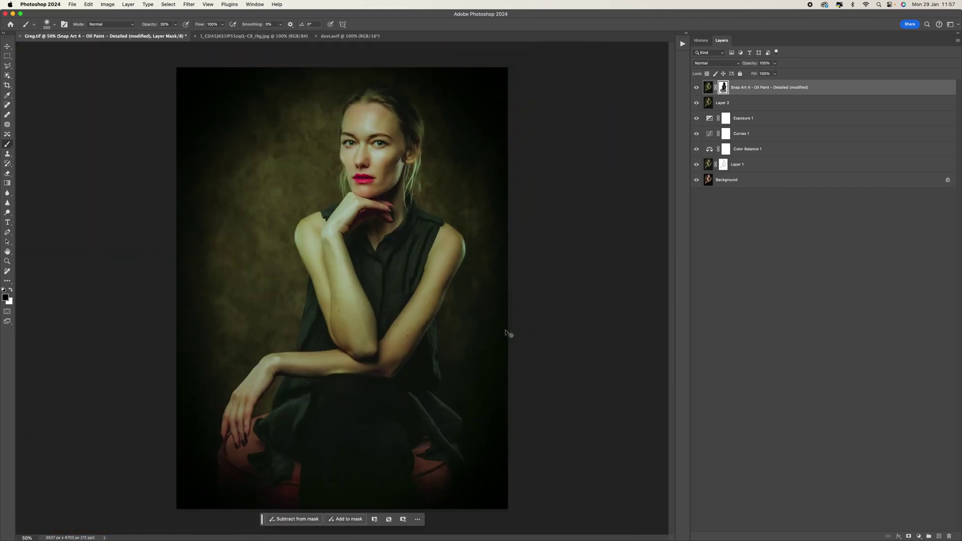
Copy the dust texture from dust.avif into the portrait document as a new layer above the Snap Art layer.
{"action": "left_click", "coordinate": [351, 36]}
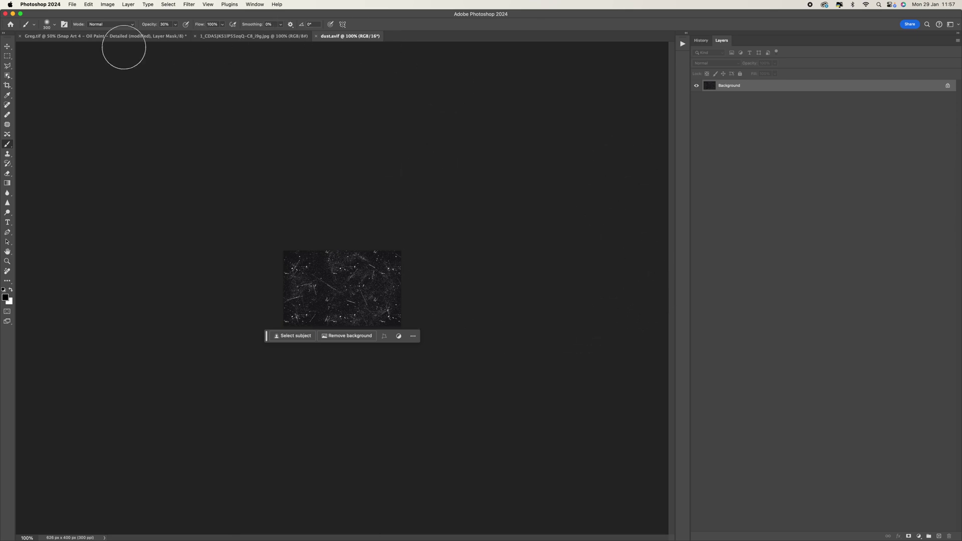
{"action": "left_click", "coordinate": [7, 47]}
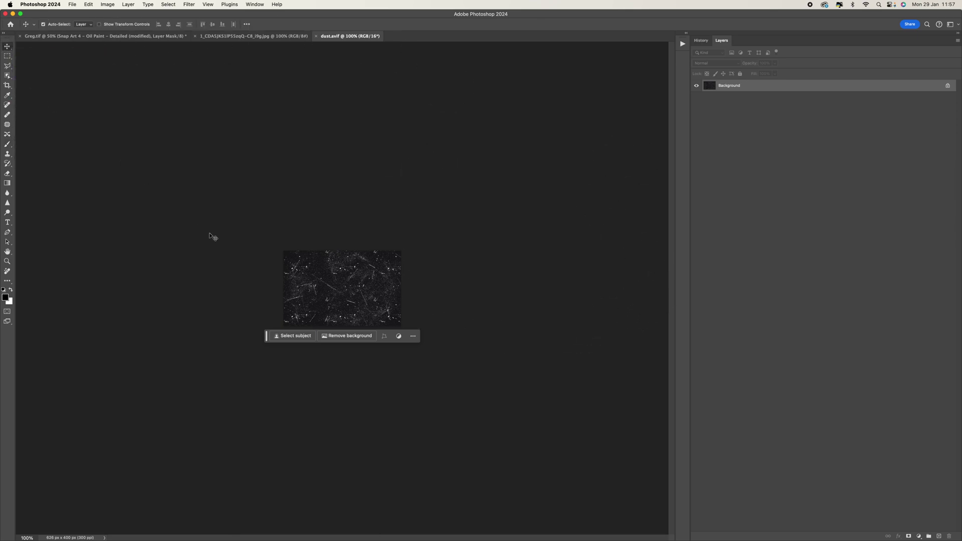
{"action": "left_click_drag", "start_coordinate": [370, 306], "coordinate": [65, 38]}
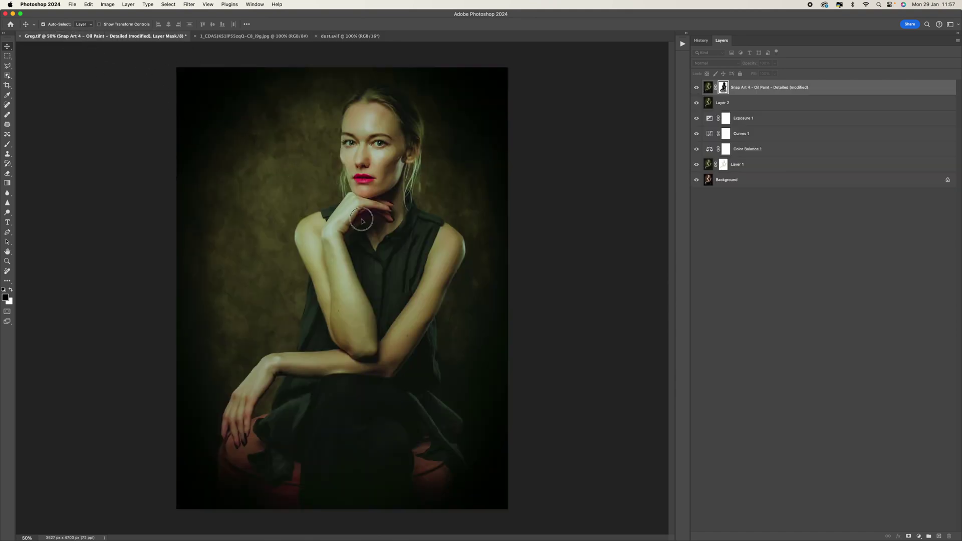
{"action": "left_click_drag", "start_coordinate": [361, 221], "coordinate": [370, 225]}
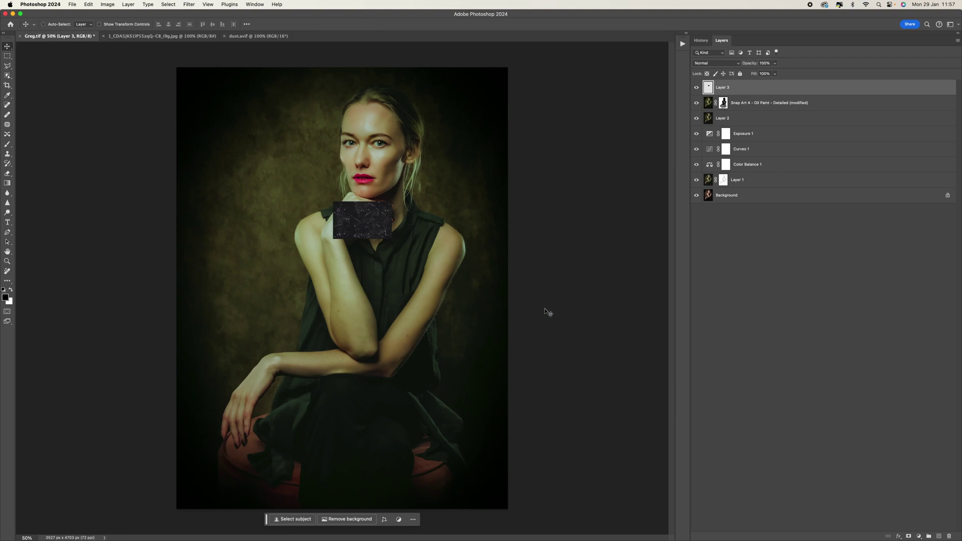
Rotate the dust texture about 90° counterclockwise with Free Transform and move it to the portrait's upper-left corner.
{"action": "key", "text": "super+t"}
{"action": "left_click_drag", "start_coordinate": [439, 215], "coordinate": [350, 160]}
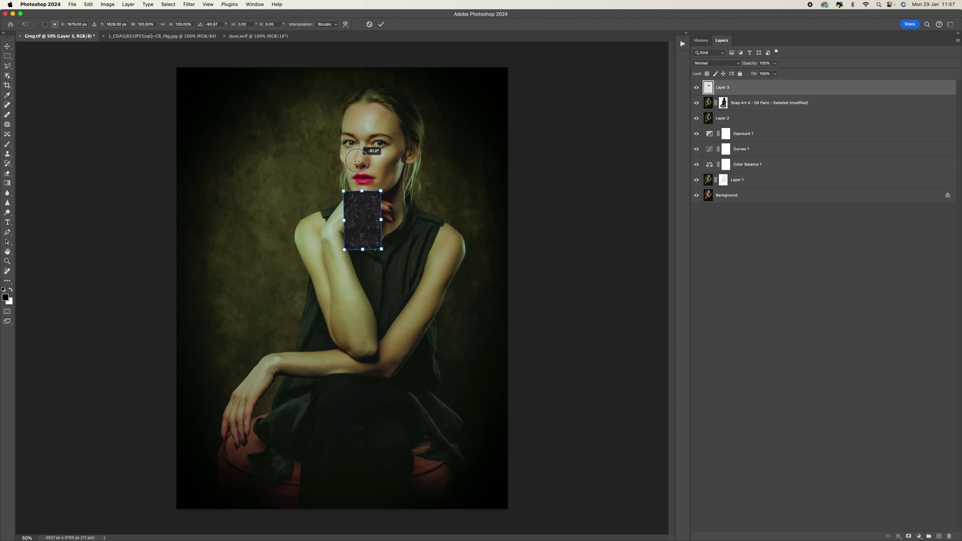
{"action": "left_click_drag", "start_coordinate": [358, 161], "coordinate": [358, 161]}
{"action": "left_click_drag", "start_coordinate": [365, 210], "coordinate": [197, 86]}
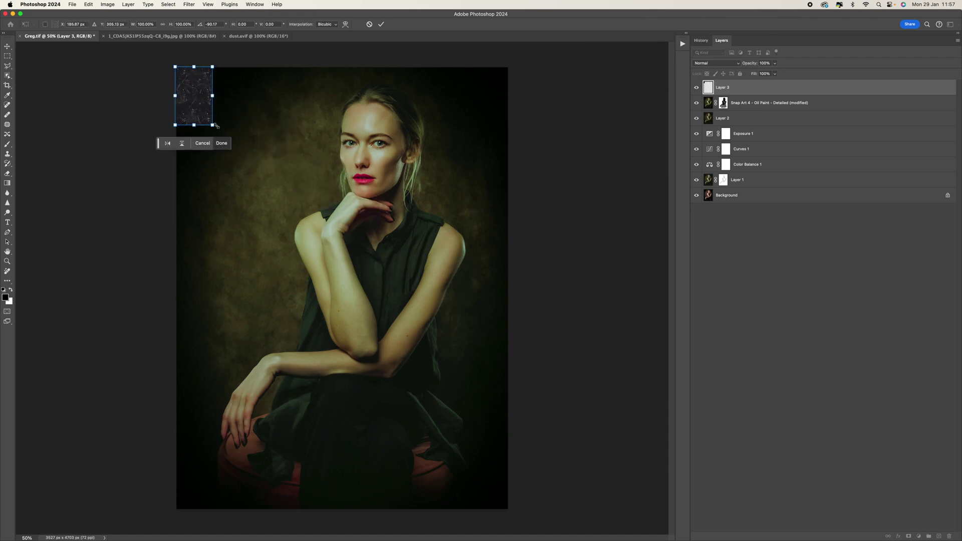
Enlarge the dust texture with Free Transform until it covers the whole portrait with a slight overlap, and apply the transform.
{"action": "left_click_drag", "start_coordinate": [213, 127], "coordinate": [604, 533]}
{"action": "left_click_drag", "start_coordinate": [416, 288], "coordinate": [413, 264]}
{"action": "left_click_drag", "start_coordinate": [511, 301], "coordinate": [514, 302]}
{"action": "left_click_drag", "start_coordinate": [173, 306], "coordinate": [170, 308]}
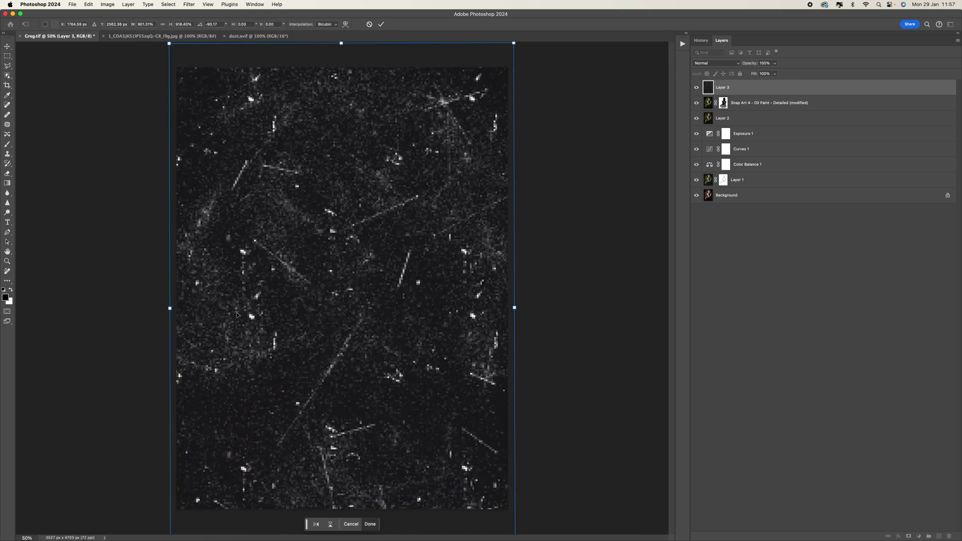
{"action": "key", "text": "super+minus"}
{"action": "left_click_drag", "start_coordinate": [341, 478], "coordinate": [341, 445]}
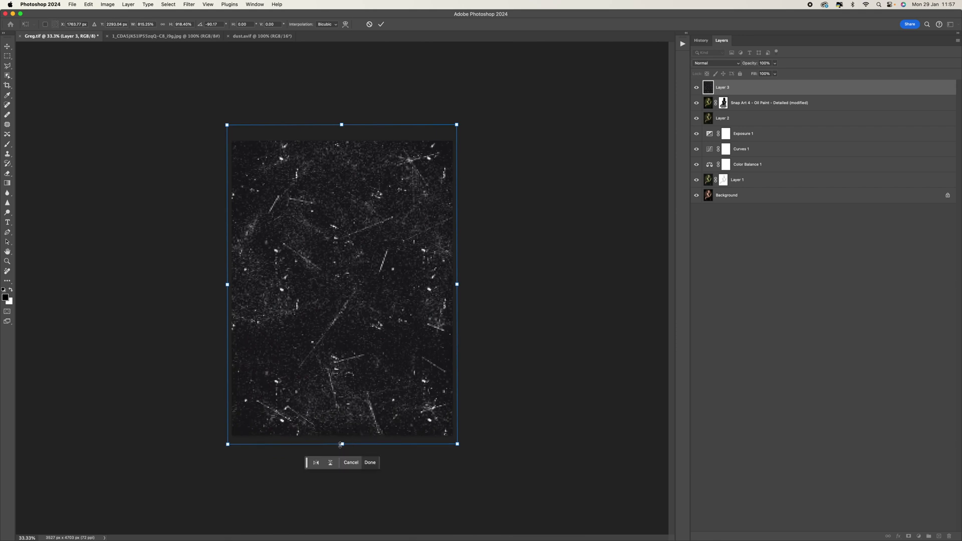
{"action": "key", "text": "Return"}
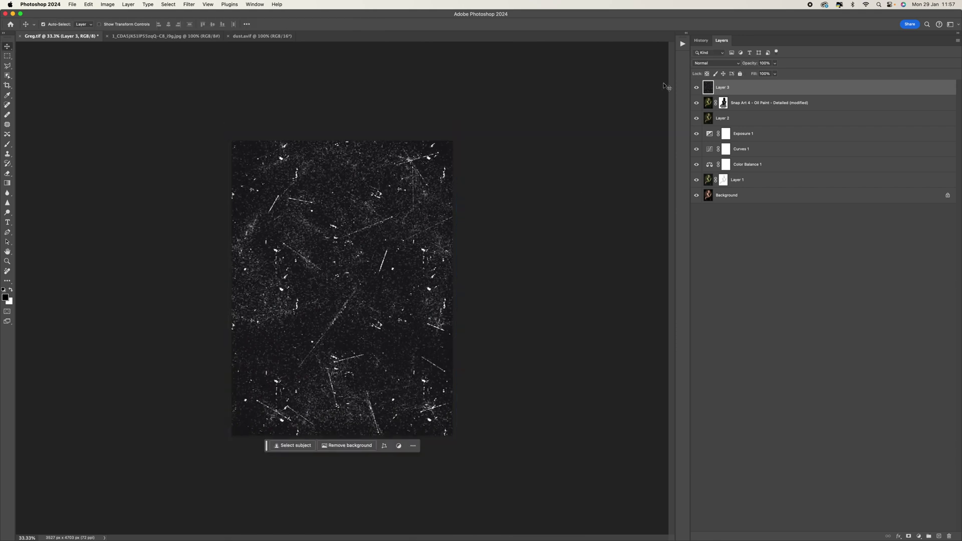
Set the dust layer's blend mode to Lighten and lower its opacity to 10%.
{"action": "left_click", "coordinate": [707, 65]}
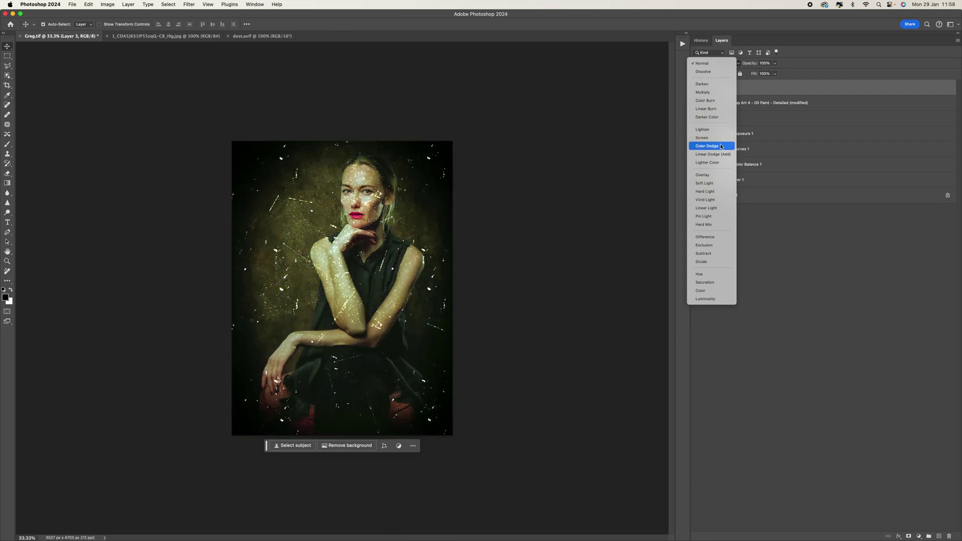
{"action": "key", "text": "super+equal"}
{"action": "key", "text": "super+equal"}
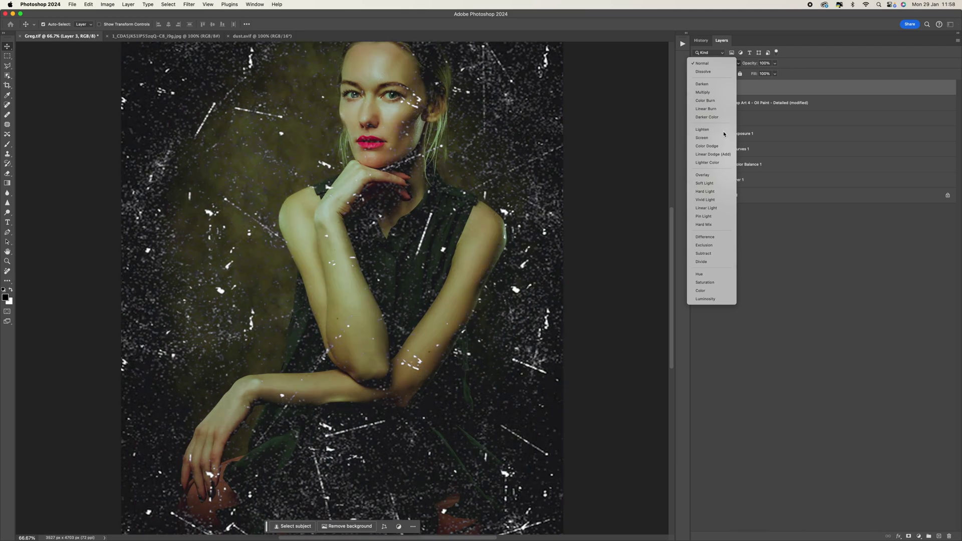
{"action": "left_click", "coordinate": [724, 133]}
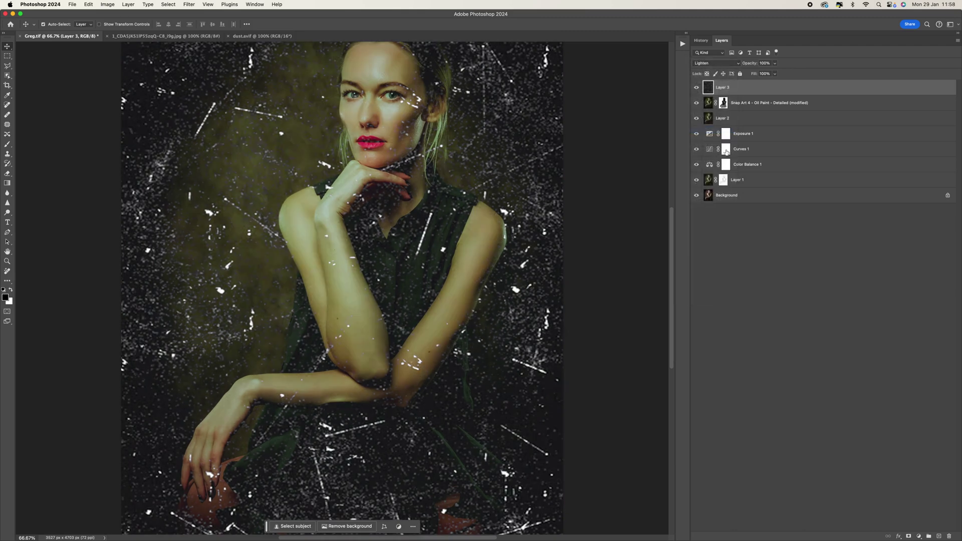
{"action": "key", "text": "super+minus"}
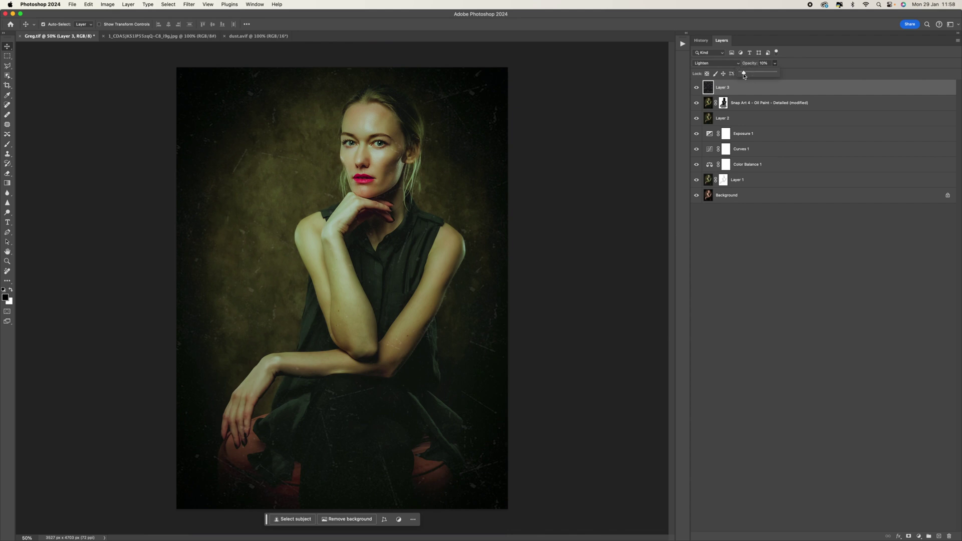
Add a layer mask to the dust layer and brush black over the woman's face, neck and hand.
{"action": "left_click", "coordinate": [910, 536]}
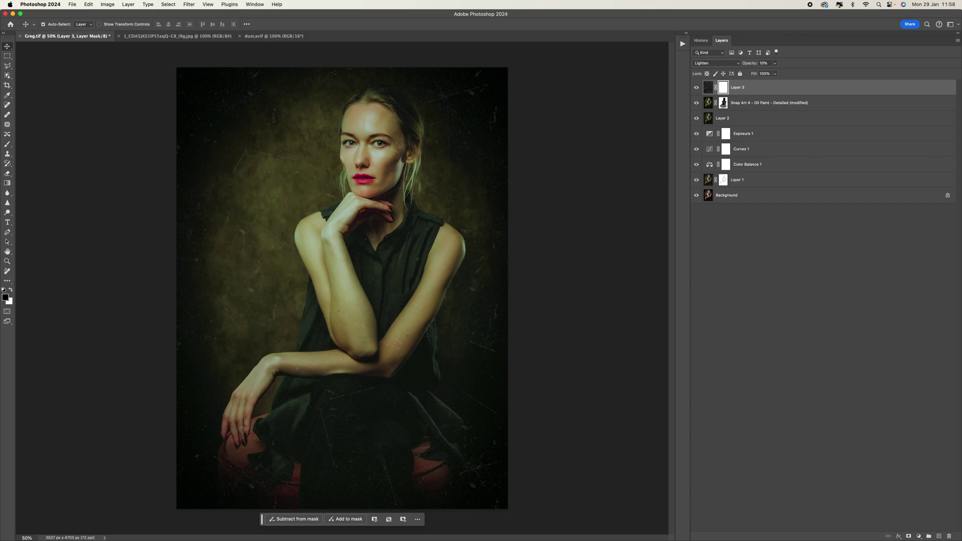
{"action": "left_click", "coordinate": [8, 145]}
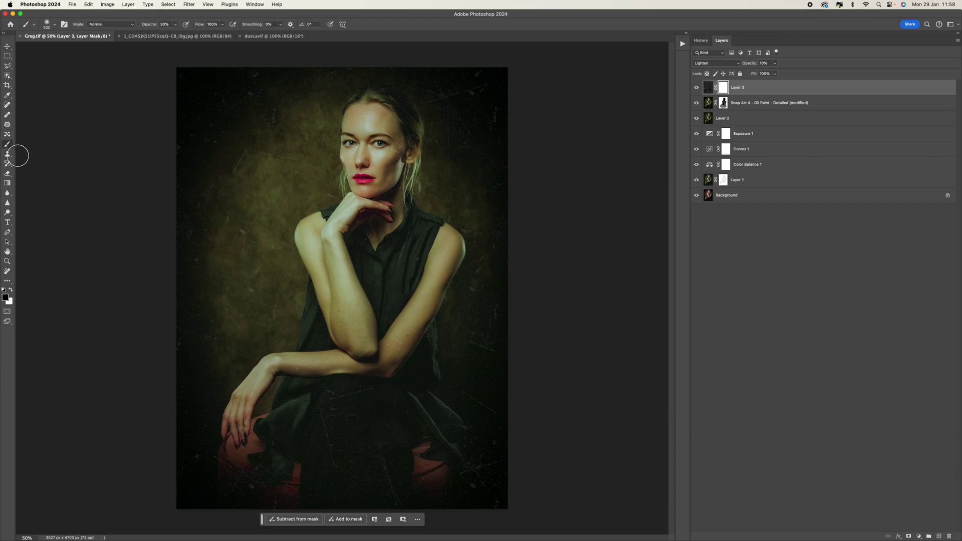
{"action": "scroll", "coordinate": [332, 180], "scroll_direction": "up", "scroll_amount": 5}
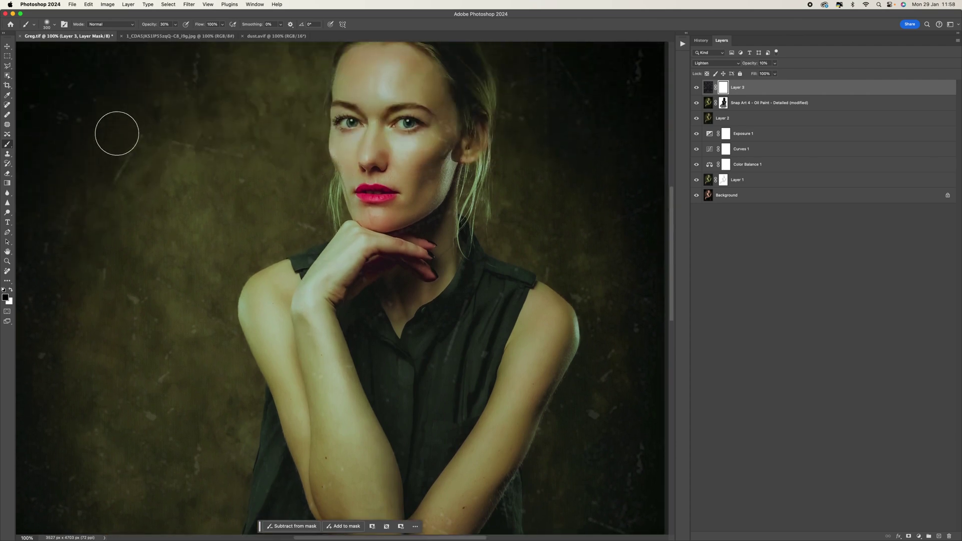
{"action": "scroll", "coordinate": [432, 144], "scroll_direction": "up", "scroll_amount": 3}
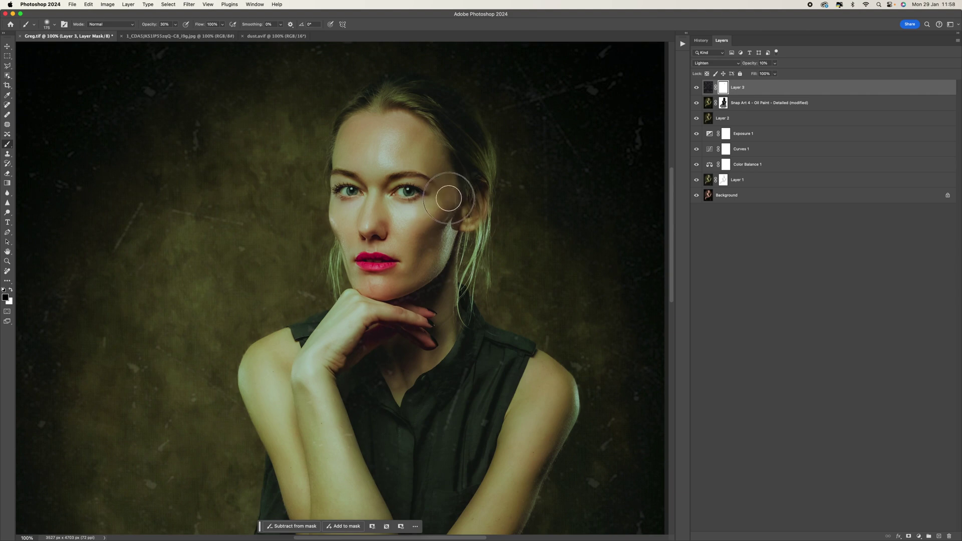
{"action": "left_click_drag", "start_coordinate": [448, 203], "coordinate": [436, 208]}
{"action": "mouse_move", "coordinate": [468, 290]}
{"action": "left_mouse_down"}
{"action": "mouse_move", "coordinate": [407, 300]}
{"action": "mouse_move", "coordinate": [426, 299]}
{"action": "mouse_move", "coordinate": [439, 283]}
{"action": "mouse_move", "coordinate": [439, 213]}
{"action": "mouse_move", "coordinate": [444, 189]}
{"action": "mouse_move", "coordinate": [451, 195]}
{"action": "mouse_move", "coordinate": [437, 154]}
{"action": "mouse_move", "coordinate": [396, 135]}
{"action": "mouse_move", "coordinate": [361, 253]}
{"action": "left_mouse_up"}
{"action": "mouse_move", "coordinate": [336, 334]}
{"action": "left_mouse_down"}
{"action": "mouse_move", "coordinate": [350, 350]}
{"action": "mouse_move", "coordinate": [408, 370]}
{"action": "mouse_move", "coordinate": [404, 361]}
{"action": "left_mouse_up"}
Mask the dust off both arms and the blouse with the black brush at 98% opacity.
{"action": "scroll", "coordinate": [405, 357], "scroll_direction": "down", "scroll_amount": 5}
{"action": "scroll", "coordinate": [406, 357], "scroll_direction": "down", "scroll_amount": 1}
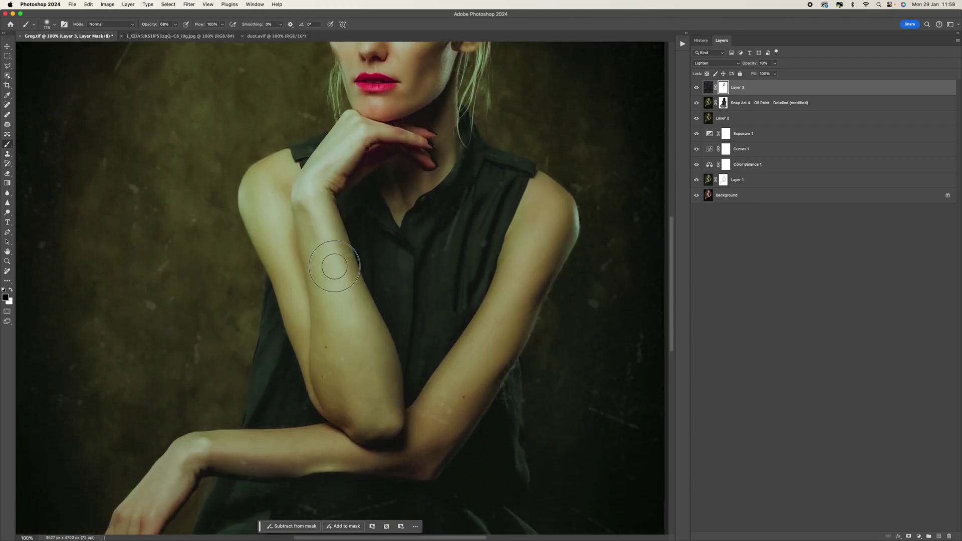
{"action": "mouse_move", "coordinate": [333, 320]}
{"action": "left_mouse_down"}
{"action": "mouse_move", "coordinate": [311, 215]}
{"action": "mouse_move", "coordinate": [341, 414]}
{"action": "mouse_move", "coordinate": [326, 351]}
{"action": "mouse_move", "coordinate": [440, 408]}
{"action": "mouse_move", "coordinate": [462, 397]}
{"action": "mouse_move", "coordinate": [537, 211]}
{"action": "mouse_move", "coordinate": [509, 294]}
{"action": "mouse_move", "coordinate": [266, 420]}
{"action": "mouse_move", "coordinate": [281, 466]}
{"action": "mouse_move", "coordinate": [236, 465]}
{"action": "mouse_move", "coordinate": [295, 463]}
{"action": "left_mouse_up"}
{"action": "scroll", "coordinate": [294, 463], "scroll_direction": "down", "scroll_amount": 5}
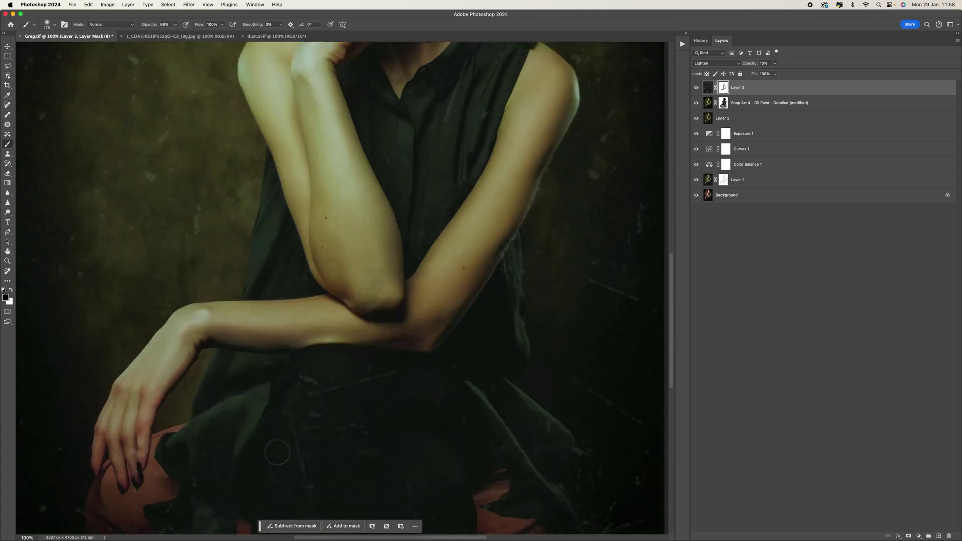
{"action": "scroll", "coordinate": [318, 292], "scroll_direction": "up", "scroll_amount": 4}
{"action": "scroll", "coordinate": [318, 292], "scroll_direction": "up", "scroll_amount": 5}
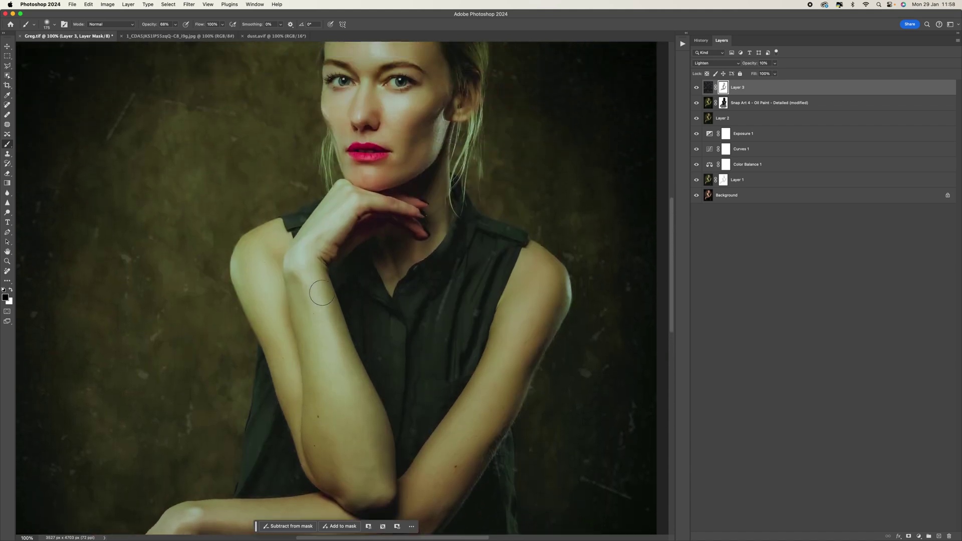
{"action": "mouse_move", "coordinate": [506, 279]}
{"action": "left_mouse_down"}
{"action": "mouse_move", "coordinate": [466, 345]}
{"action": "mouse_move", "coordinate": [462, 401]}
{"action": "mouse_move", "coordinate": [480, 354]}
{"action": "mouse_move", "coordinate": [464, 364]}
{"action": "mouse_move", "coordinate": [441, 354]}
{"action": "mouse_move", "coordinate": [377, 405]}
{"action": "mouse_move", "coordinate": [383, 366]}
{"action": "mouse_move", "coordinate": [359, 334]}
{"action": "mouse_move", "coordinate": [383, 374]}
{"action": "mouse_move", "coordinate": [419, 306]}
{"action": "mouse_move", "coordinate": [415, 326]}
{"action": "mouse_move", "coordinate": [492, 280]}
{"action": "mouse_move", "coordinate": [452, 303]}
{"action": "mouse_move", "coordinate": [468, 299]}
{"action": "mouse_move", "coordinate": [472, 284]}
{"action": "mouse_move", "coordinate": [480, 299]}
{"action": "mouse_move", "coordinate": [395, 463]}
{"action": "mouse_move", "coordinate": [415, 473]}
{"action": "left_mouse_up"}
Enlarge the brush to 300 px and mask the dust off the skirt and the seat at the base.
{"action": "key", "text": "bracketright"}
{"action": "key", "text": "bracketright"}
{"action": "key", "text": "bracketright"}
{"action": "scroll", "coordinate": [423, 467], "scroll_direction": "down", "scroll_amount": 5}
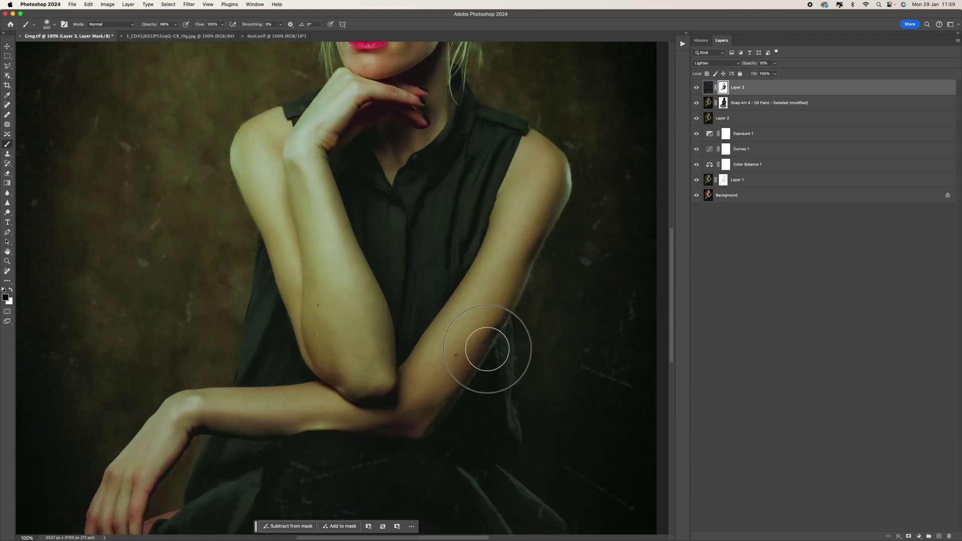
{"action": "scroll", "coordinate": [488, 401], "scroll_direction": "down", "scroll_amount": 5}
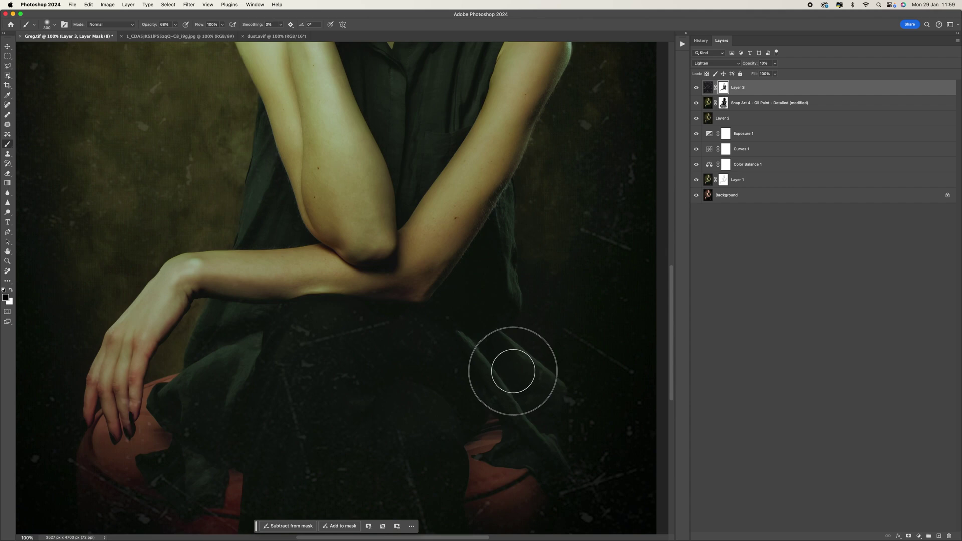
{"action": "mouse_move", "coordinate": [419, 343]}
{"action": "left_mouse_down"}
{"action": "mouse_move", "coordinate": [419, 322]}
{"action": "mouse_move", "coordinate": [361, 329]}
{"action": "mouse_move", "coordinate": [354, 307]}
{"action": "mouse_move", "coordinate": [271, 309]}
{"action": "left_mouse_up"}
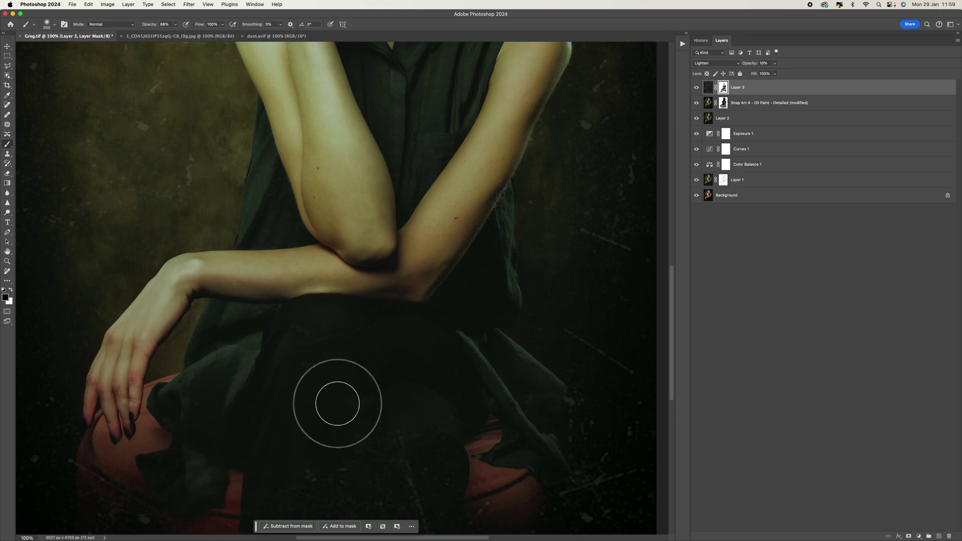
{"action": "scroll", "coordinate": [323, 441], "scroll_direction": "down", "scroll_amount": 5}
{"action": "mouse_move", "coordinate": [328, 365]}
{"action": "left_mouse_down"}
{"action": "mouse_move", "coordinate": [307, 385]}
{"action": "mouse_move", "coordinate": [277, 420]}
{"action": "mouse_move", "coordinate": [274, 342]}
{"action": "mouse_move", "coordinate": [365, 276]}
{"action": "mouse_move", "coordinate": [432, 323]}
{"action": "mouse_move", "coordinate": [449, 309]}
{"action": "mouse_move", "coordinate": [457, 345]}
{"action": "mouse_move", "coordinate": [423, 369]}
{"action": "mouse_move", "coordinate": [405, 334]}
{"action": "mouse_move", "coordinate": [411, 263]}
{"action": "mouse_move", "coordinate": [357, 239]}
{"action": "mouse_move", "coordinate": [342, 185]}
{"action": "mouse_move", "coordinate": [287, 179]}
{"action": "mouse_move", "coordinate": [329, 190]}
{"action": "mouse_move", "coordinate": [360, 149]}
{"action": "mouse_move", "coordinate": [359, 233]}
{"action": "mouse_move", "coordinate": [332, 285]}
{"action": "mouse_move", "coordinate": [446, 313]}
{"action": "mouse_move", "coordinate": [423, 320]}
{"action": "mouse_move", "coordinate": [424, 373]}
{"action": "mouse_move", "coordinate": [440, 398]}
{"action": "mouse_move", "coordinate": [426, 366]}
{"action": "mouse_move", "coordinate": [445, 248]}
{"action": "mouse_move", "coordinate": [507, 232]}
{"action": "mouse_move", "coordinate": [544, 250]}
{"action": "mouse_move", "coordinate": [532, 292]}
{"action": "mouse_move", "coordinate": [560, 321]}
{"action": "mouse_move", "coordinate": [526, 282]}
{"action": "mouse_move", "coordinate": [423, 267]}
{"action": "mouse_move", "coordinate": [367, 287]}
{"action": "mouse_move", "coordinate": [419, 369]}
{"action": "mouse_move", "coordinate": [551, 322]}
{"action": "mouse_move", "coordinate": [458, 368]}
{"action": "mouse_move", "coordinate": [151, 388]}
{"action": "mouse_move", "coordinate": [131, 386]}
{"action": "mouse_move", "coordinate": [148, 372]}
{"action": "mouse_move", "coordinate": [86, 265]}
{"action": "mouse_move", "coordinate": [217, 395]}
{"action": "mouse_move", "coordinate": [264, 386]}
{"action": "mouse_move", "coordinate": [205, 360]}
{"action": "mouse_move", "coordinate": [151, 358]}
{"action": "mouse_move", "coordinate": [239, 393]}
{"action": "mouse_move", "coordinate": [565, 353]}
{"action": "mouse_move", "coordinate": [513, 373]}
{"action": "mouse_move", "coordinate": [576, 361]}
{"action": "left_mouse_up"}
Touch up the dust mask along the blouse's edge and around the hair with a 200 px brush.
{"action": "scroll", "coordinate": [381, 120], "scroll_direction": "up", "scroll_amount": 10}
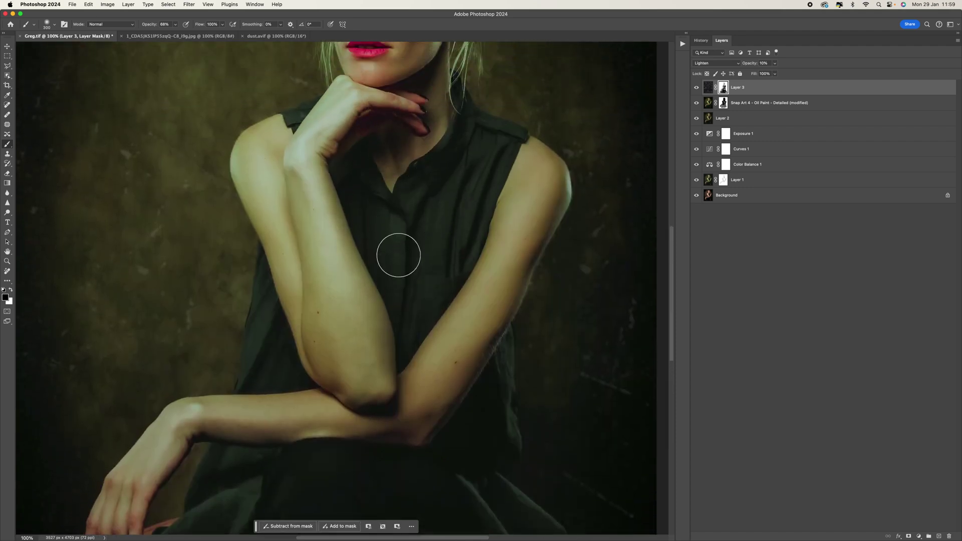
{"action": "scroll", "coordinate": [398, 258], "scroll_direction": "up", "scroll_amount": 5}
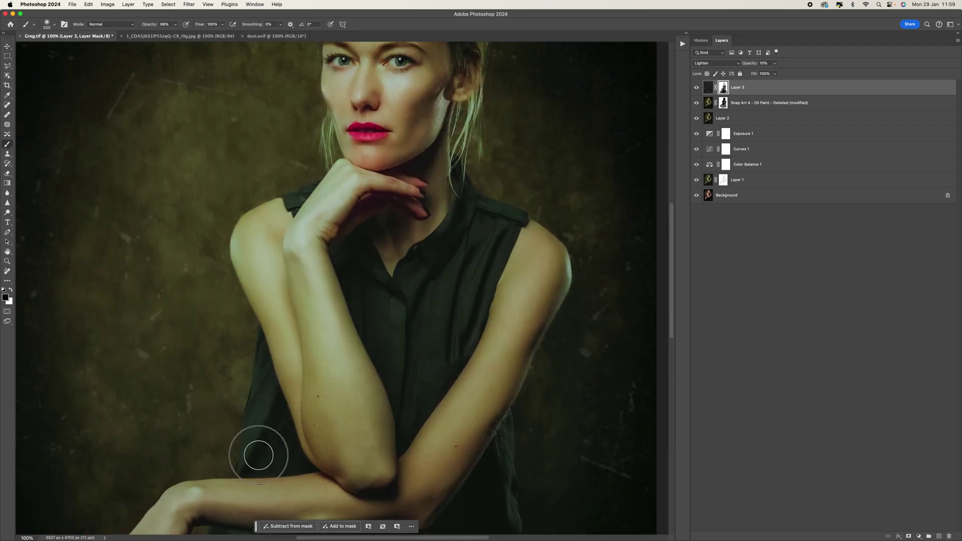
{"action": "key", "text": "bracketleft"}
{"action": "scroll", "coordinate": [379, 265], "scroll_direction": "up", "scroll_amount": 8}
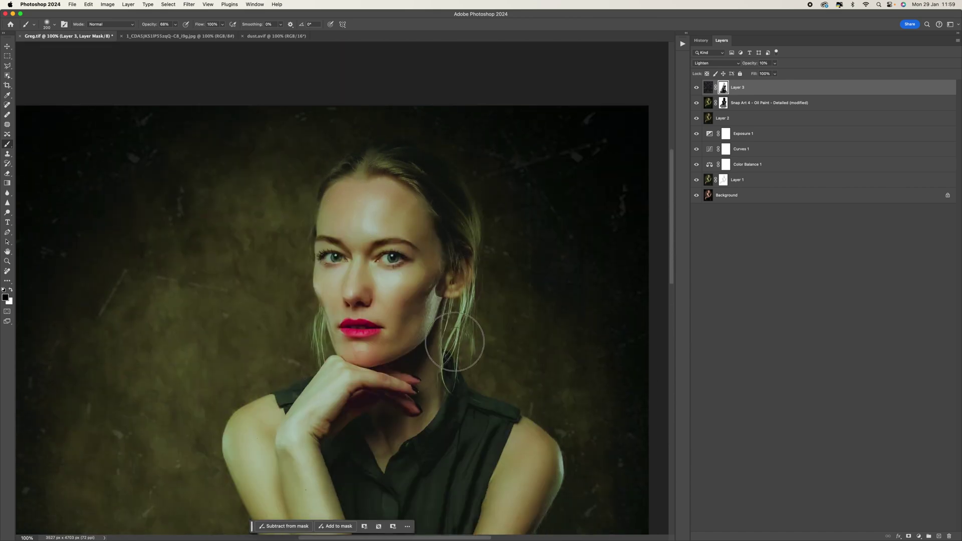
Compare the whole portrait with and without the masked dust layer.
{"action": "key", "text": "super+minus"}
{"action": "key", "text": "super+minus"}
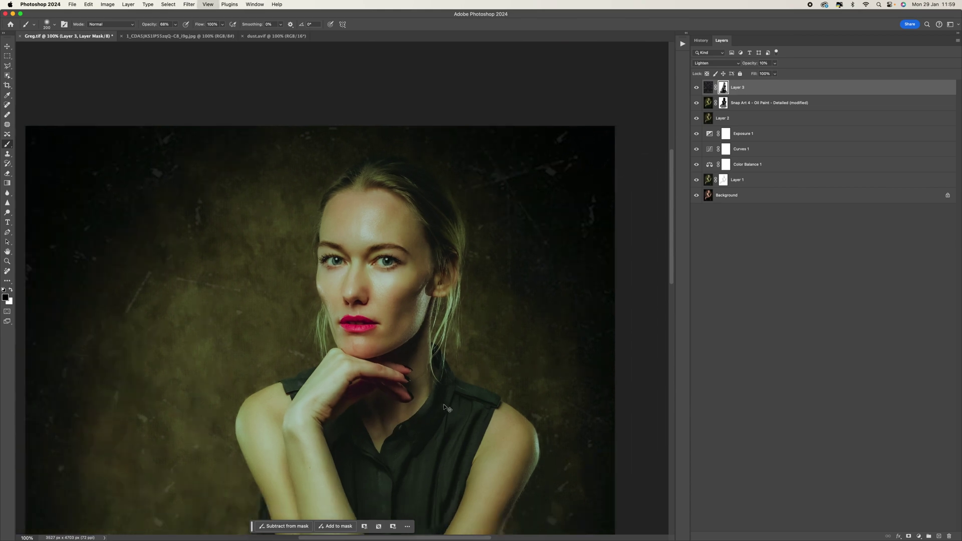
{"action": "left_click", "coordinate": [696, 88]}
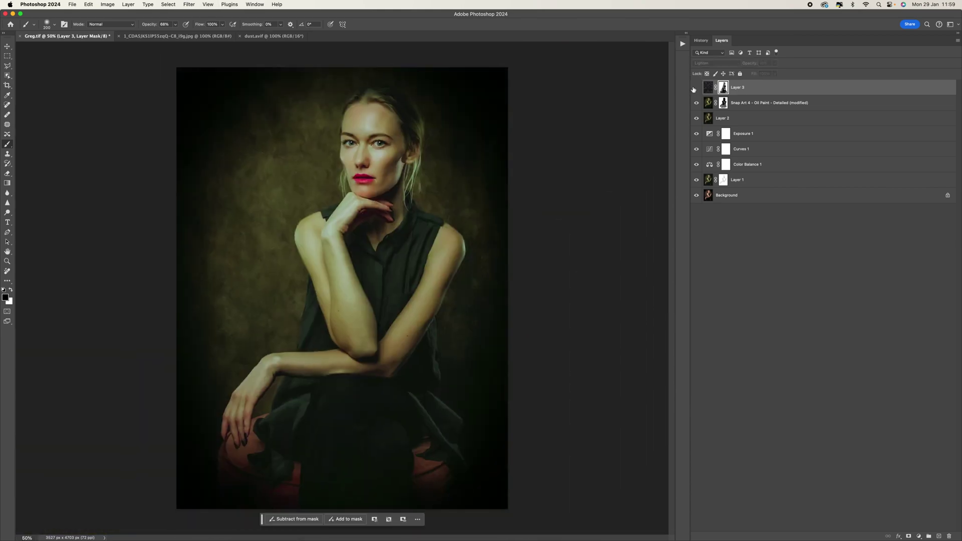
{"action": "left_click", "coordinate": [696, 87]}
{"action": "left_click", "coordinate": [696, 88]}
{"action": "left_click", "coordinate": [696, 88]}
{"action": "left_click", "coordinate": [696, 88]}
{"action": "left_click", "coordinate": [695, 87]}
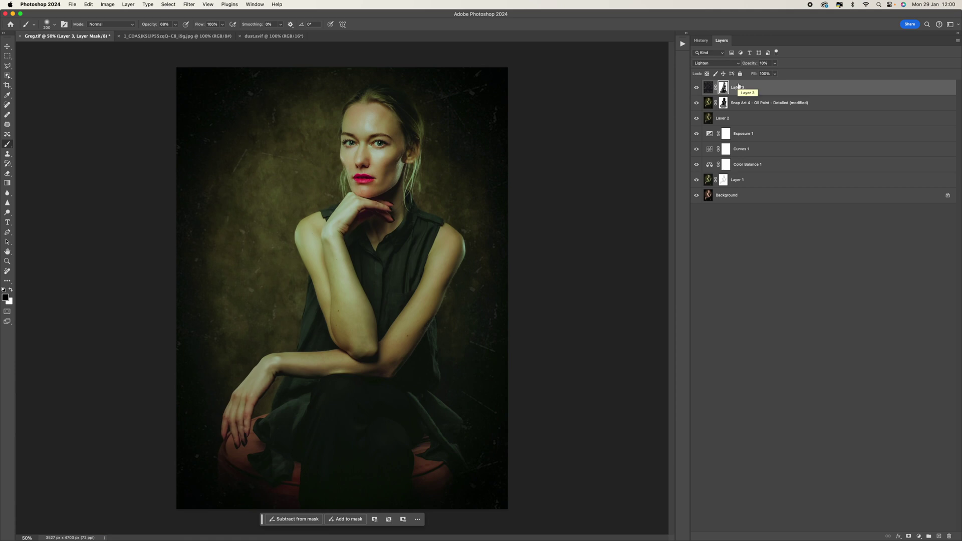
Stamp all visible layers into a new top layer and rotate the crop by about -0.5°, filling the corners with Generative Expand.
{"action": "key", "text": "super+alt+shift+e"}
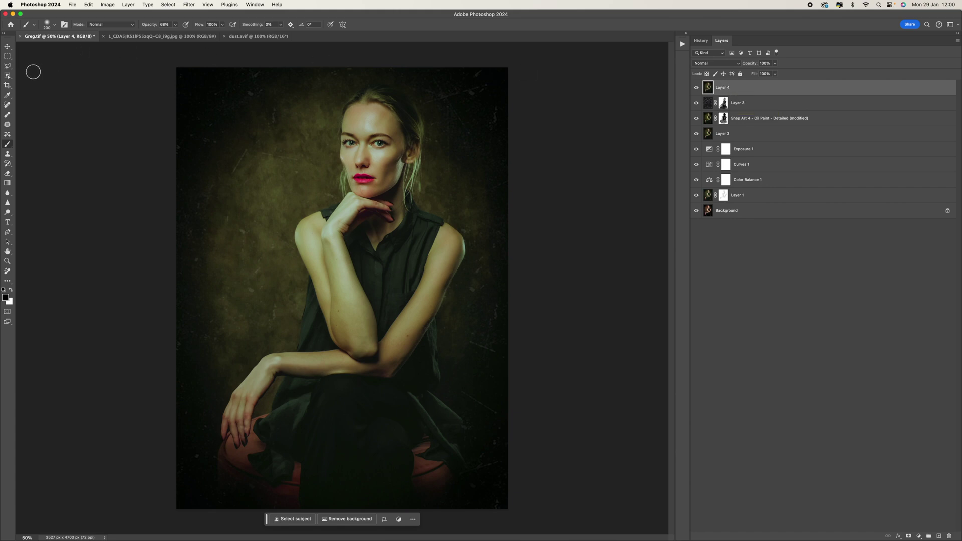
{"action": "left_click", "coordinate": [7, 85]}
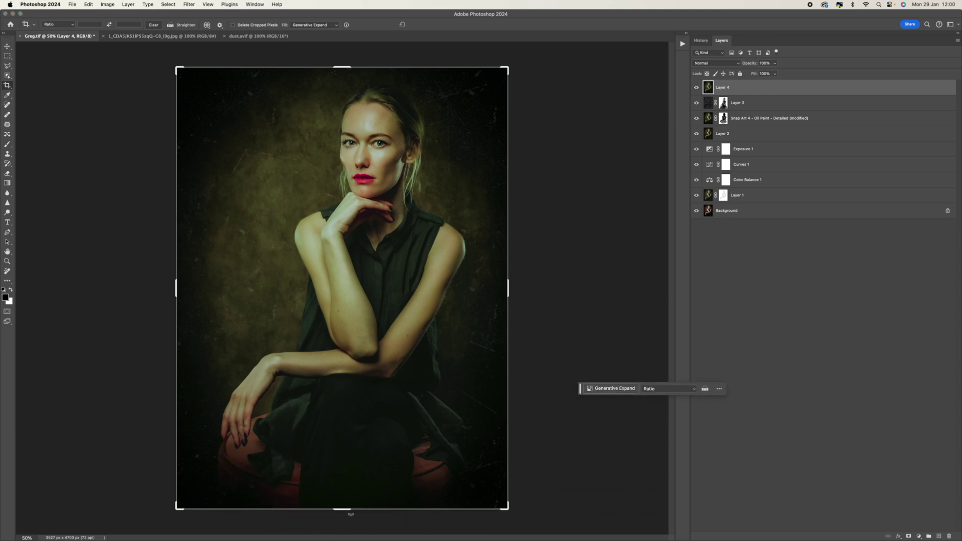
{"action": "left_click_drag", "start_coordinate": [347, 516], "coordinate": [349, 518]}
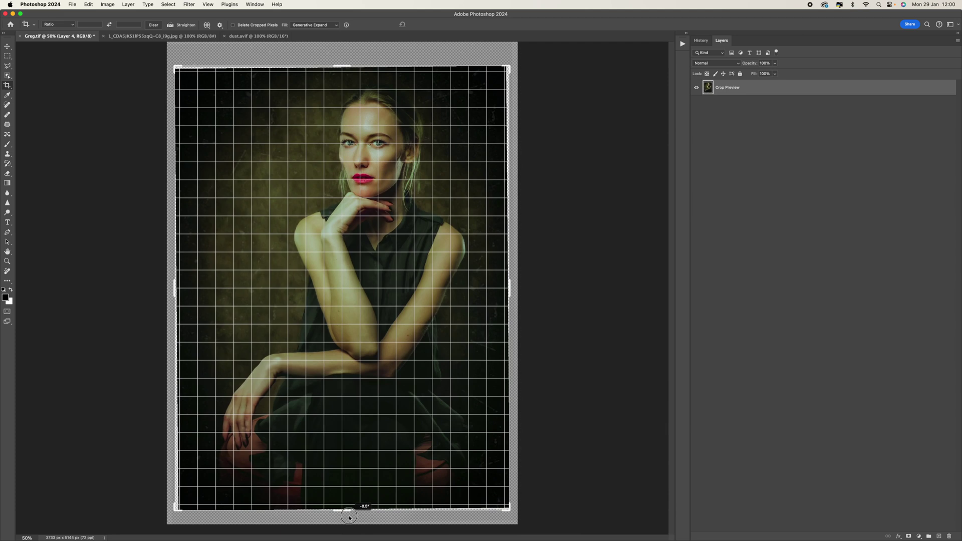
{"action": "left_click_drag", "start_coordinate": [349, 517], "coordinate": [349, 518]}
{"action": "left_click", "coordinate": [332, 25]}
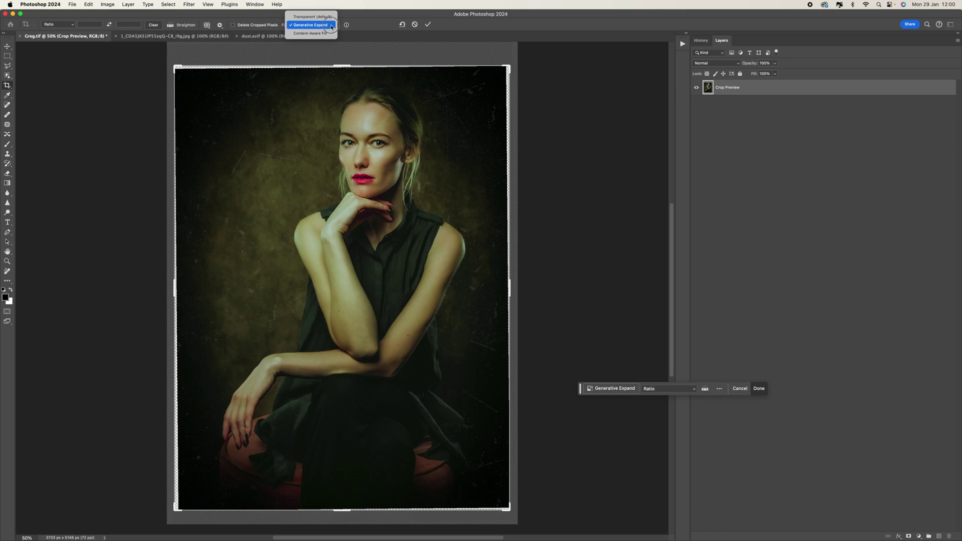
{"action": "left_click", "coordinate": [332, 26]}
{"action": "left_click", "coordinate": [429, 24]}
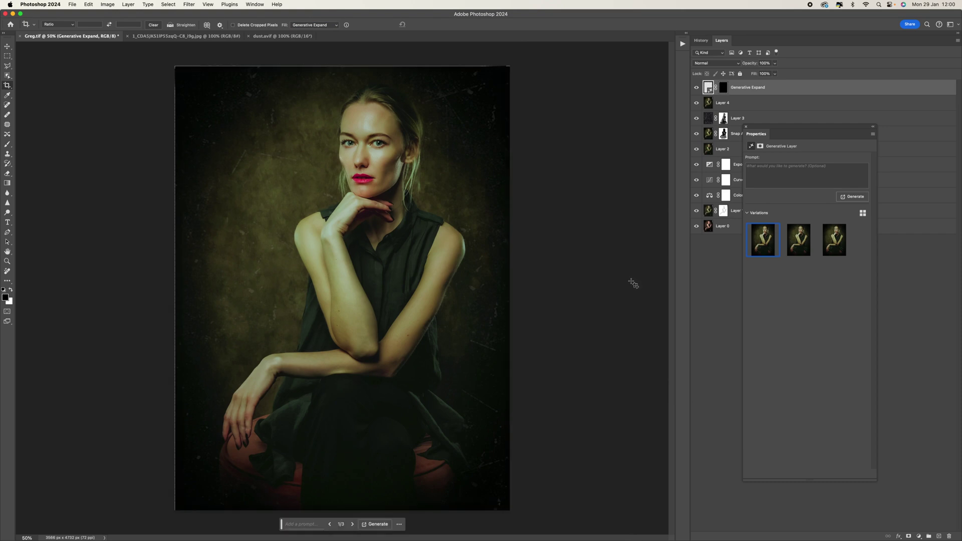
Check the generated variations and crop the straightened picture slightly tighter to trim thin strips off its edges.
{"action": "left_click", "coordinate": [803, 249]}
{"action": "left_click", "coordinate": [834, 241]}
{"action": "left_click", "coordinate": [8, 86]}
{"action": "left_click", "coordinate": [345, 73]}
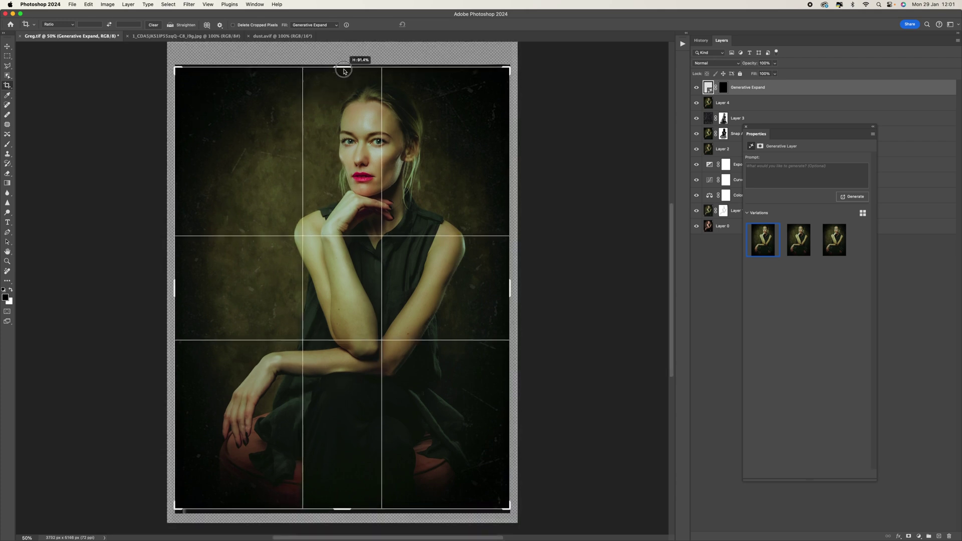
{"action": "left_click", "coordinate": [176, 288]}
{"action": "left_click_drag", "start_coordinate": [177, 288], "coordinate": [187, 280]}
{"action": "left_click_drag", "start_coordinate": [511, 294], "coordinate": [509, 293]}
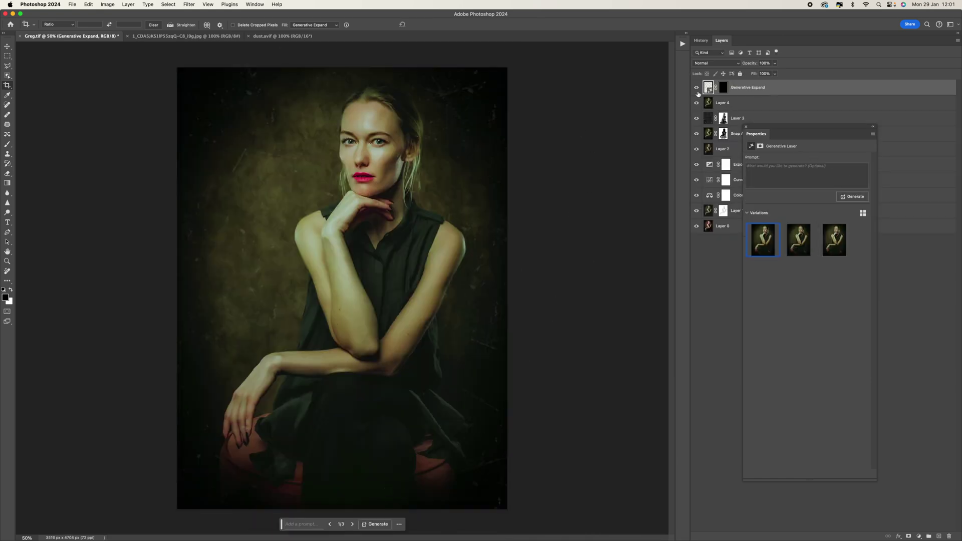
Compare the picture with and without the Generative Expand layer and the merged layer, examining the image edges.
{"action": "left_click", "coordinate": [697, 89]}
{"action": "left_click", "coordinate": [697, 90]}
{"action": "left_click", "coordinate": [698, 90]}
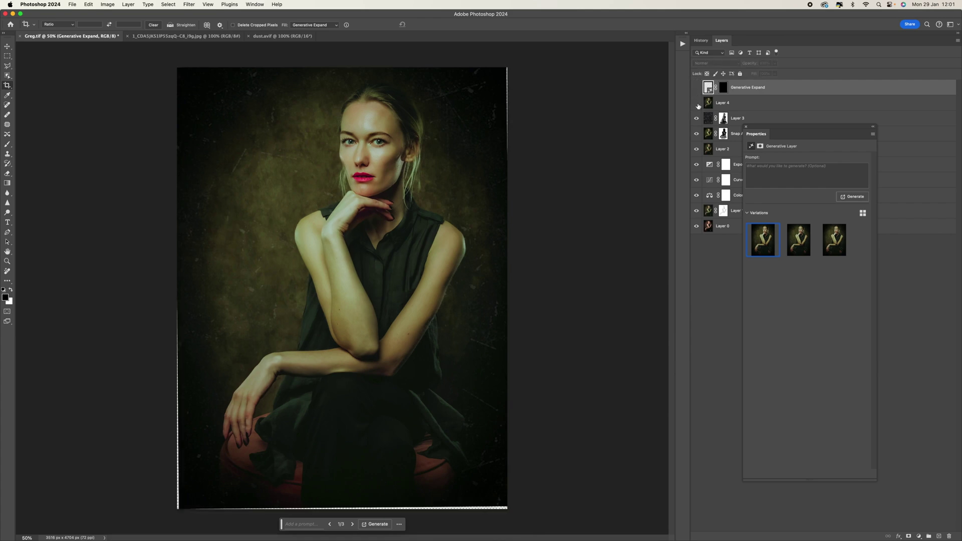
{"action": "left_click", "coordinate": [697, 103]}
{"action": "left_click", "coordinate": [697, 89]}
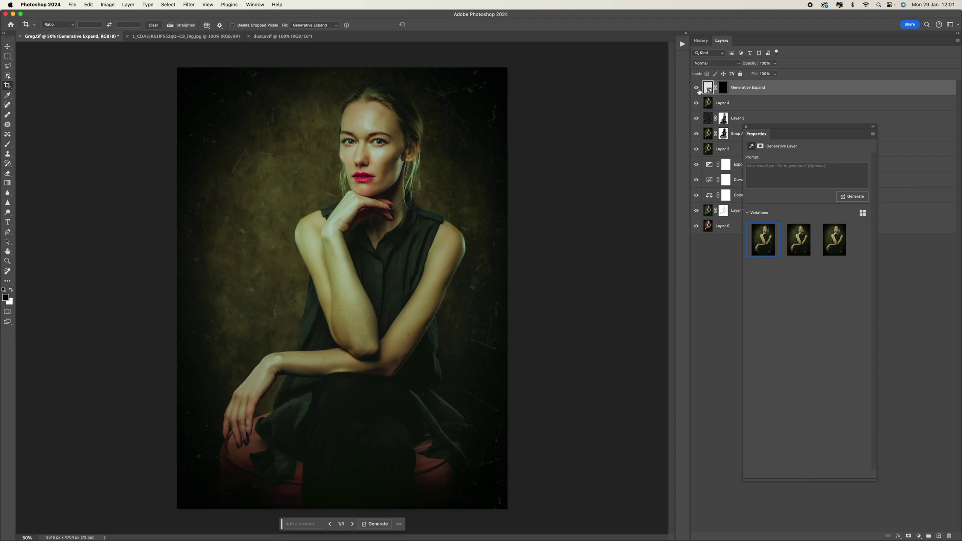
Add a Color Lookup adjustment layer above the Generative Expand layer.
{"action": "left_click", "coordinate": [746, 128]}
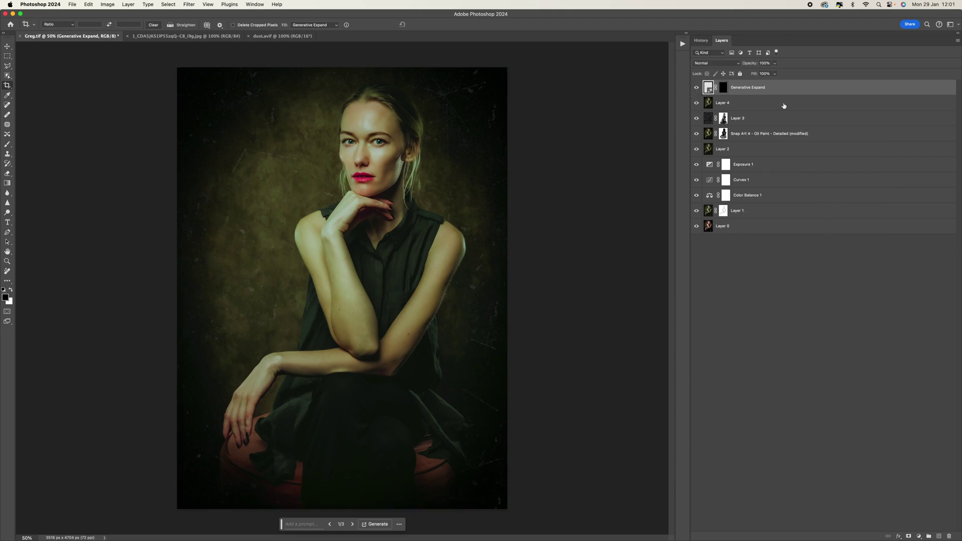
{"action": "left_click", "coordinate": [921, 536]}
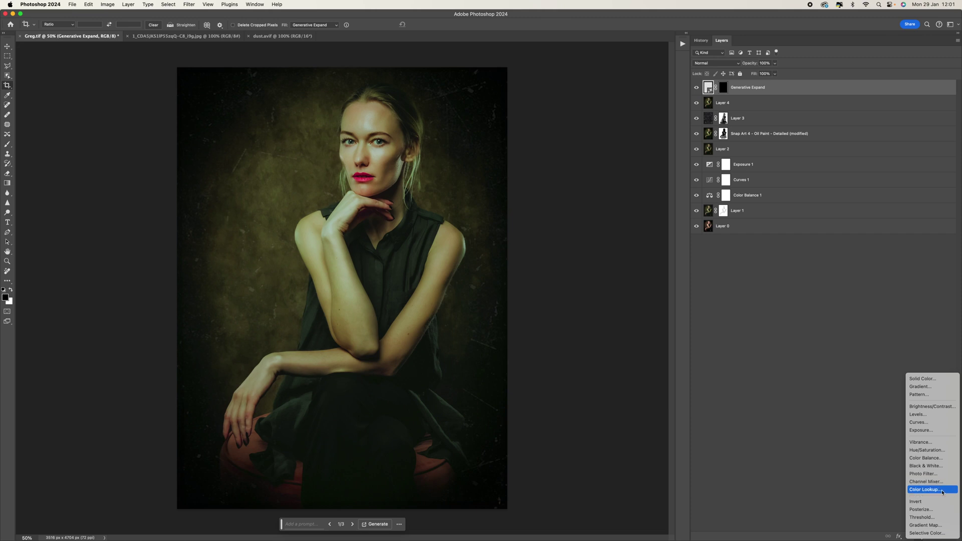
{"action": "left_click", "coordinate": [924, 490]}
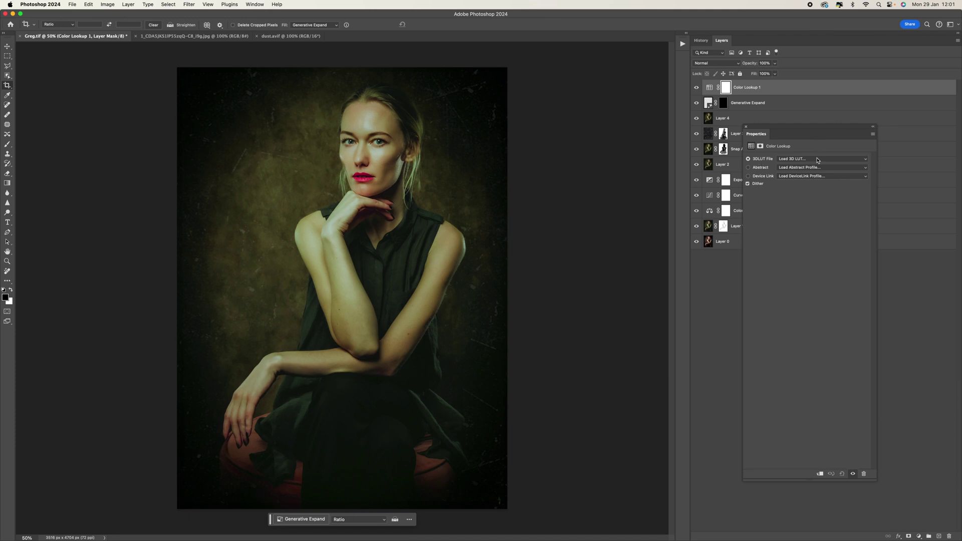
Load the TensionGreen.3DL 3D LUT into the Color Lookup adjustment layer and close its properties.
{"action": "left_click", "coordinate": [818, 159]}
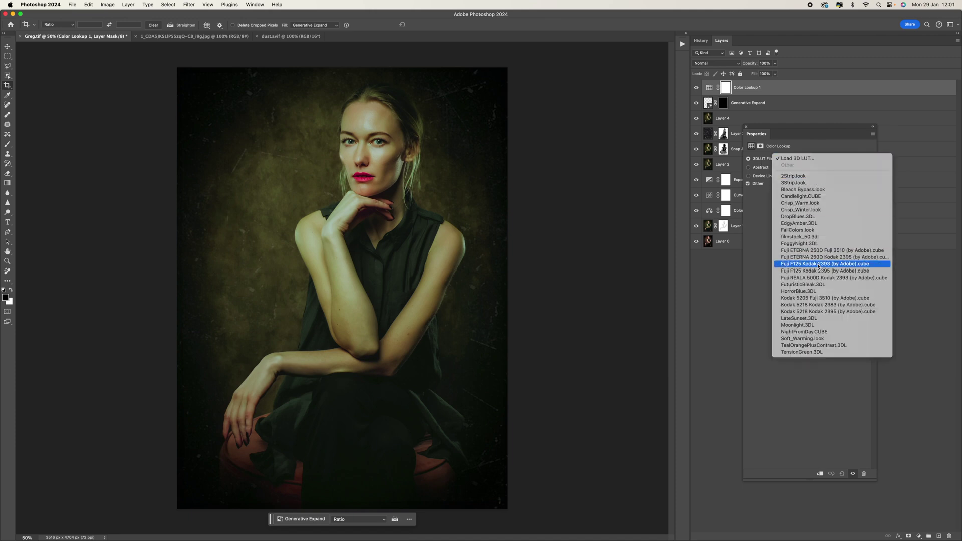
{"action": "left_click", "coordinate": [834, 353]}
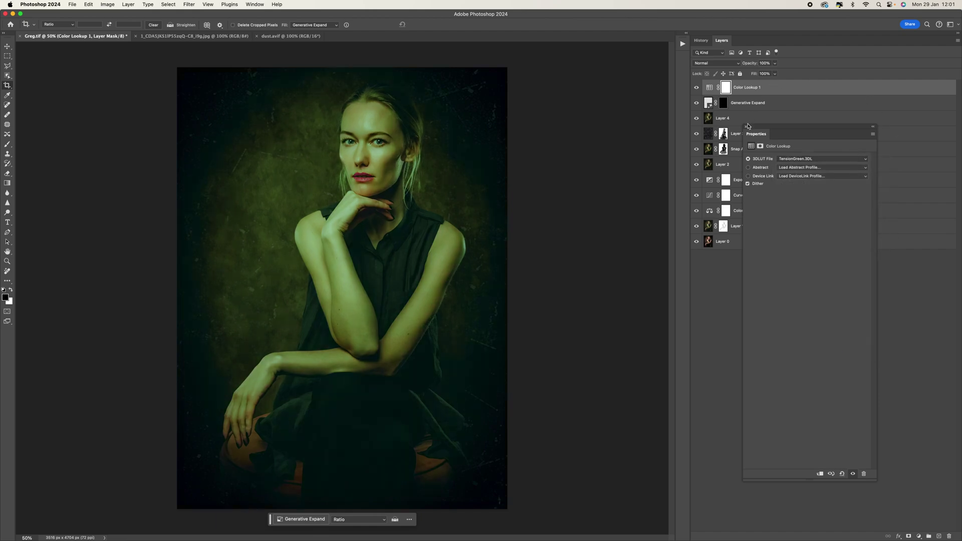
{"action": "left_click", "coordinate": [747, 127]}
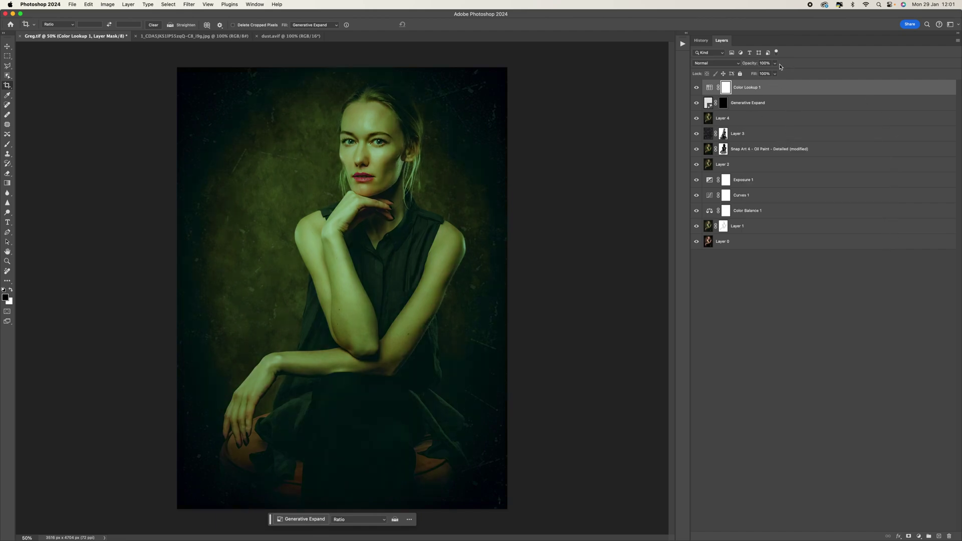
Reduce the Color Lookup layer's opacity to 14% and deselect the layer.
{"action": "left_click", "coordinate": [775, 64]}
{"action": "mouse_move", "coordinate": [752, 75]}
{"action": "left_mouse_down"}
{"action": "mouse_move", "coordinate": [738, 75]}
{"action": "mouse_move", "coordinate": [789, 75]}
{"action": "mouse_move", "coordinate": [740, 76]}
{"action": "left_mouse_up"}
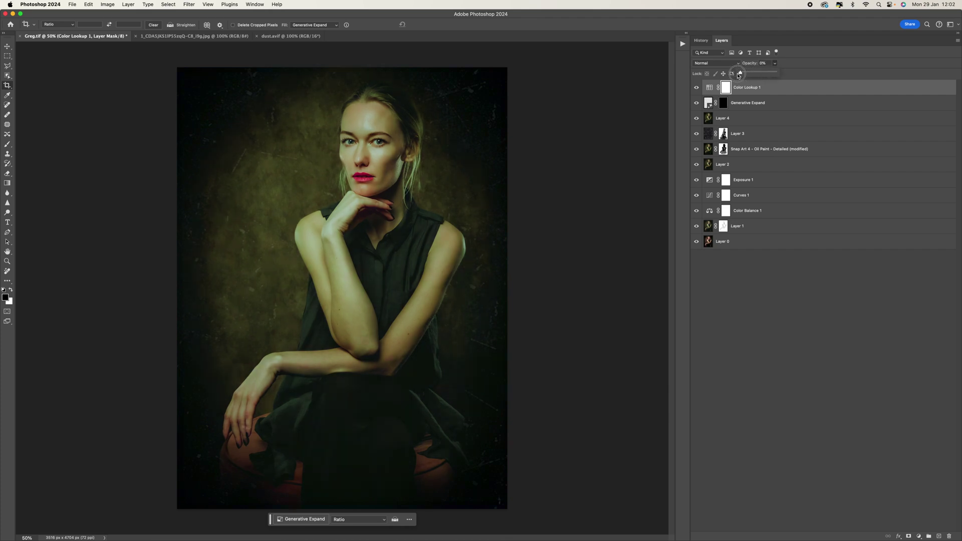
{"action": "left_click_drag", "start_coordinate": [741, 75], "coordinate": [747, 76]}
{"action": "mouse_move", "coordinate": [749, 76]}
{"action": "left_mouse_down"}
{"action": "mouse_move", "coordinate": [733, 76]}
{"action": "mouse_move", "coordinate": [757, 76]}
{"action": "left_mouse_up"}
{"action": "left_click_drag", "start_coordinate": [757, 76], "coordinate": [747, 75]}
{"action": "left_click_drag", "start_coordinate": [747, 75], "coordinate": [746, 75]}
{"action": "left_click", "coordinate": [794, 287]}
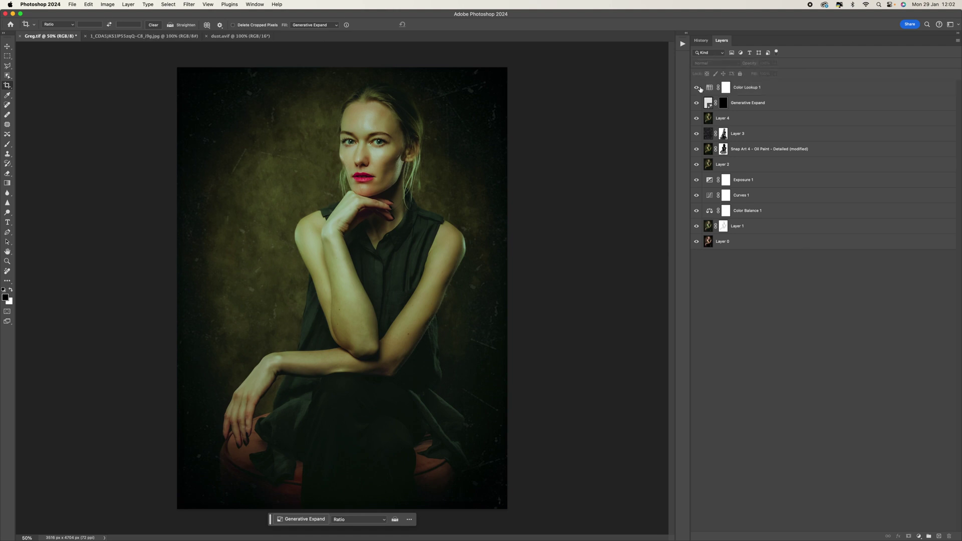
Compare the portrait with and without the Color Lookup layer, examining the face and skin tones up close.
{"action": "left_click", "coordinate": [697, 88]}
{"action": "left_click", "coordinate": [697, 88]}
{"action": "left_click", "coordinate": [697, 87]}
{"action": "left_click", "coordinate": [696, 88]}
{"action": "key", "text": "super+1"}
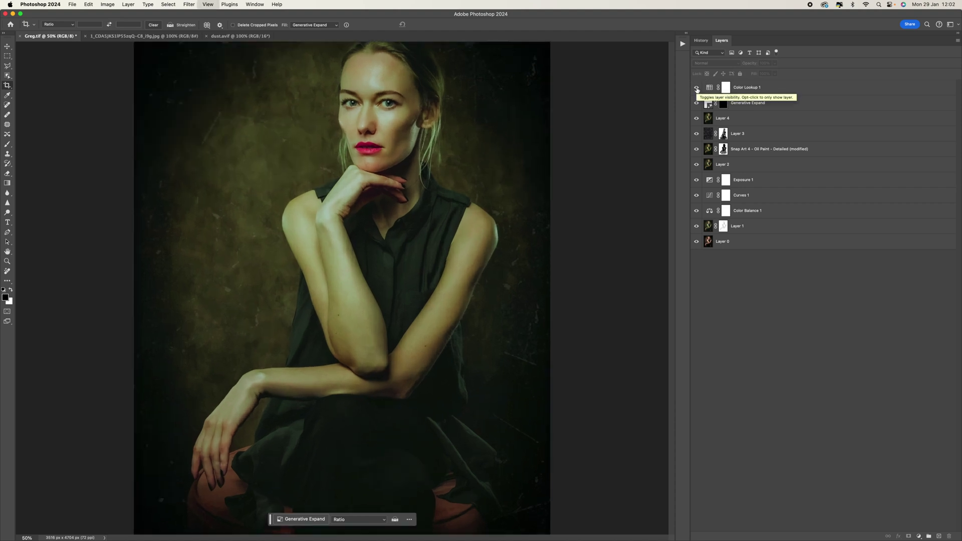
{"action": "left_click", "coordinate": [698, 89]}
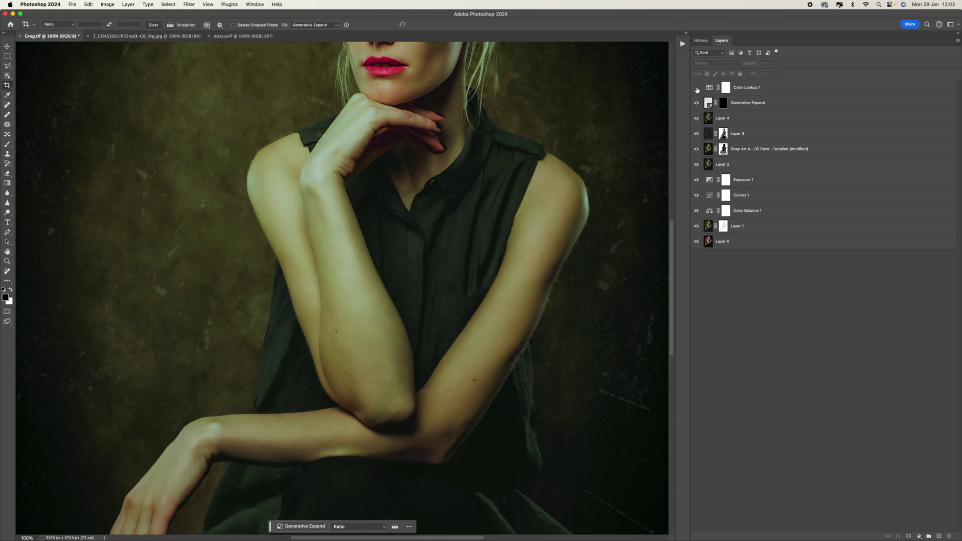
{"action": "scroll", "coordinate": [591, 102], "scroll_direction": "up", "scroll_amount": 5}
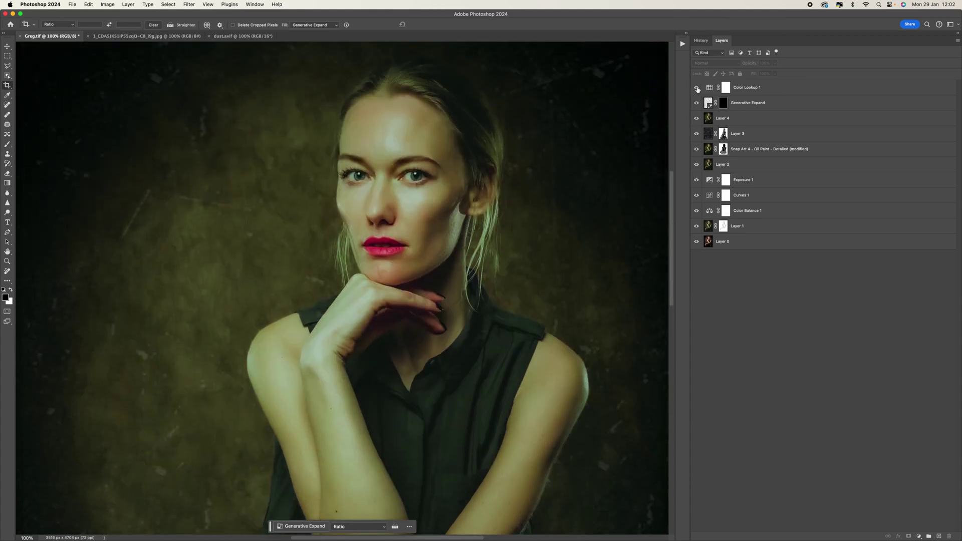
{"action": "left_click", "coordinate": [698, 88]}
{"action": "left_click", "coordinate": [698, 89]}
Examine the arms and face and compare the portrait's colours with the reference photo of two men.
{"action": "scroll", "coordinate": [411, 323], "scroll_direction": "down", "scroll_amount": 5}
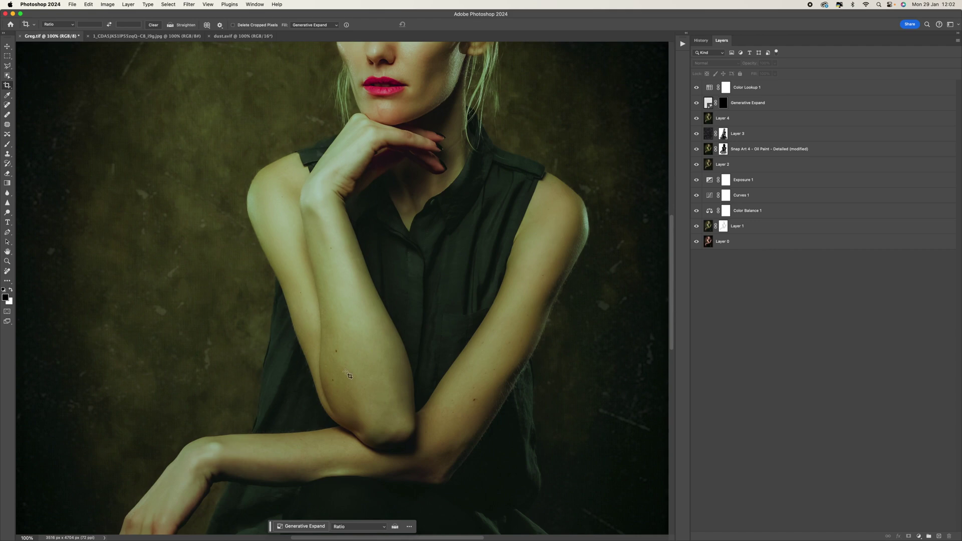
{"action": "scroll", "coordinate": [386, 205], "scroll_direction": "up", "scroll_amount": 4}
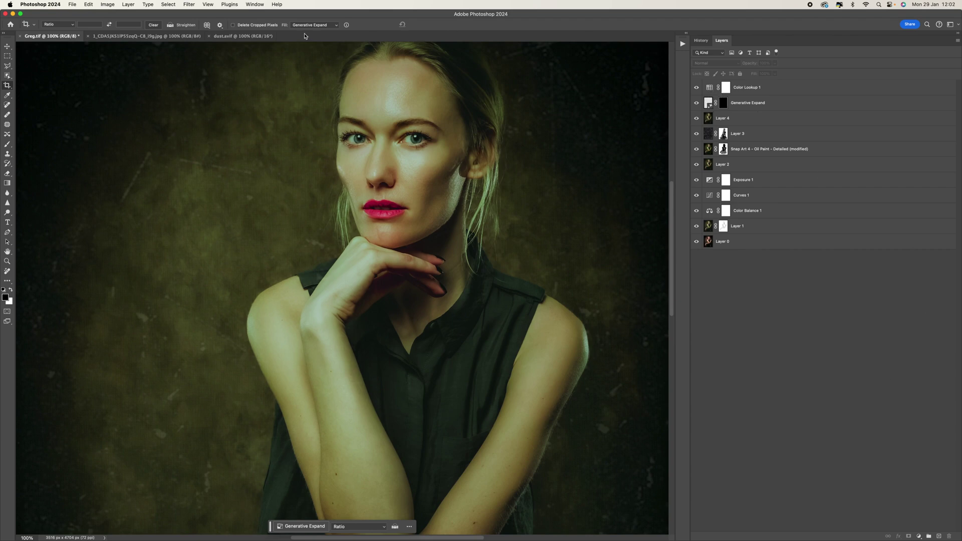
{"action": "left_click", "coordinate": [146, 36]}
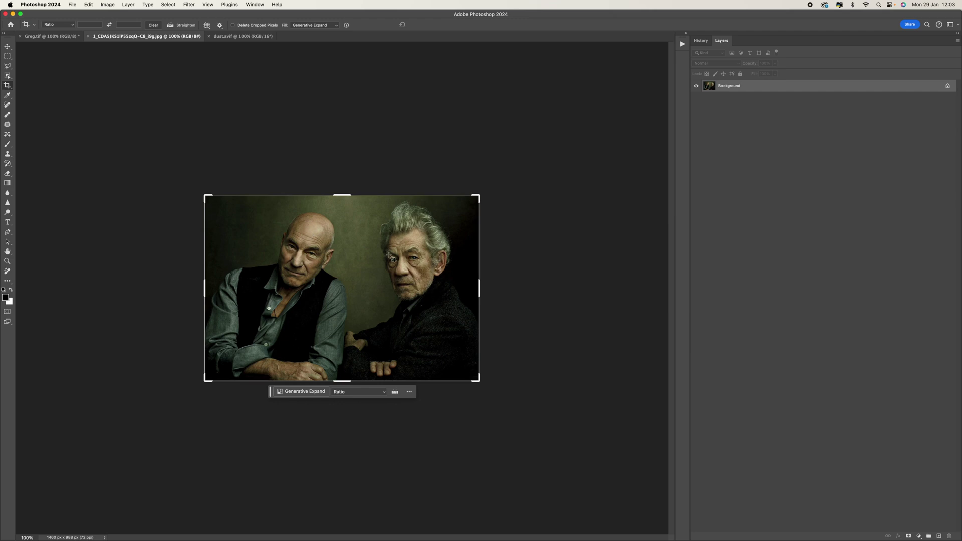
{"action": "left_click", "coordinate": [80, 39]}
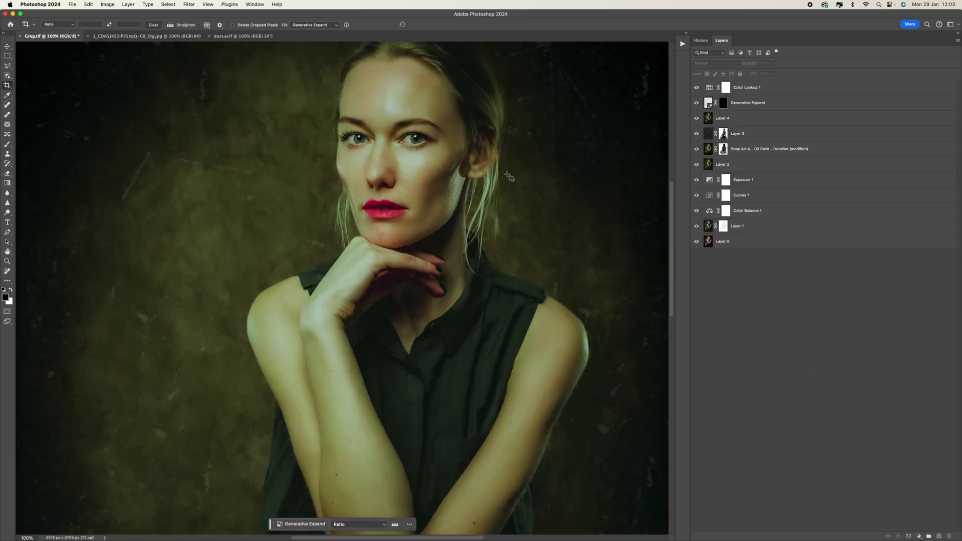
Add a Curves adjustment layer above the Color Lookup layer.
{"action": "left_click", "coordinate": [751, 90]}
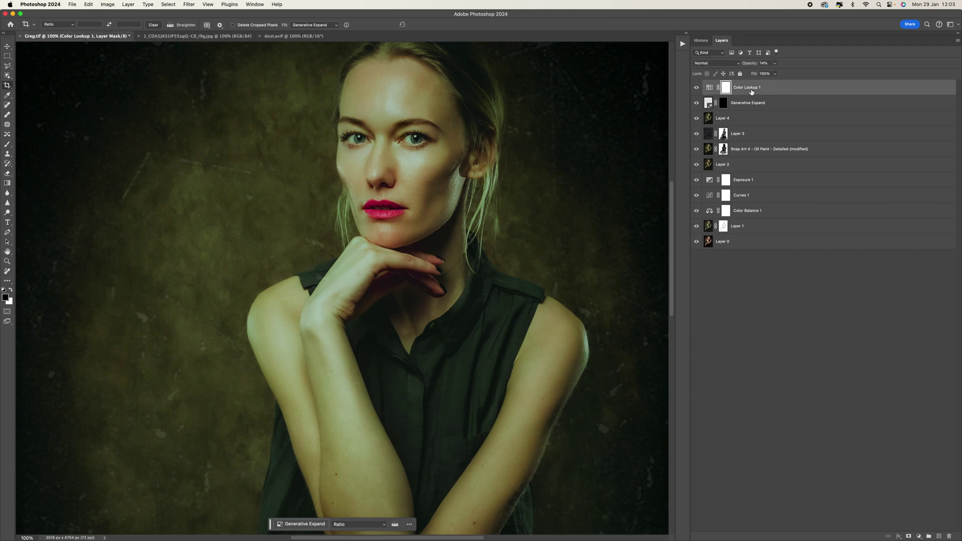
{"action": "left_click", "coordinate": [920, 537]}
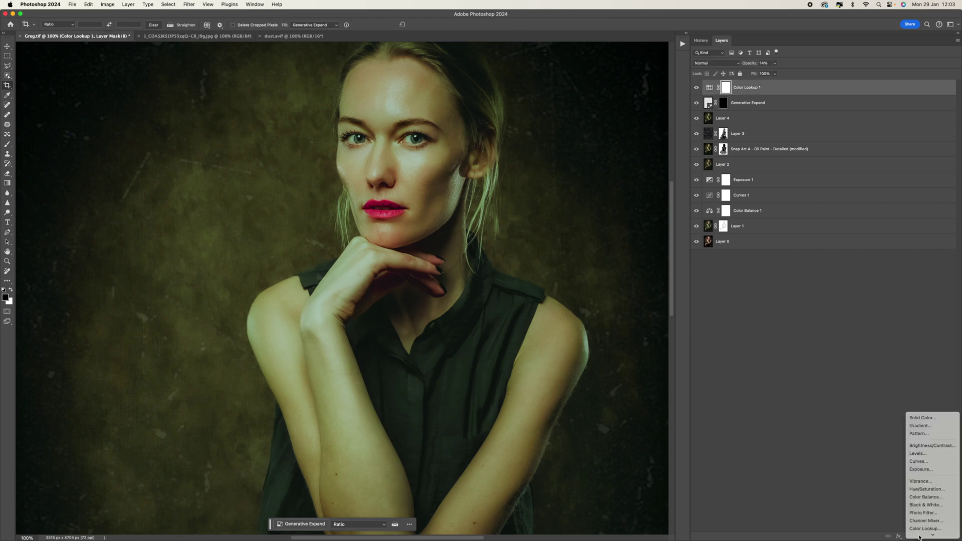
{"action": "left_click", "coordinate": [920, 423]}
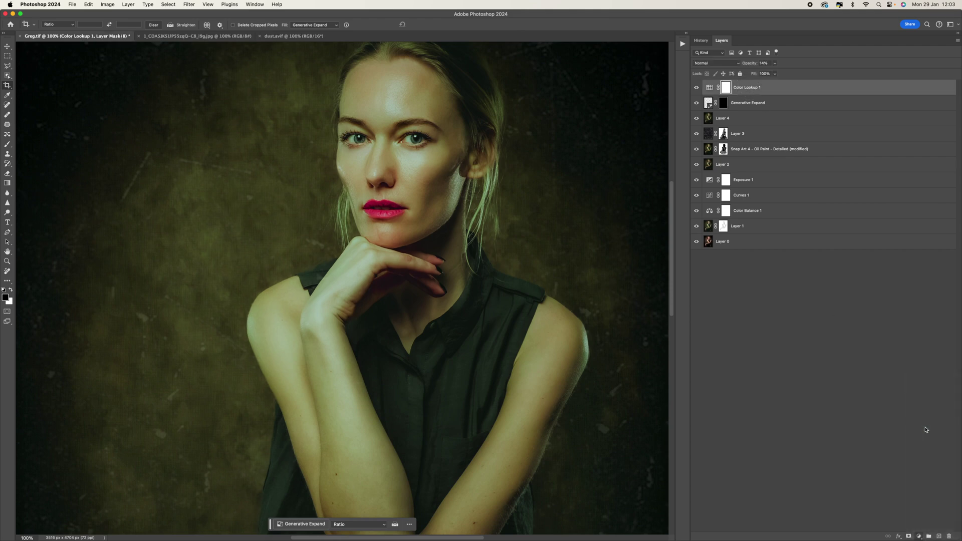
Place shadow, midtone and highlight points on the red channel curve, lifting the highlights slightly and lowering the shadows slightly.
{"action": "left_click", "coordinate": [784, 169]}
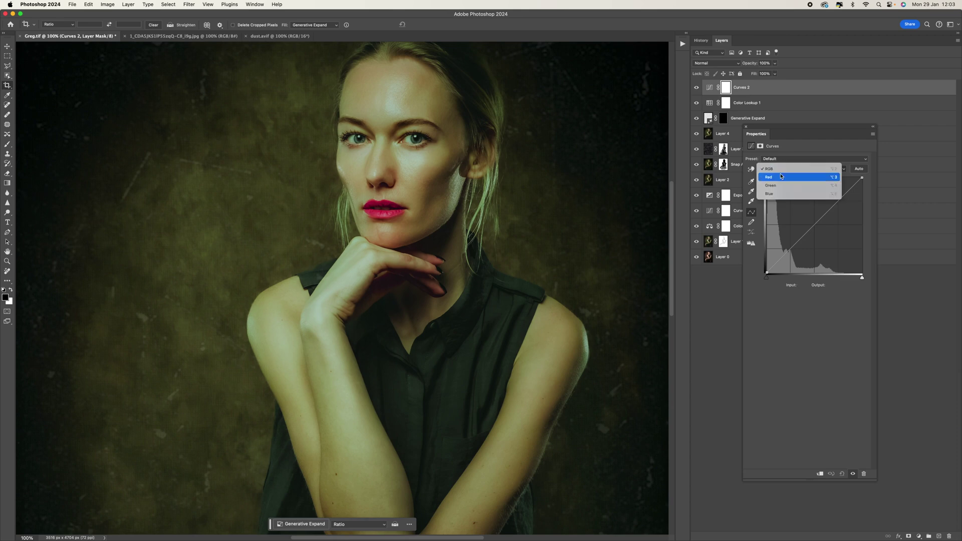
{"action": "left_click", "coordinate": [780, 178]}
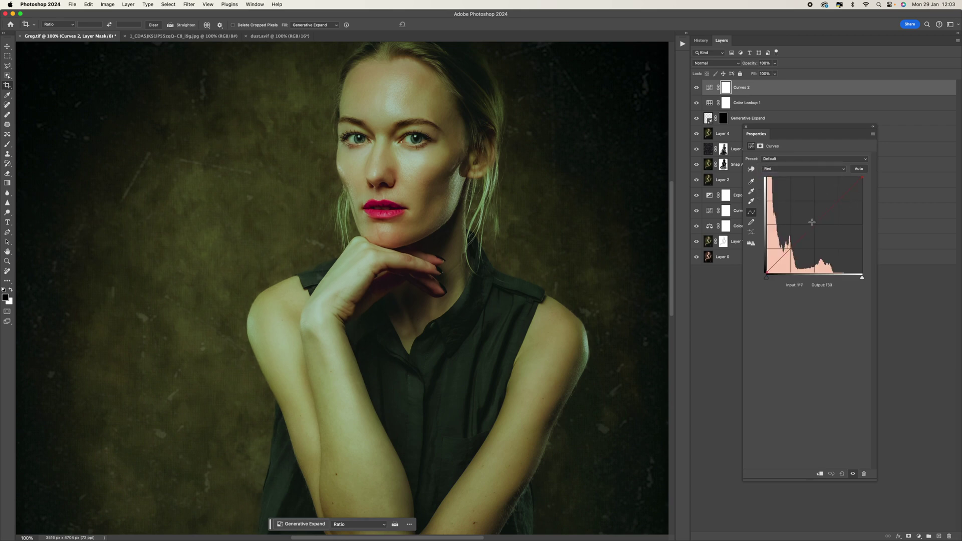
{"action": "left_click", "coordinate": [815, 222]}
{"action": "left_click", "coordinate": [791, 248]}
{"action": "left_click", "coordinate": [838, 202]}
{"action": "left_click", "coordinate": [837, 201]}
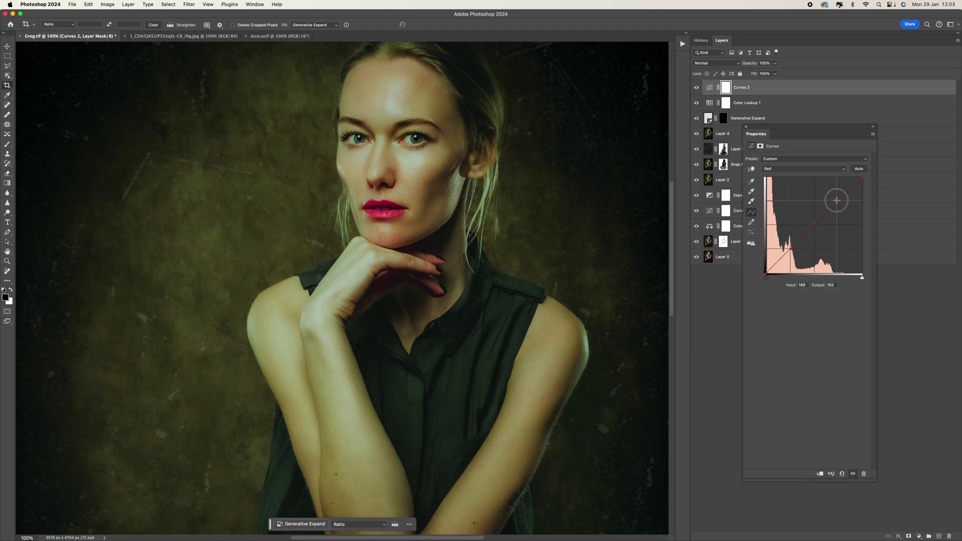
{"action": "left_click_drag", "start_coordinate": [837, 200], "coordinate": [836, 199]}
{"action": "left_click", "coordinate": [814, 223]}
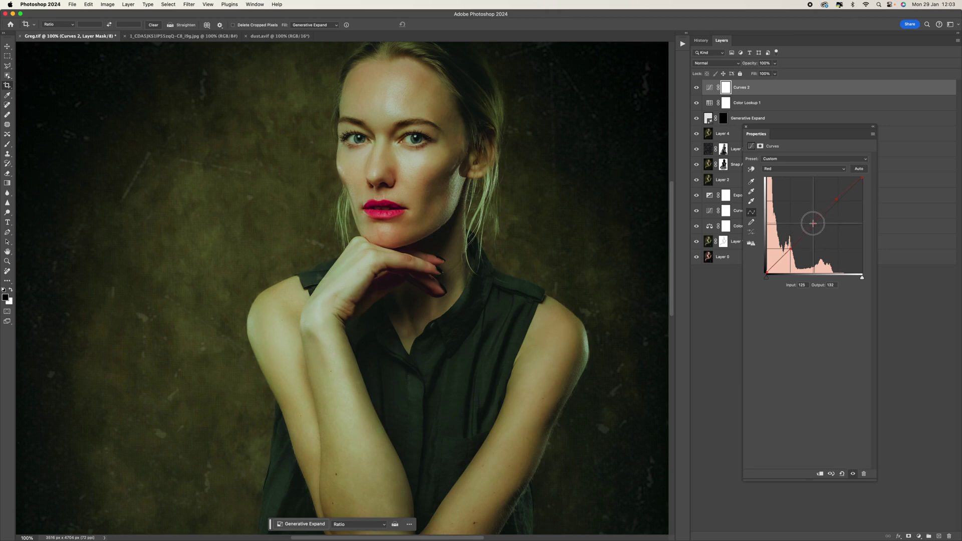
{"action": "left_click", "coordinate": [790, 247]}
{"action": "left_click_drag", "start_coordinate": [789, 247], "coordinate": [790, 248]}
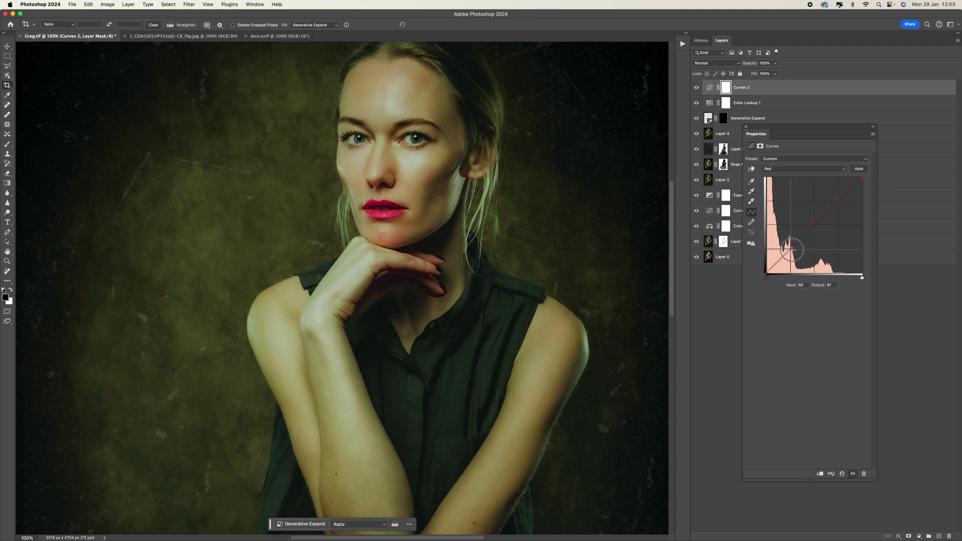
{"action": "left_click_drag", "start_coordinate": [791, 248], "coordinate": [791, 249]}
Place shadow, midtone and highlight points on the green channel curve, fine-tune them slightly and close the curve properties.
{"action": "left_click", "coordinate": [785, 170]}
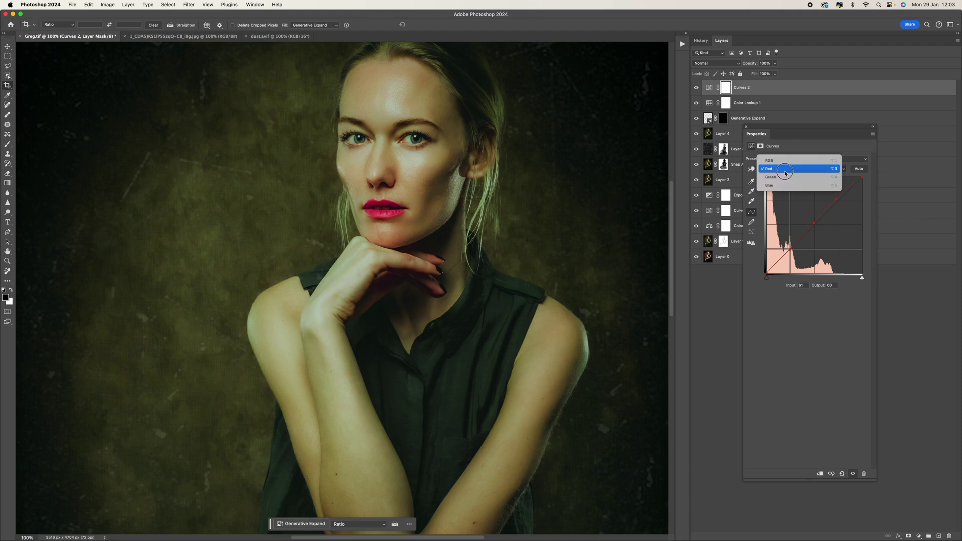
{"action": "left_click", "coordinate": [782, 176]}
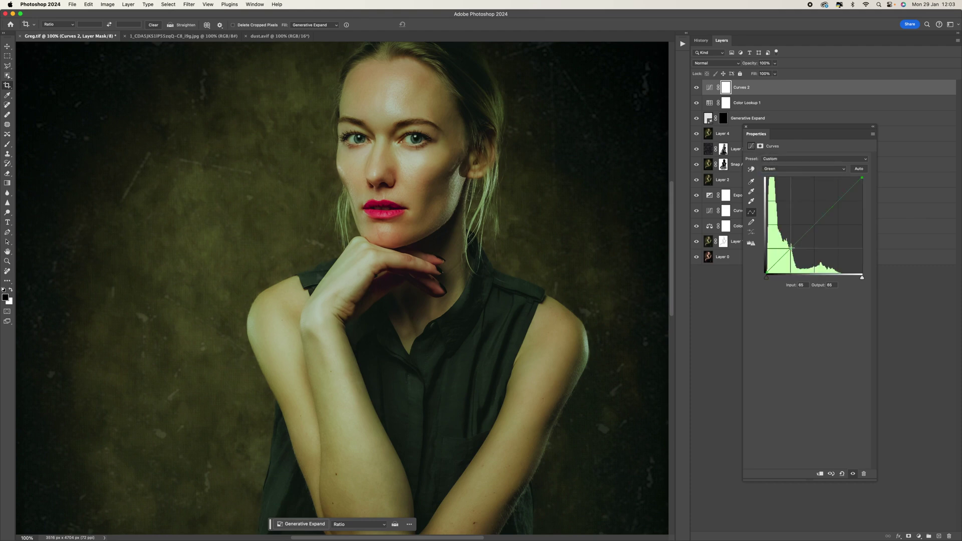
{"action": "left_click", "coordinate": [816, 224]}
{"action": "left_click", "coordinate": [837, 201]}
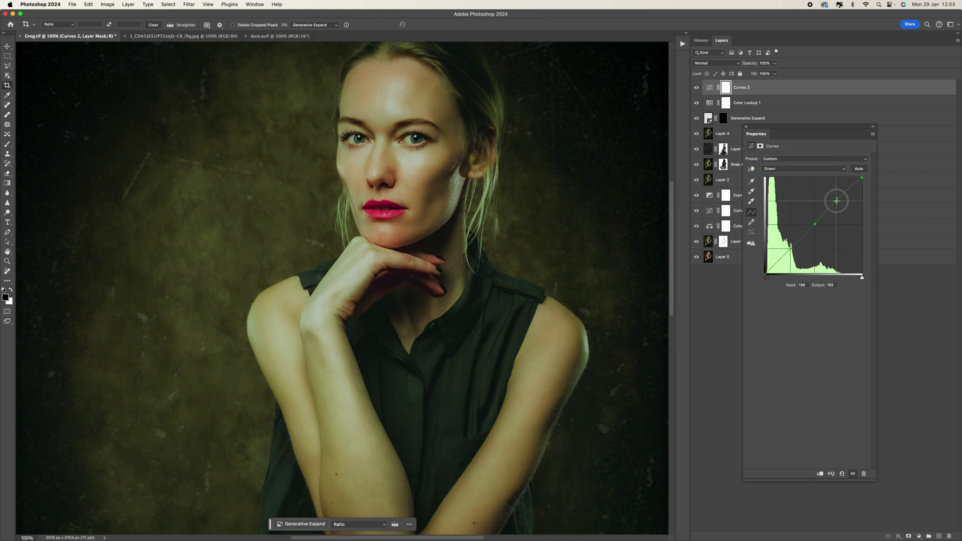
{"action": "left_click", "coordinate": [790, 248]}
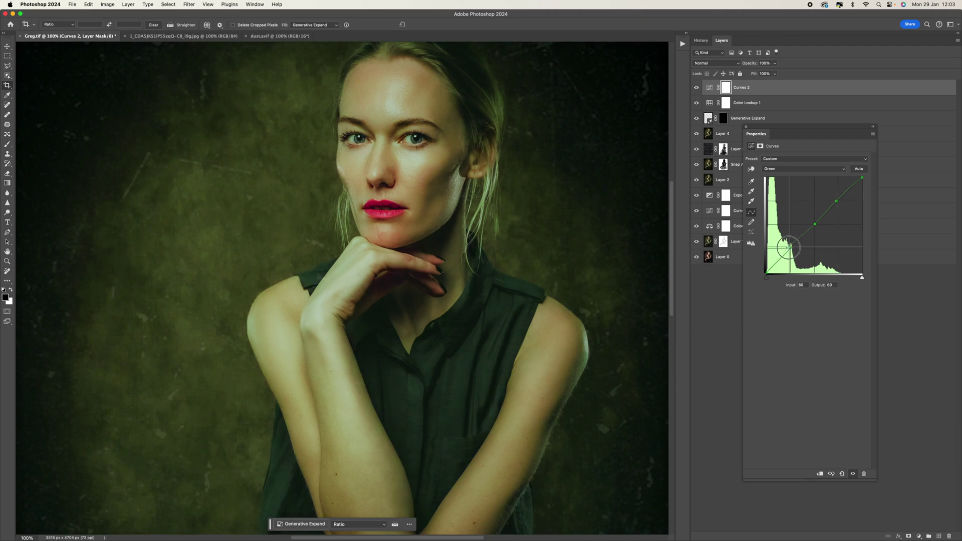
{"action": "left_click_drag", "start_coordinate": [790, 248], "coordinate": [790, 247]}
{"action": "left_click", "coordinate": [814, 224]}
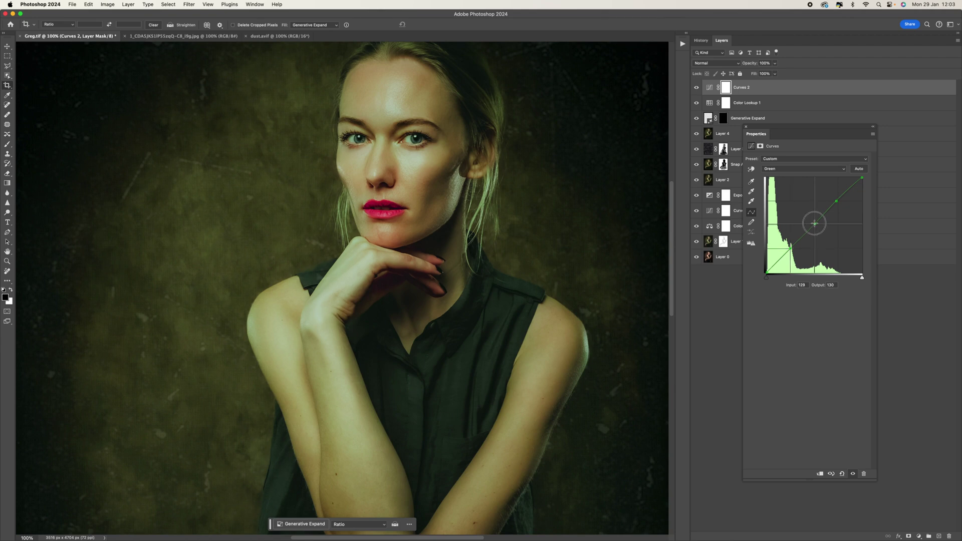
{"action": "left_click_drag", "start_coordinate": [814, 224], "coordinate": [837, 202]}
{"action": "left_click", "coordinate": [747, 128]}
Compare the picture with and without the new Curves layer, examining the arm and skin tones up close and in full view.
{"action": "left_click", "coordinate": [696, 88]}
{"action": "left_click", "coordinate": [696, 90]}
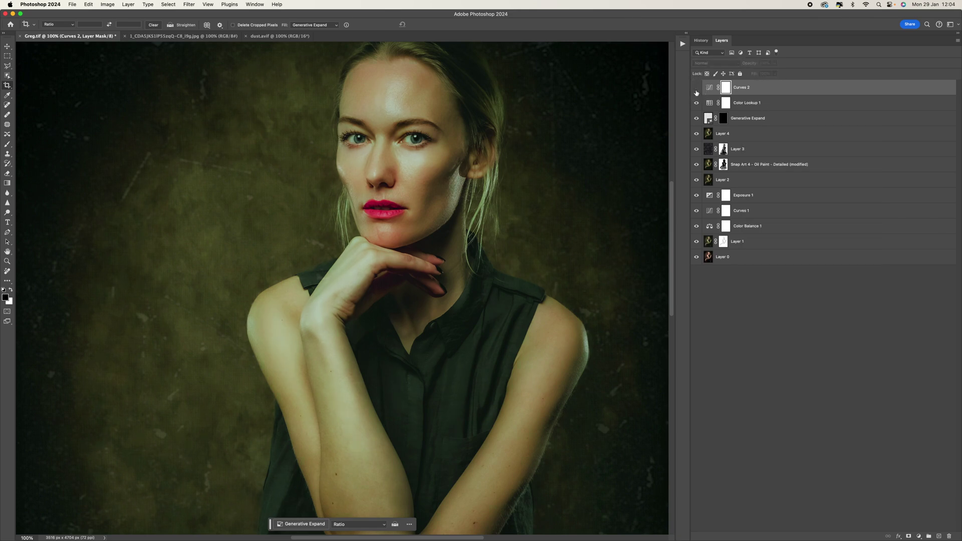
{"action": "left_click", "coordinate": [696, 88]}
{"action": "left_click", "coordinate": [697, 88]}
{"action": "left_click", "coordinate": [697, 89]}
{"action": "key", "text": "super+equal"}
{"action": "scroll", "coordinate": [419, 402], "scroll_direction": "down", "scroll_amount": 5}
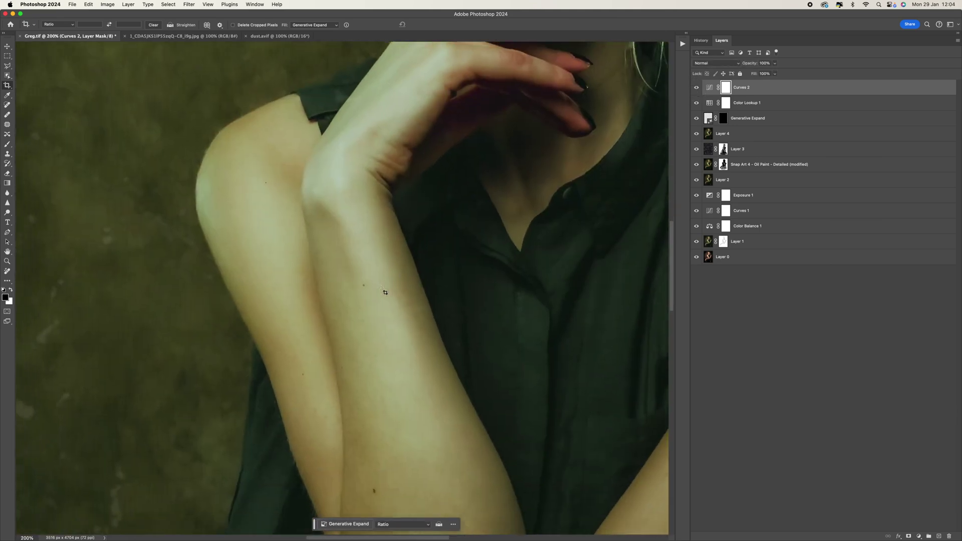
{"action": "left_click", "coordinate": [696, 88]}
{"action": "left_click", "coordinate": [696, 88]}
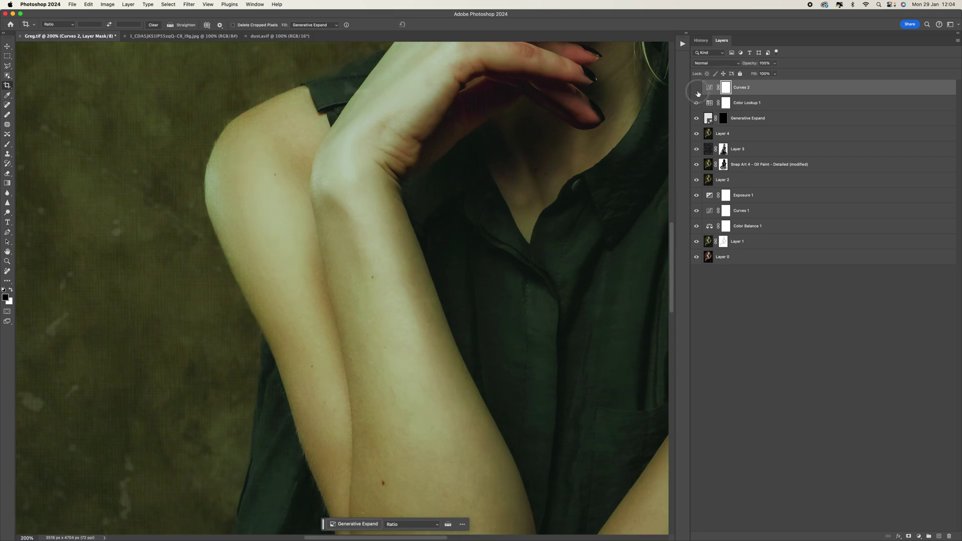
{"action": "key", "text": "super+minus"}
{"action": "key", "text": "super+minus"}
{"action": "key", "text": "super+minus"}
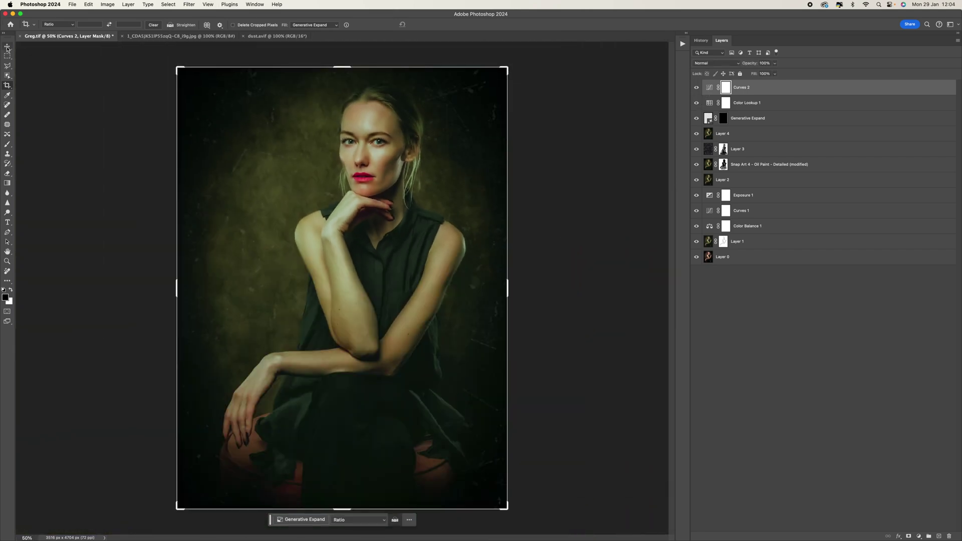
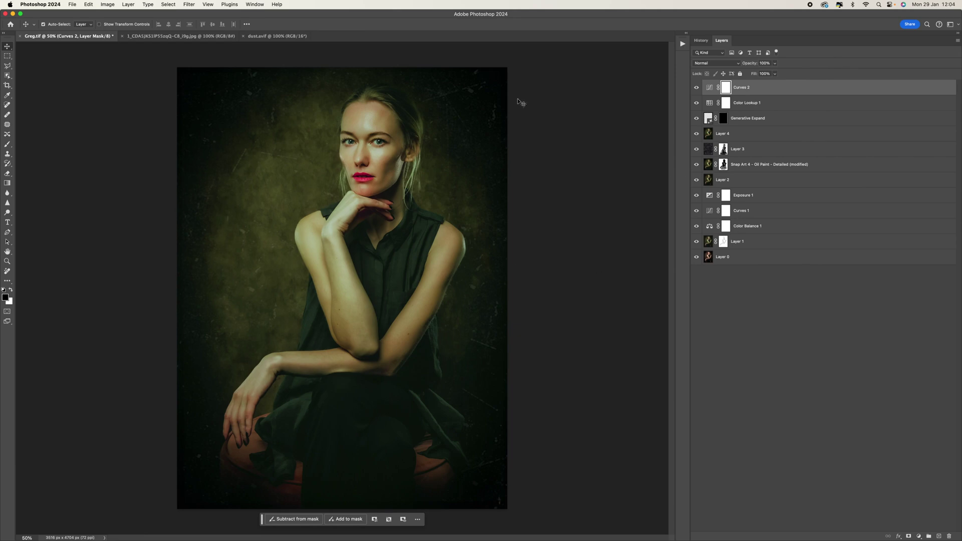
Choose the Sponge tool in Desaturate mode, ready to tone down the bright pink lips.
{"action": "key", "text": "super+0"}
{"action": "key", "text": "super+equal"}
{"action": "key", "text": "super+equal"}
{"action": "key", "text": "super+equal"}
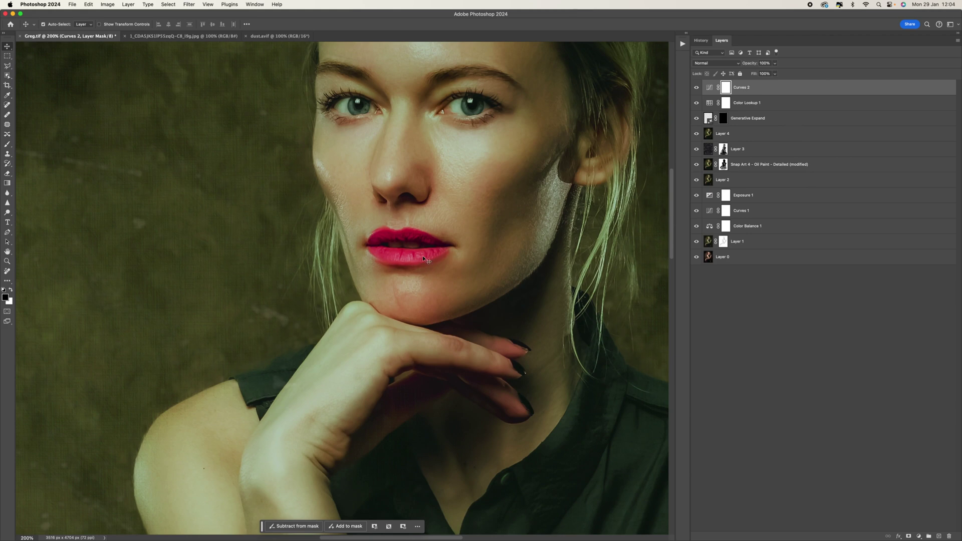
{"action": "scroll", "coordinate": [372, 245], "scroll_direction": "left", "scroll_amount": 2}
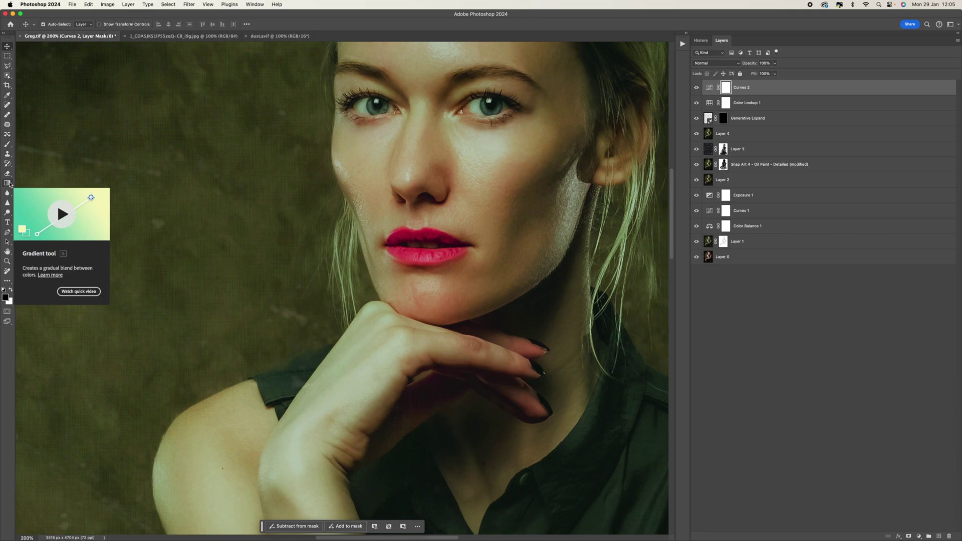
{"action": "left_click", "coordinate": [8, 213]}
{"action": "right_click", "coordinate": [9, 216]}
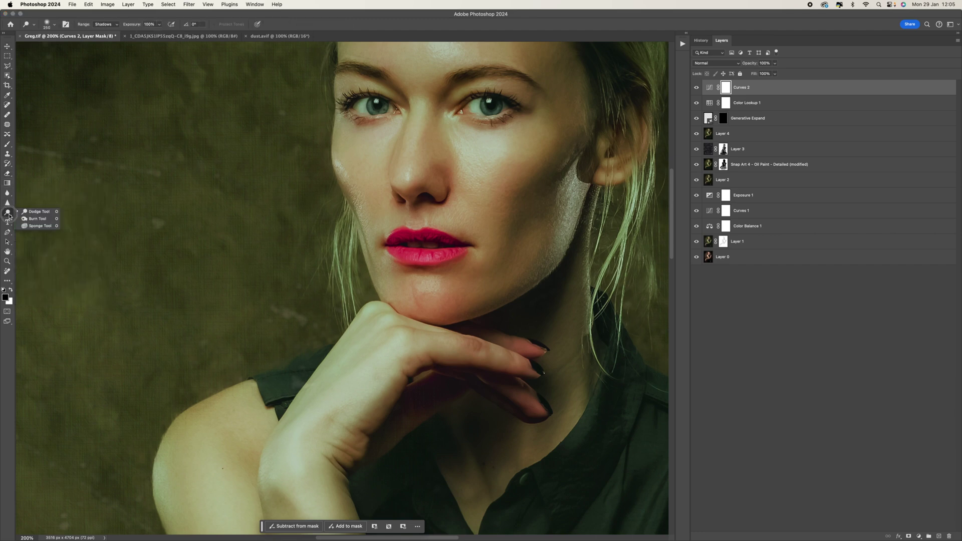
{"action": "left_click", "coordinate": [44, 227]}
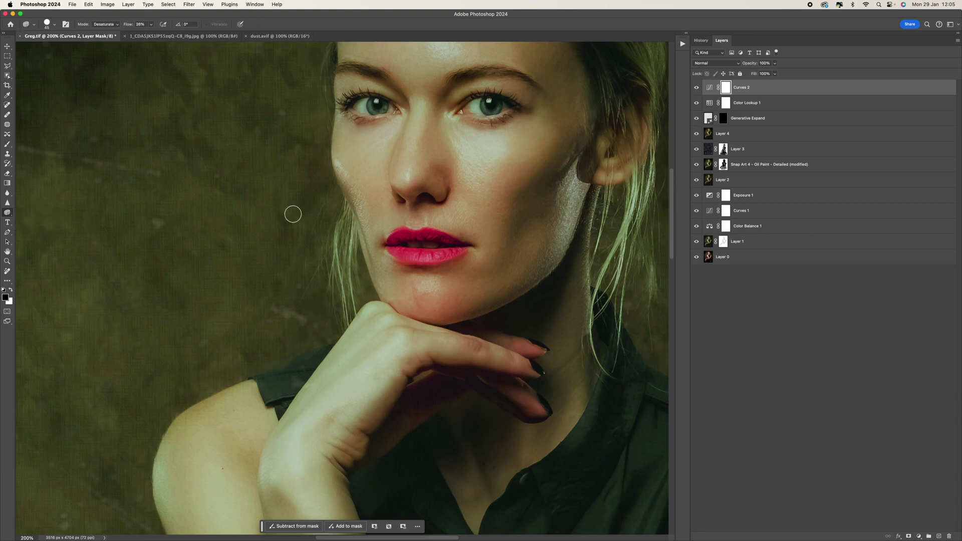
{"action": "left_click", "coordinate": [117, 26]}
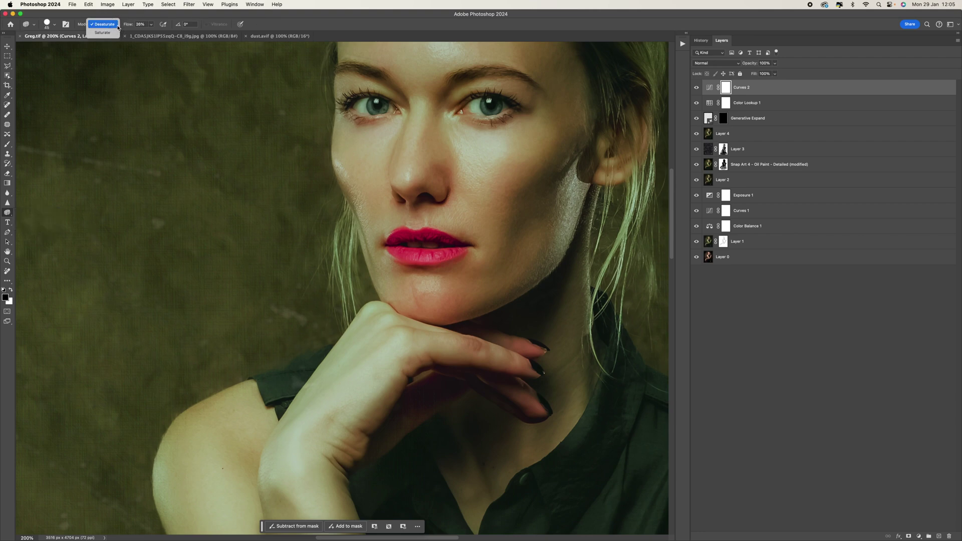
{"action": "left_click", "coordinate": [117, 25]}
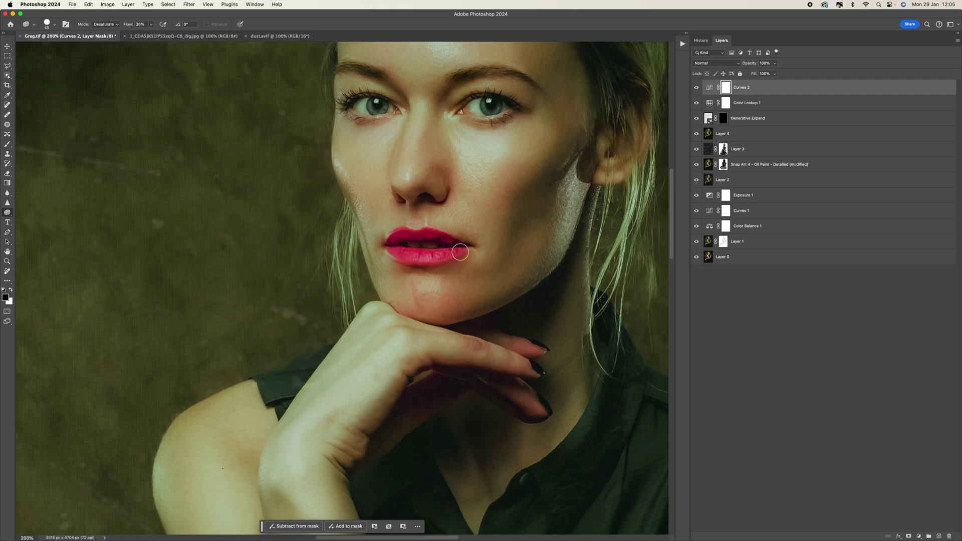
Stamp all visible layers into a new top layer and desaturate the lips on it with the Sponge at 10% flow.
{"action": "mouse_move", "coordinate": [460, 252]}
{"action": "left_mouse_down"}
{"action": "mouse_move", "coordinate": [398, 252]}
{"action": "mouse_move", "coordinate": [433, 256]}
{"action": "mouse_move", "coordinate": [465, 242]}
{"action": "mouse_move", "coordinate": [427, 240]}
{"action": "left_mouse_up"}
{"action": "key", "text": "super+alt+shift+e"}
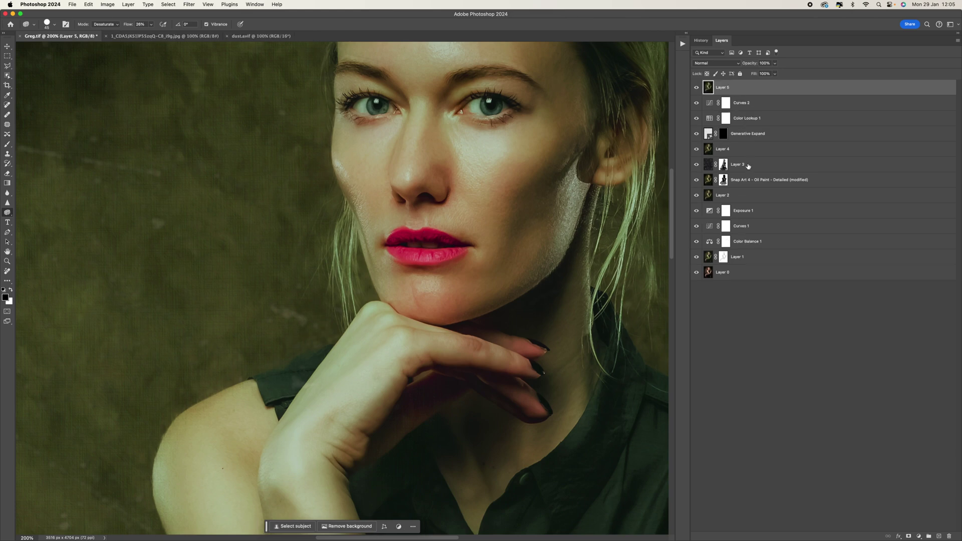
{"action": "left_click", "coordinate": [151, 24]}
{"action": "left_click_drag", "start_coordinate": [151, 33], "coordinate": [146, 38]}
{"action": "mouse_move", "coordinate": [456, 247]}
{"action": "left_mouse_down"}
{"action": "mouse_move", "coordinate": [426, 258]}
{"action": "mouse_move", "coordinate": [399, 247]}
{"action": "mouse_move", "coordinate": [421, 234]}
{"action": "mouse_move", "coordinate": [398, 247]}
{"action": "left_mouse_up"}
{"action": "key", "text": "super+minus"}
{"action": "key", "text": "super+minus"}
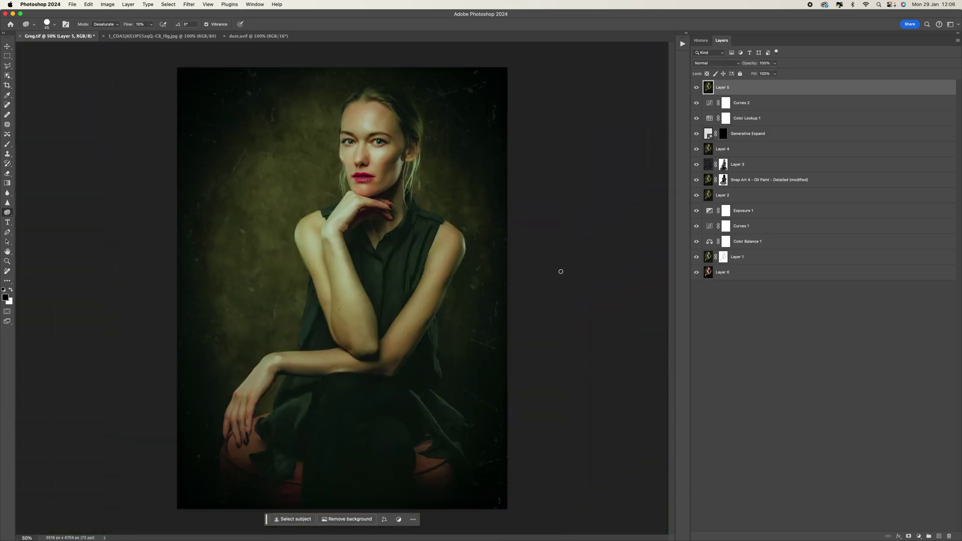
Save a history snapshot of the current state and compare it with Snapshot 8, returning to the new snapshot.
{"action": "left_click", "coordinate": [701, 40]}
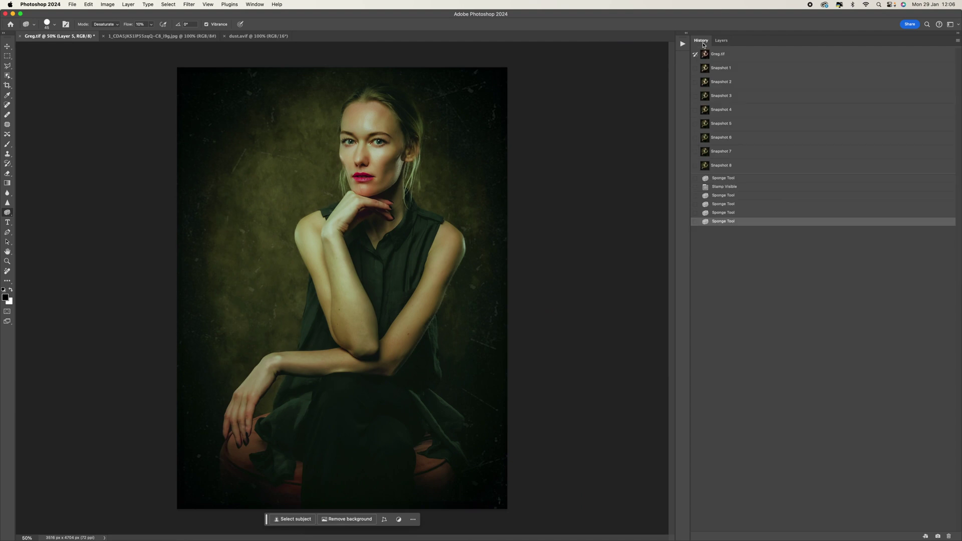
{"action": "left_click", "coordinate": [938, 536]}
{"action": "left_click", "coordinate": [744, 167]}
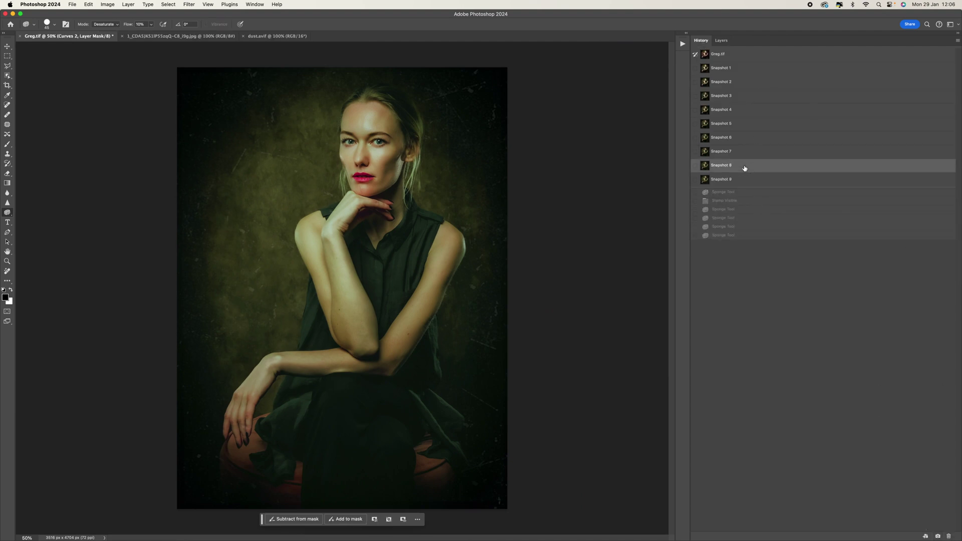
{"action": "key", "text": "super+plus"}
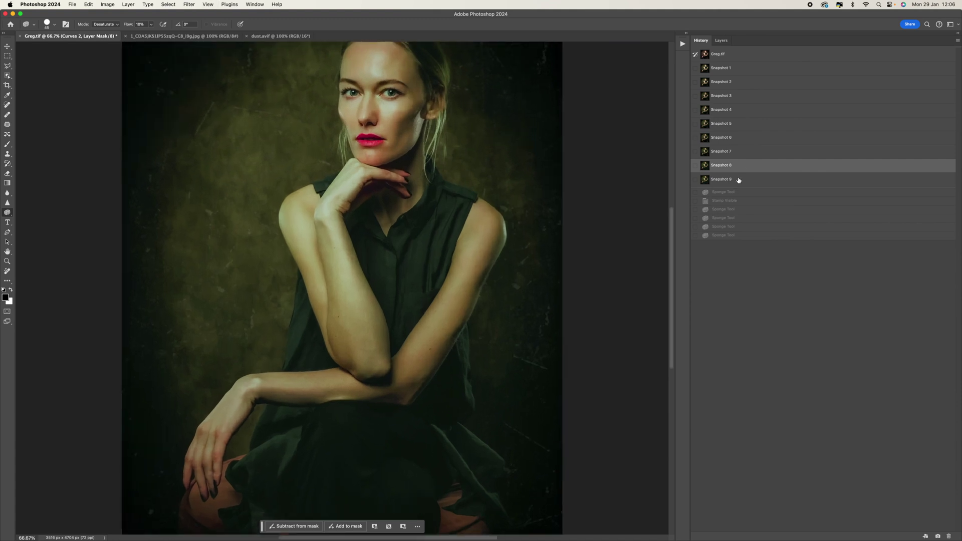
{"action": "left_click", "coordinate": [739, 180]}
{"action": "left_click", "coordinate": [741, 172]}
{"action": "left_click", "coordinate": [741, 181]}
Examine the whole portrait in full-screen view without the interface, and compare it with the reference photo of the two men.
{"action": "key", "text": "Tab"}
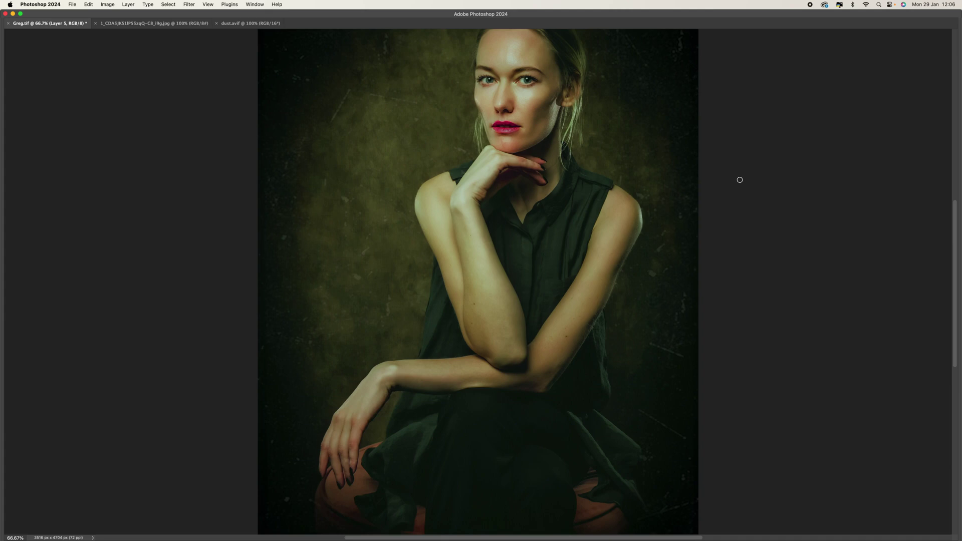
{"action": "key", "text": "Tab"}
{"action": "key", "text": "Tab"}
{"action": "key", "text": "f"}
{"action": "key", "text": "super+minus"}
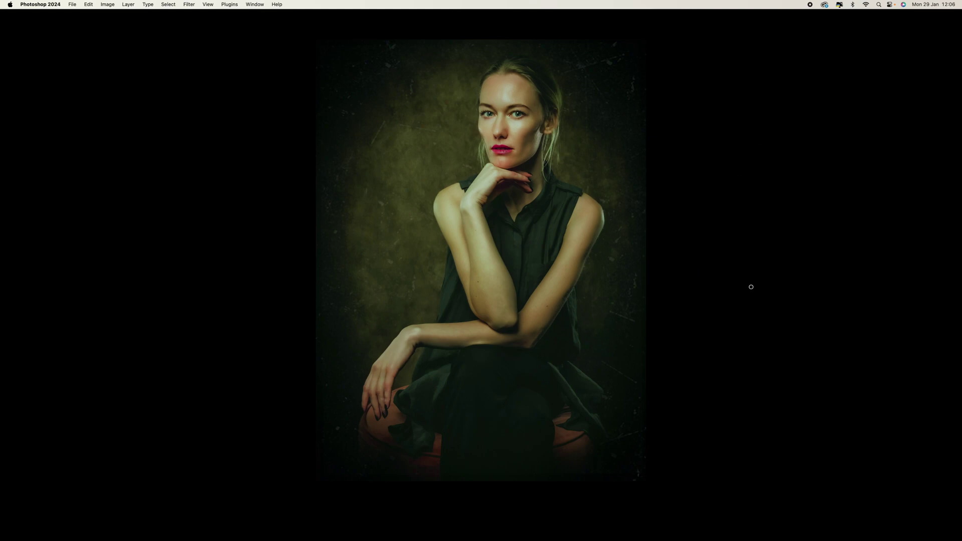
{"action": "key", "text": "f"}
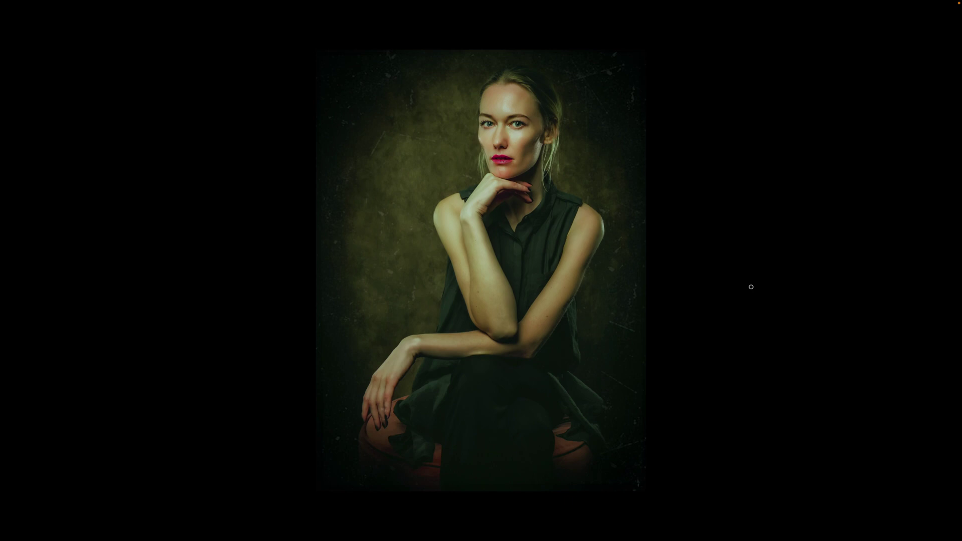
{"action": "key", "text": "f"}
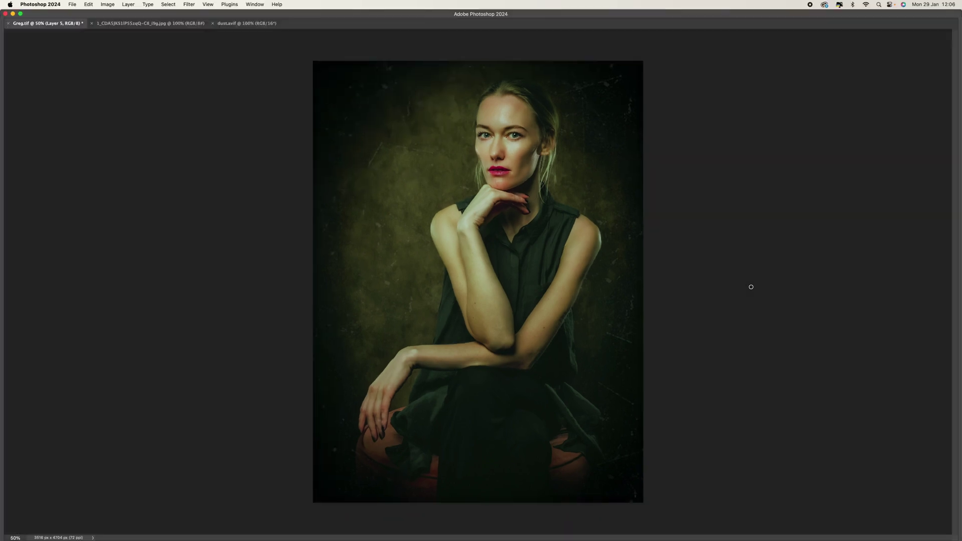
{"action": "key", "text": "Tab"}
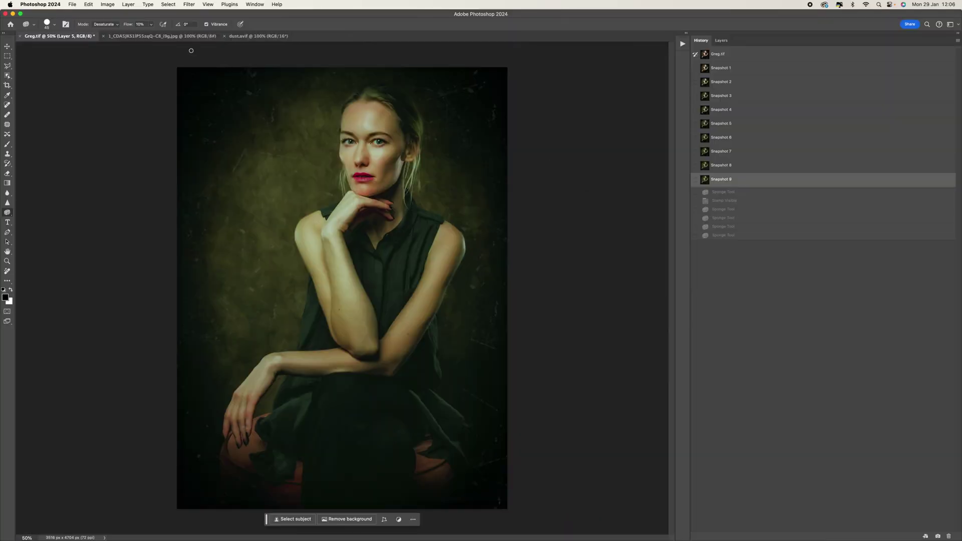
{"action": "left_click", "coordinate": [154, 38]}
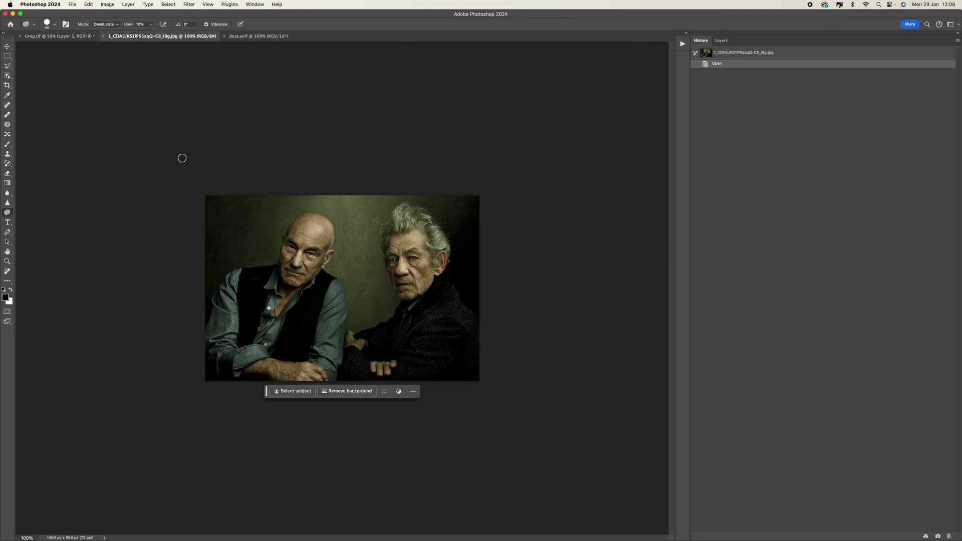
{"action": "left_click", "coordinate": [59, 39]}
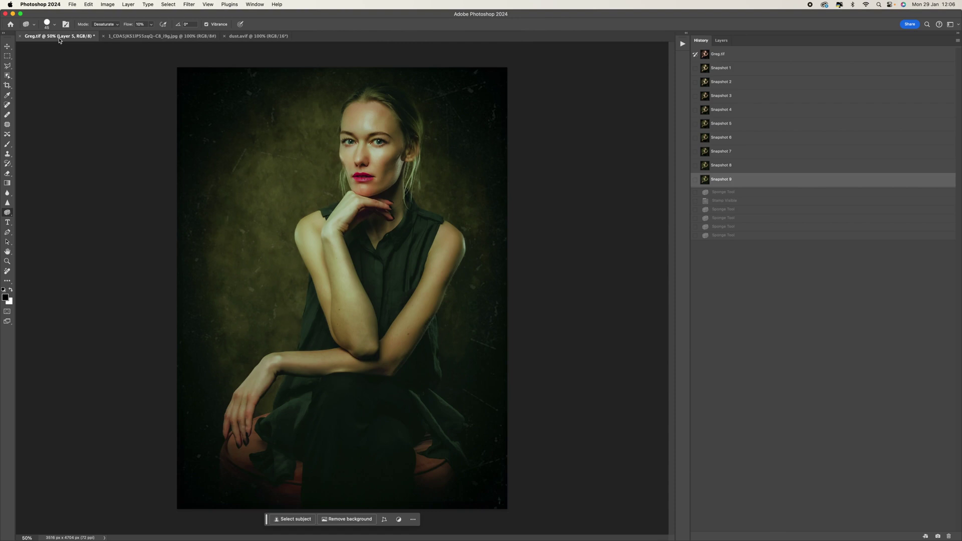